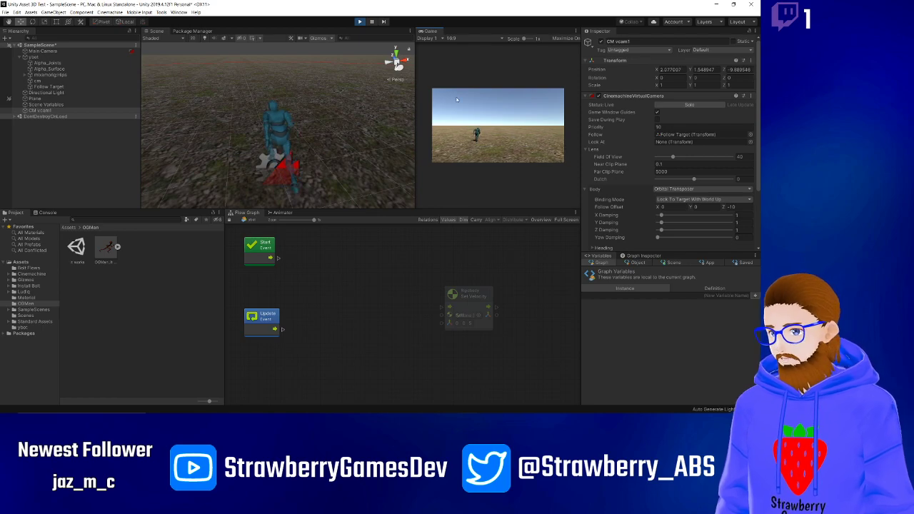
- Exit Play mode, set CM vcam1's Binding Mode to Simple Follow With World Up, and play-test the scene
key("ctrl+p")
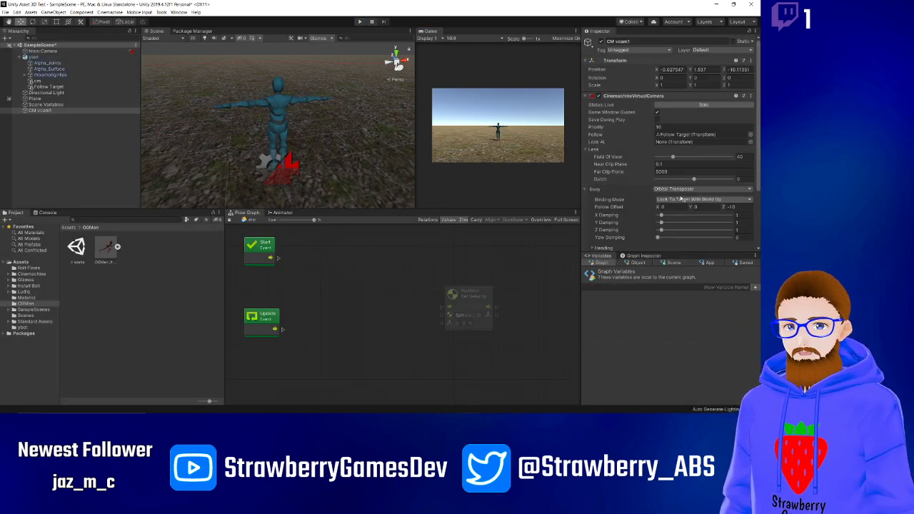
scroll(638, 168, "down", 3)
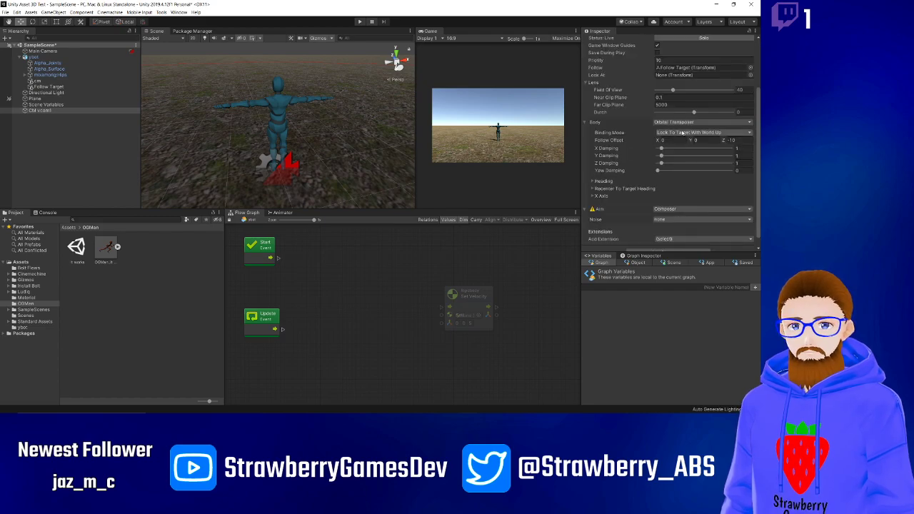
left_click(684, 133)
left_click(695, 176)
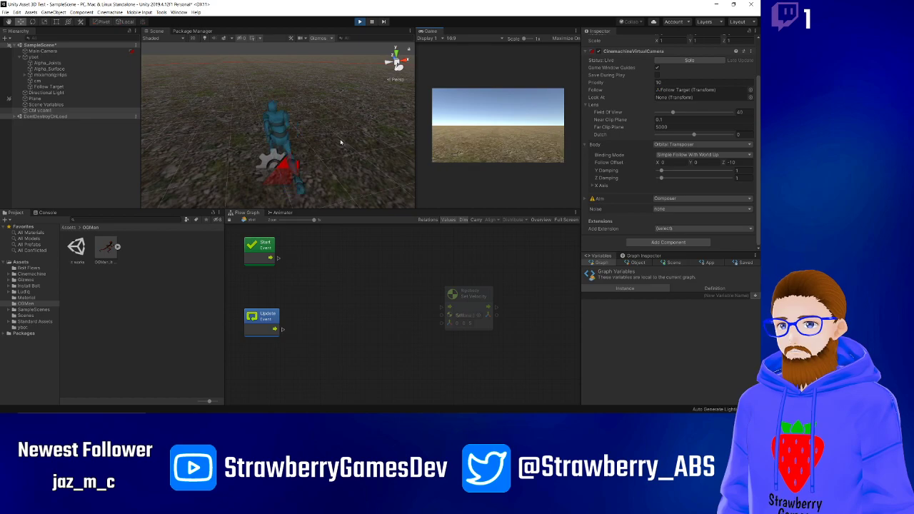
key("ctrl+p")
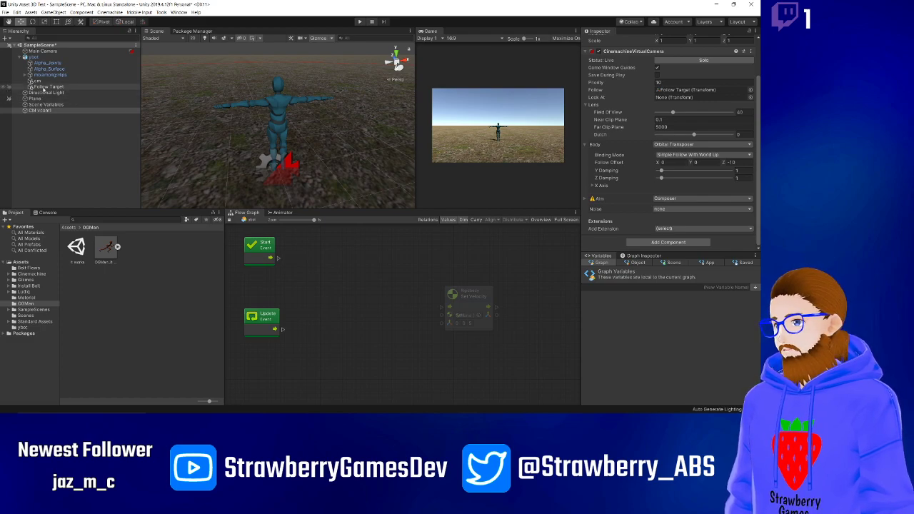
- Assign Follow Target as the virtual camera's Look At target and play-test the scene again
left_click_drag(686, 90, 685, 97)
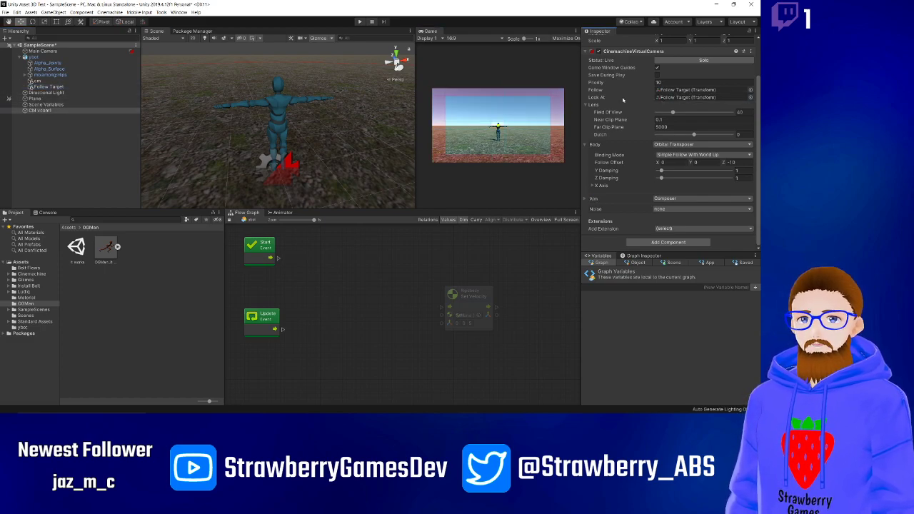
left_click(359, 22)
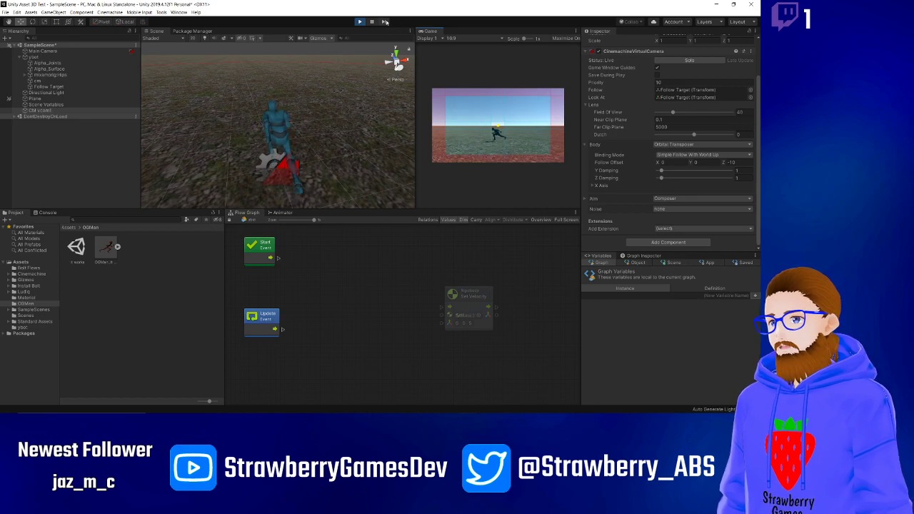
key("ctrl+p")
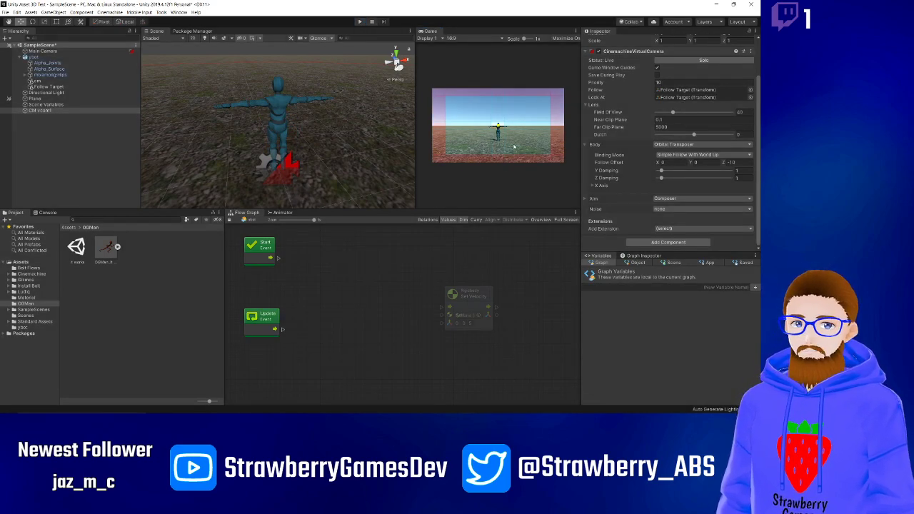
- Enlarge the Game view to examine the camera's framing guides, switching the virtual camera's Solo mode on and off
left_click_drag(416, 167, 298, 165)
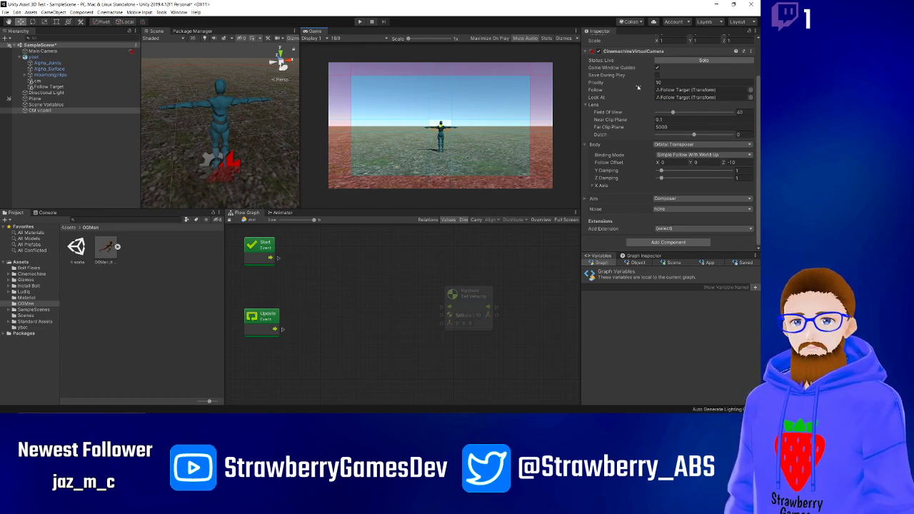
left_click(664, 60)
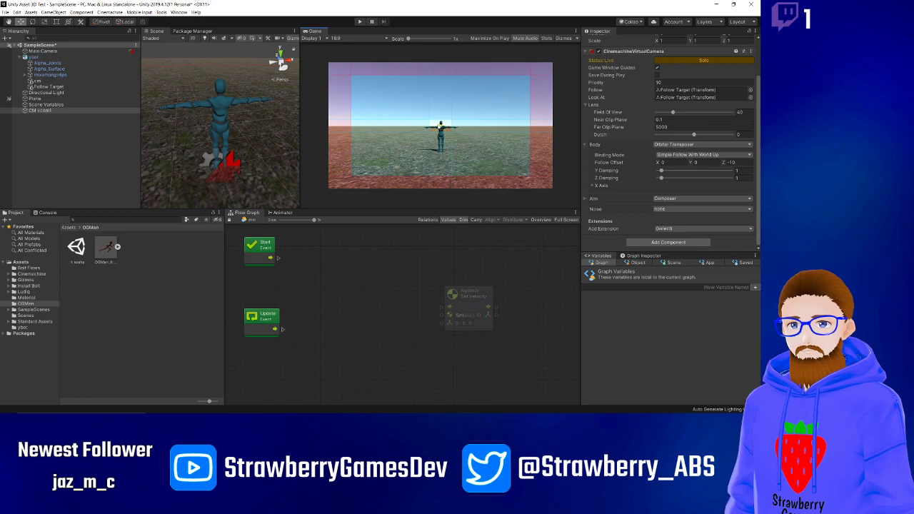
left_click(657, 61)
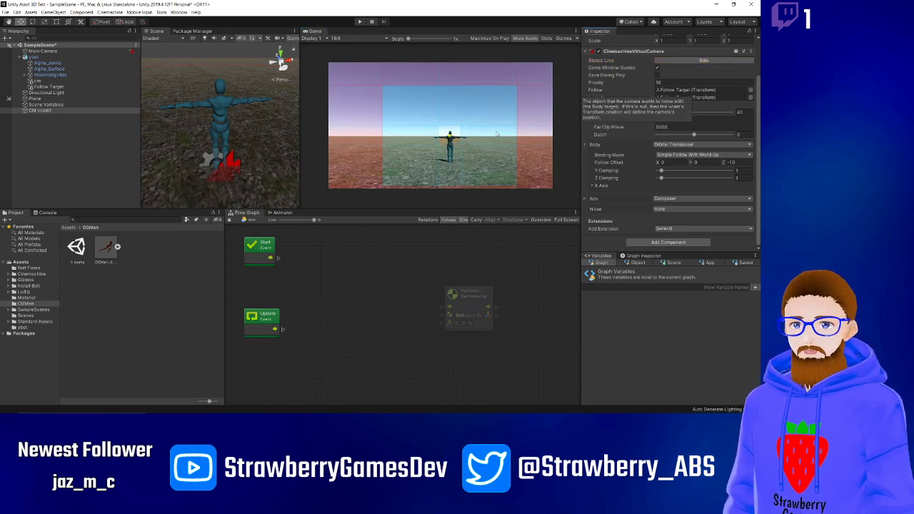
left_click(477, 147)
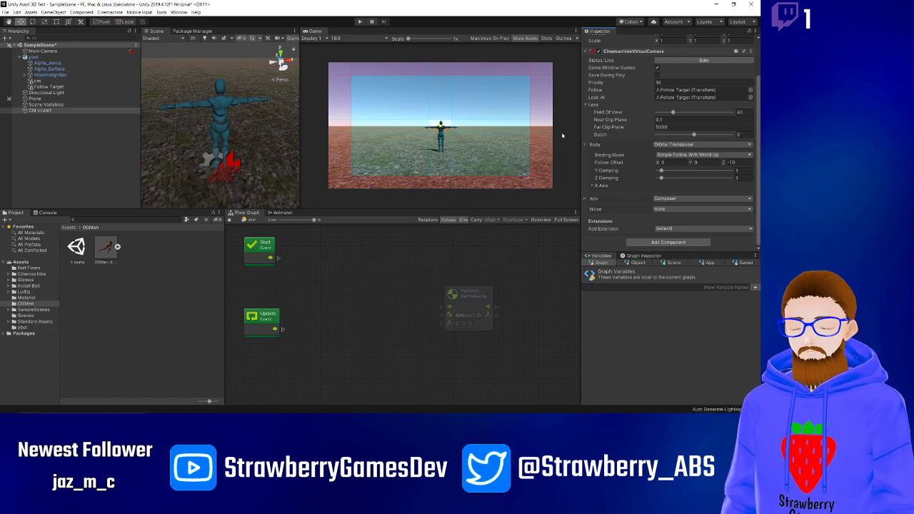
- Lower the virtual camera's Field Of View to 26.9, and try a Dutch tilt of about -40 before undoing it
mouse_move(672, 112)
left_mouse_down()
mouse_move(657, 112)
mouse_move(676, 117)
mouse_move(666, 118)
left_mouse_up()
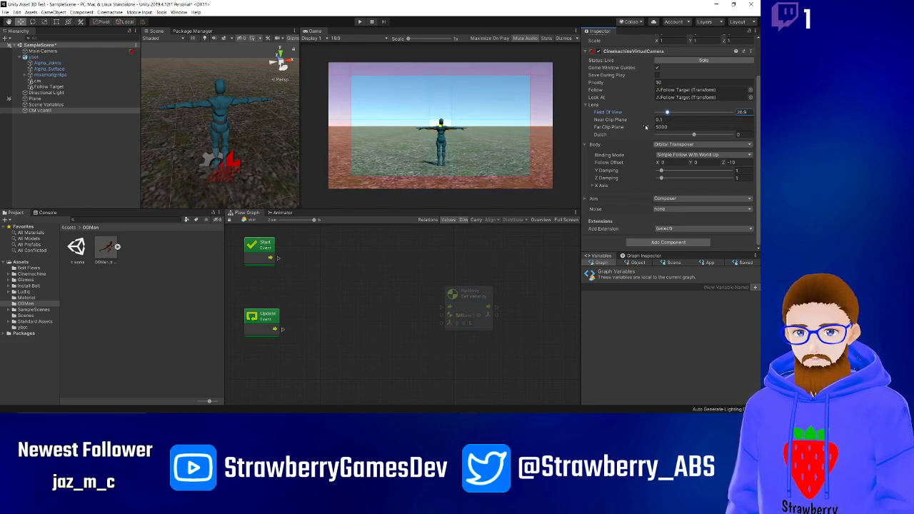
left_click_drag(693, 135, 686, 135)
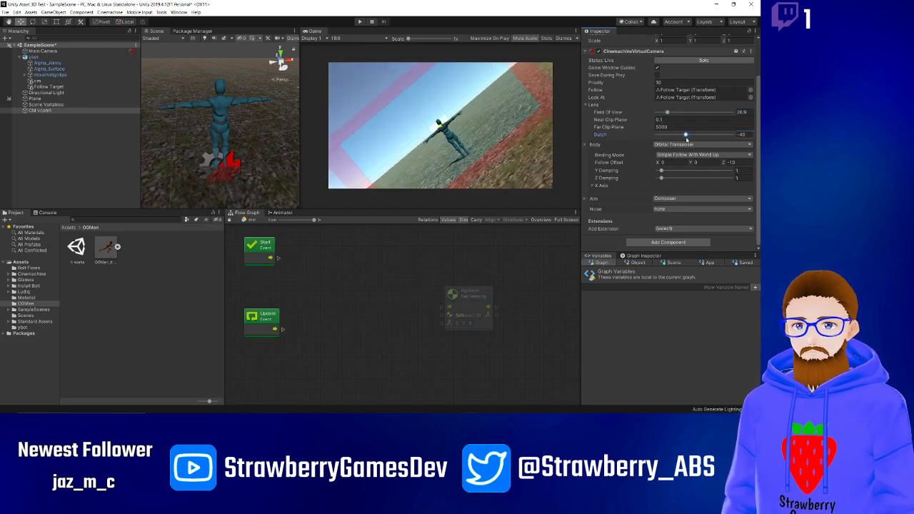
key("ctrl+z")
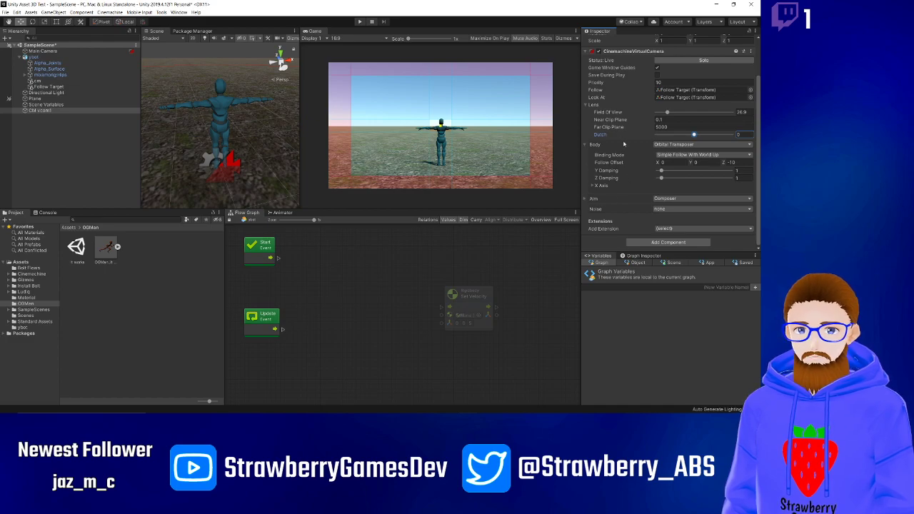
- Try changing the virtual camera's Z position and lowering its Far Clip Plane to about 33, then restore the clip plane to 5000
scroll(628, 140, "up", 3)
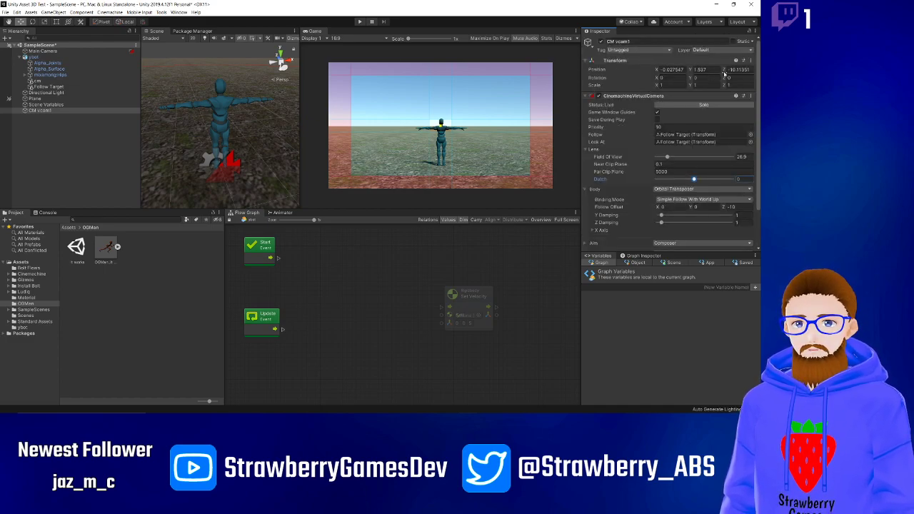
left_click_drag(725, 71, 721, 71)
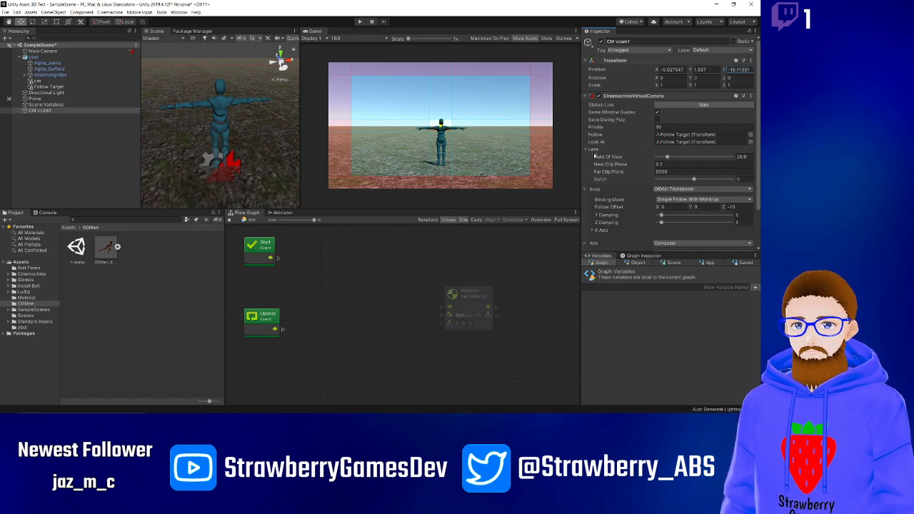
left_click_drag(620, 166, 577, 174)
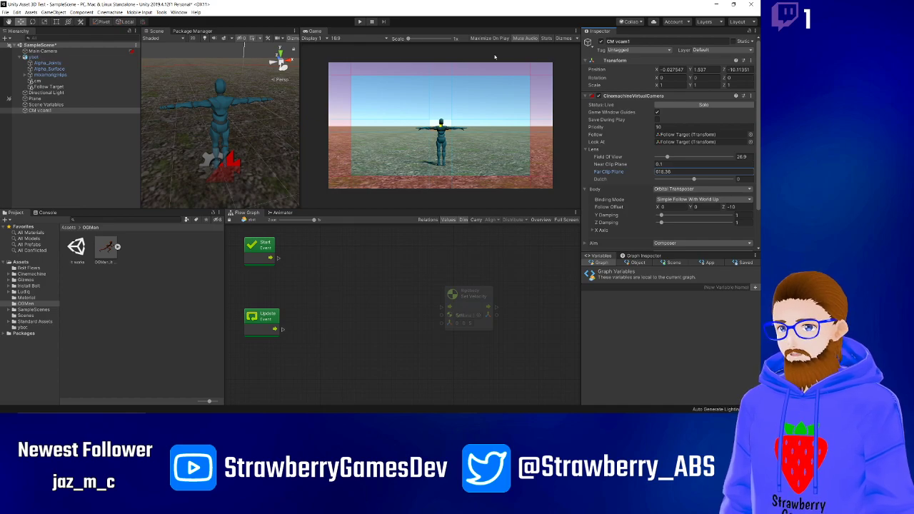
left_click_drag(494, 57, 288, 101)
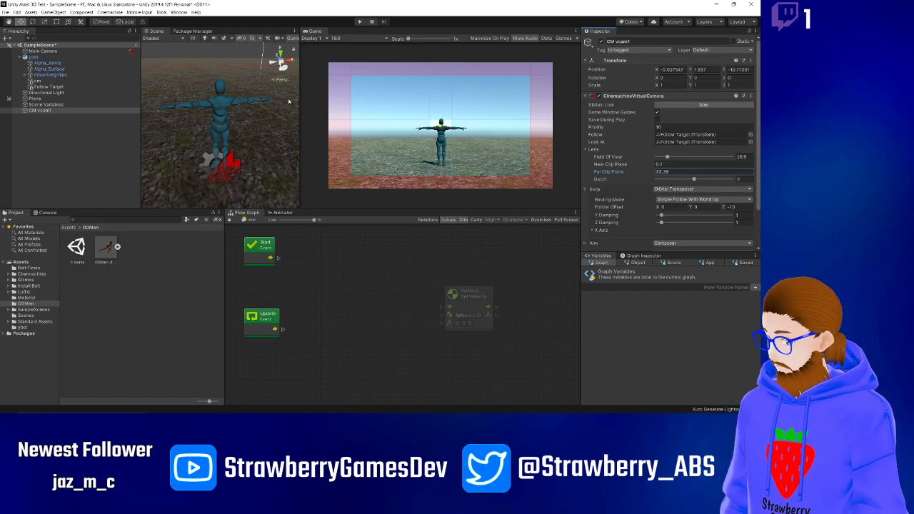
type("5000")
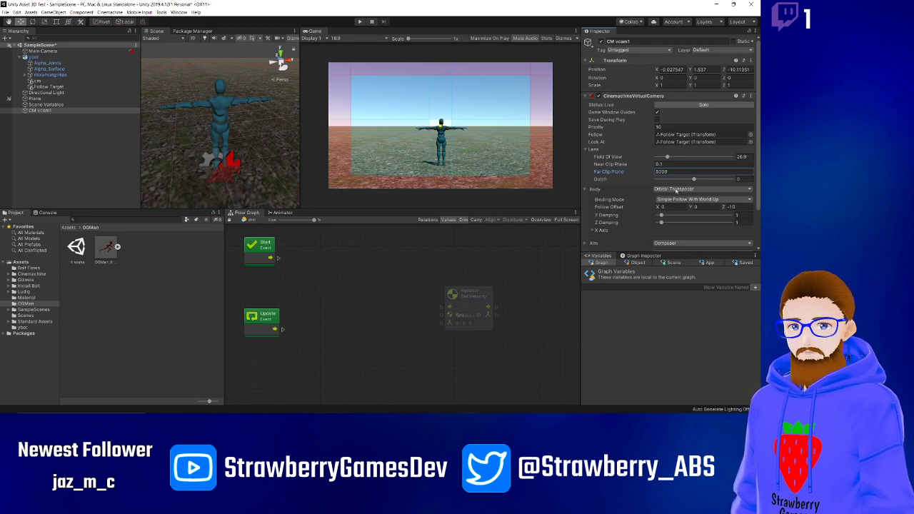
- Try changing an X value in the virtual camera's Transform and undo the change
left_click(621, 138)
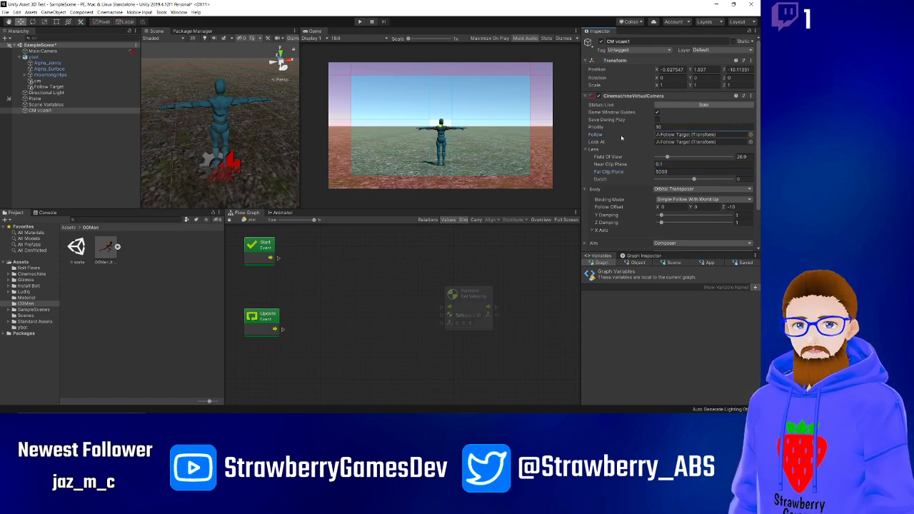
left_click(607, 126)
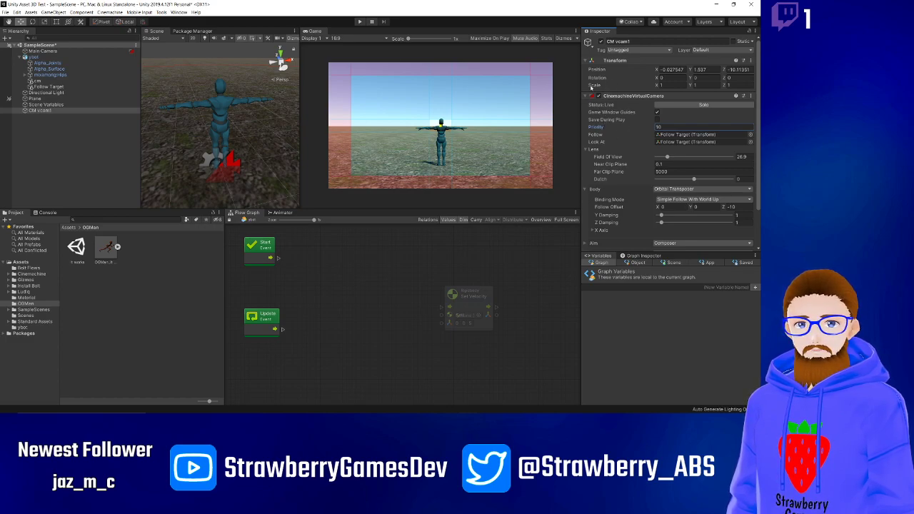
left_click_drag(656, 85, 641, 89)
key("ctrl+z")
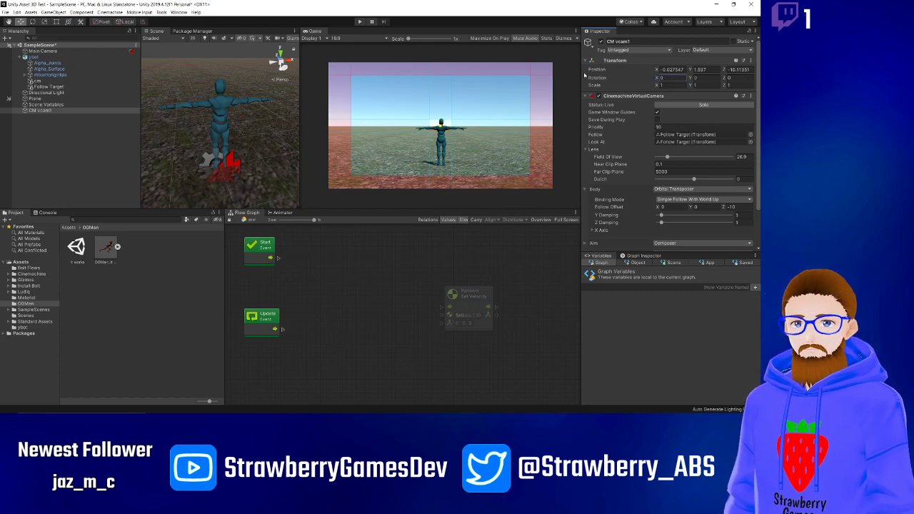
- Examine the virtual camera's X Axis settings and its Aim Composer settings, such as Lookahead Time, damping and dead zones
scroll(627, 227, "down", 2)
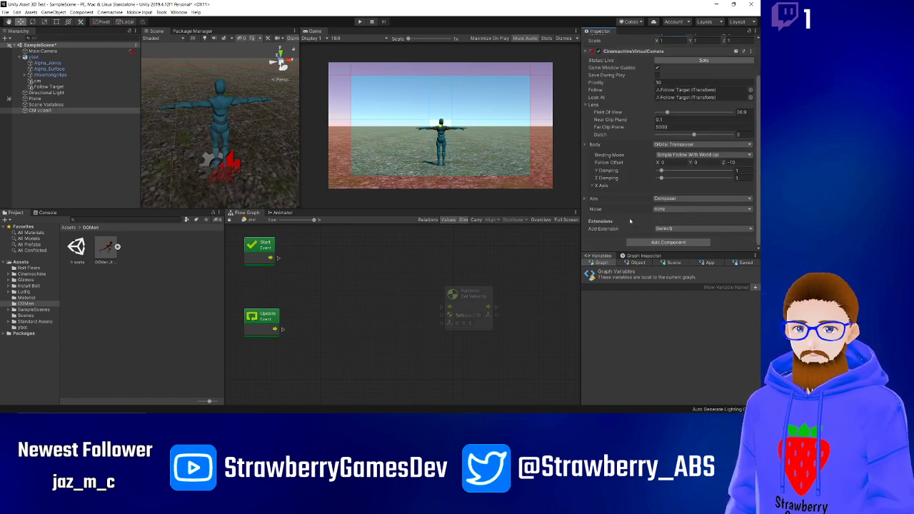
left_click(593, 185)
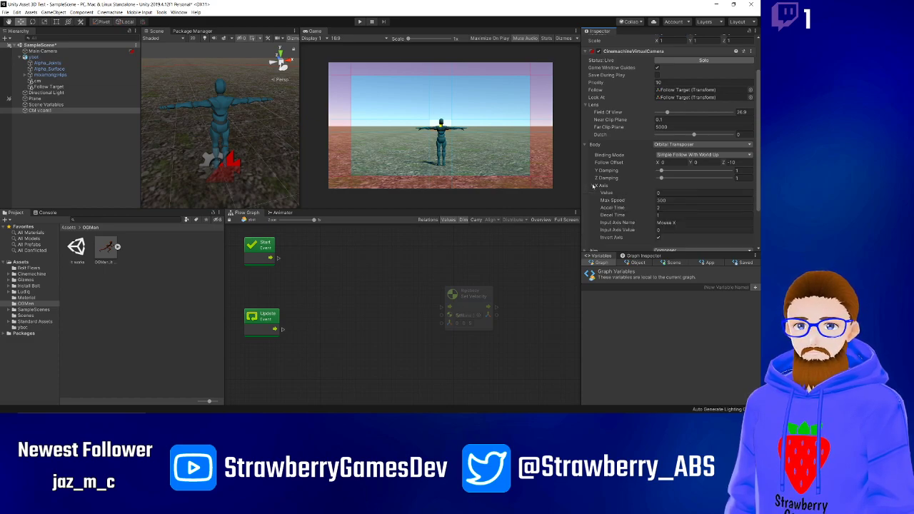
left_click(592, 185)
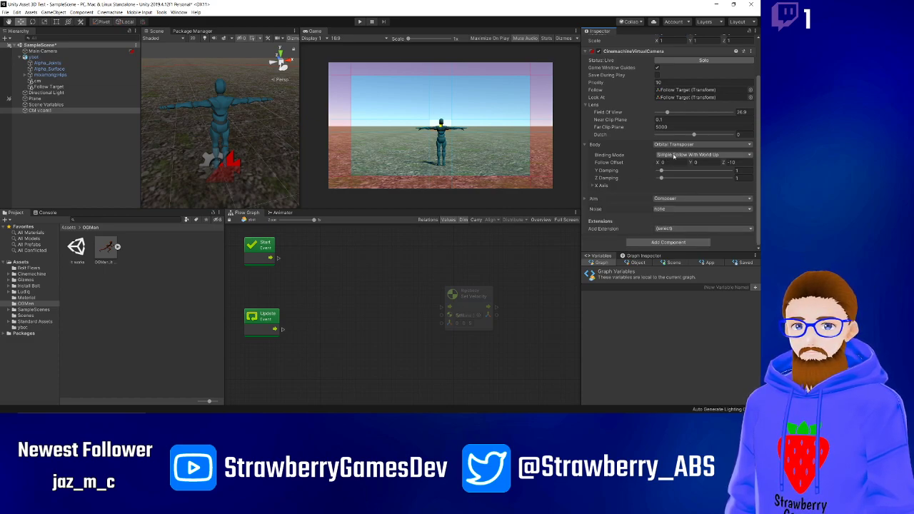
left_click(585, 201)
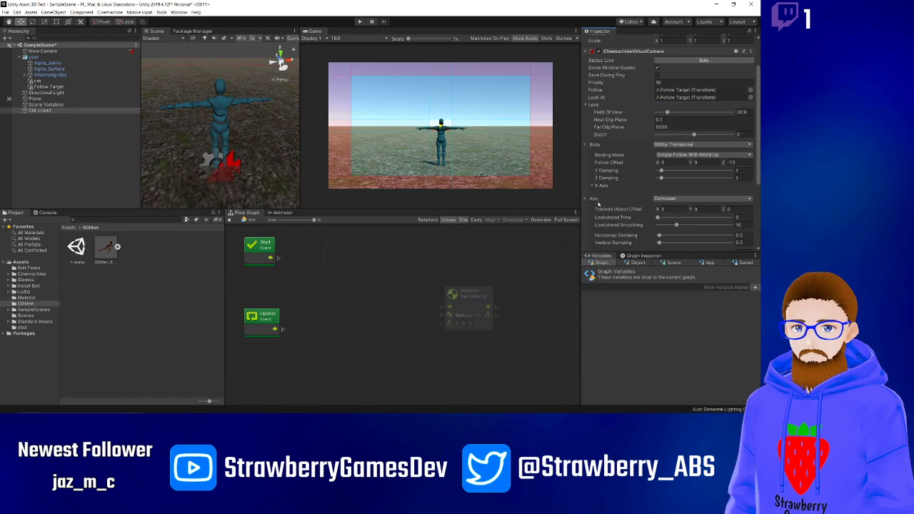
scroll(624, 173, "down", 5)
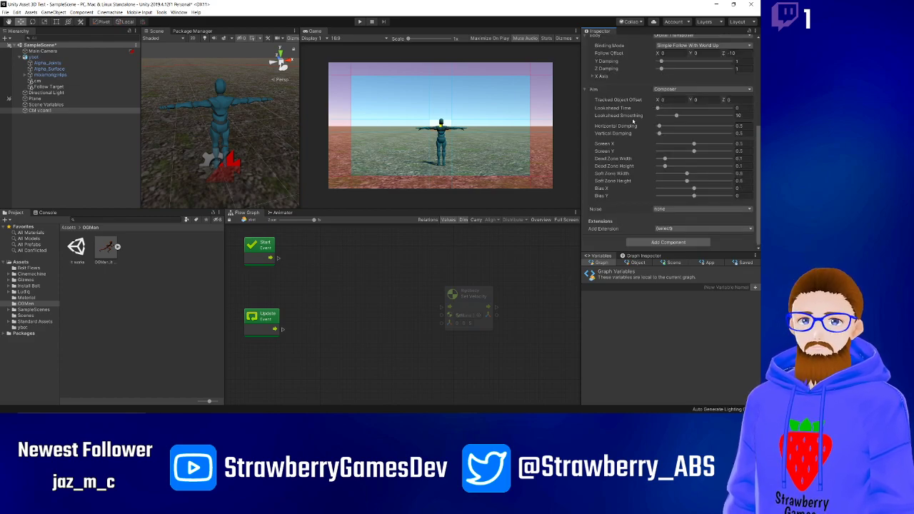
mouse_move(657, 109)
left_mouse_down()
mouse_move(669, 109)
mouse_move(653, 111)
left_mouse_up()
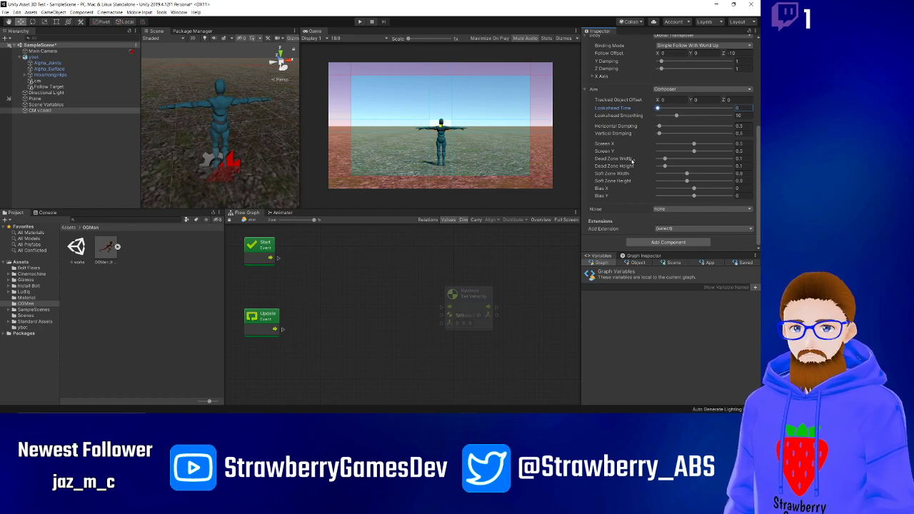
scroll(630, 218, "up", 3)
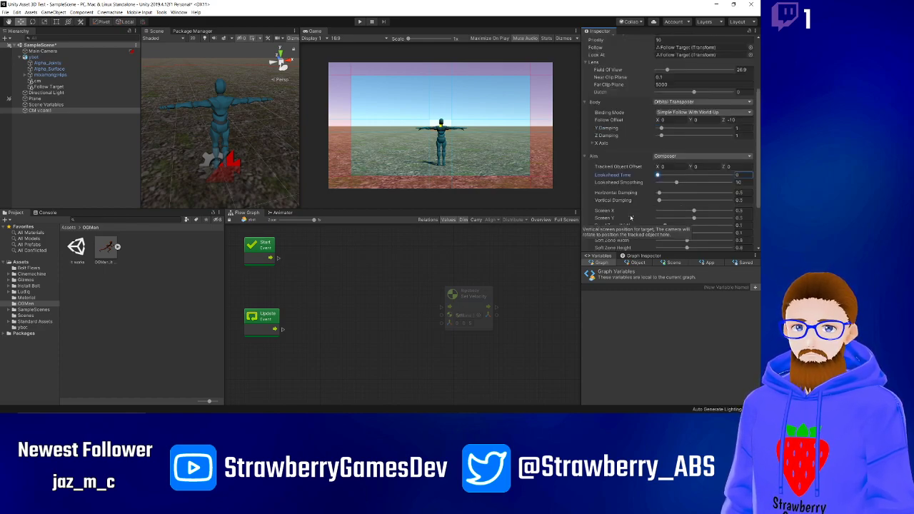
scroll(629, 207, "up", 3)
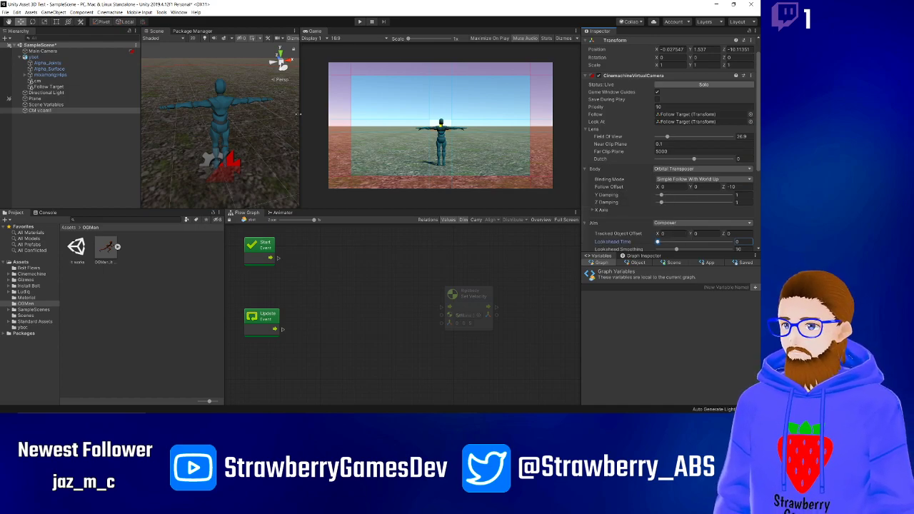
- Widen the Scene view again and frame CM vcam1 in it
left_click_drag(299, 114, 406, 117)
left_click(42, 139)
left_click(42, 110)
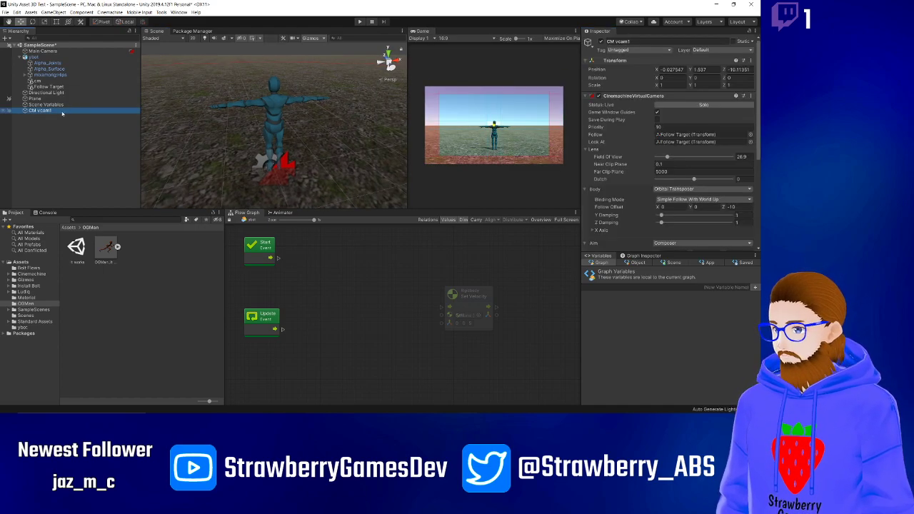
key("f")
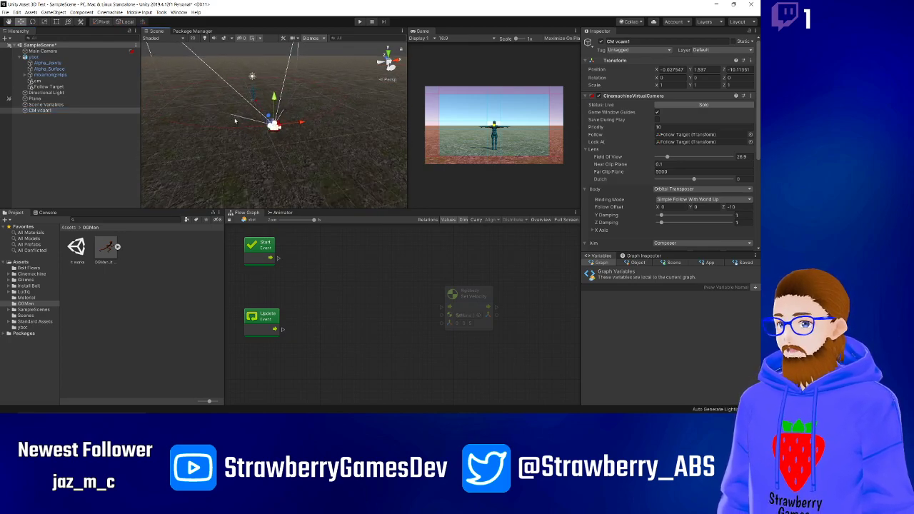
- Move CM vcam1 higher and closer behind the character, to a Follow Offset of about Y 1.23 and Z -5.54
left_click_drag(242, 131, 277, 135, "alt")
left_click_drag(302, 99, 319, 72)
left_click_drag(280, 129, 274, 166, "alt")
left_click(269, 151)
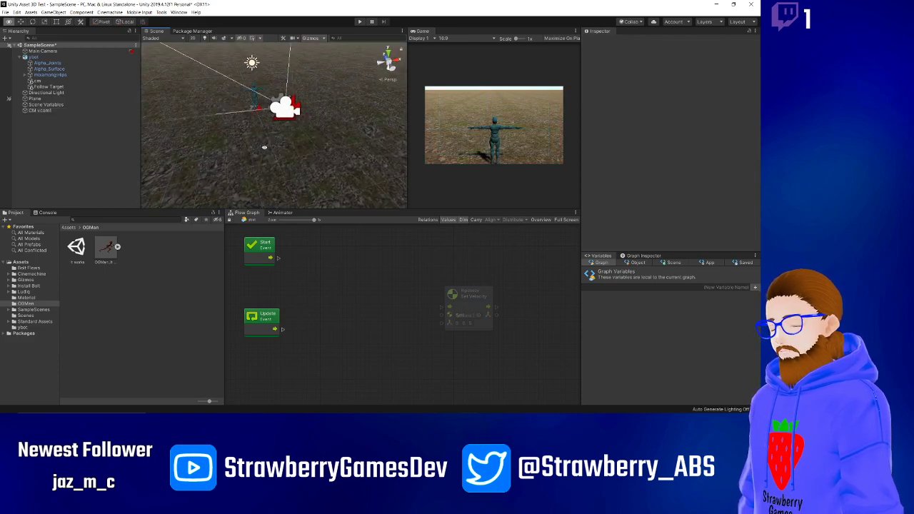
left_click(288, 115)
left_click(286, 113)
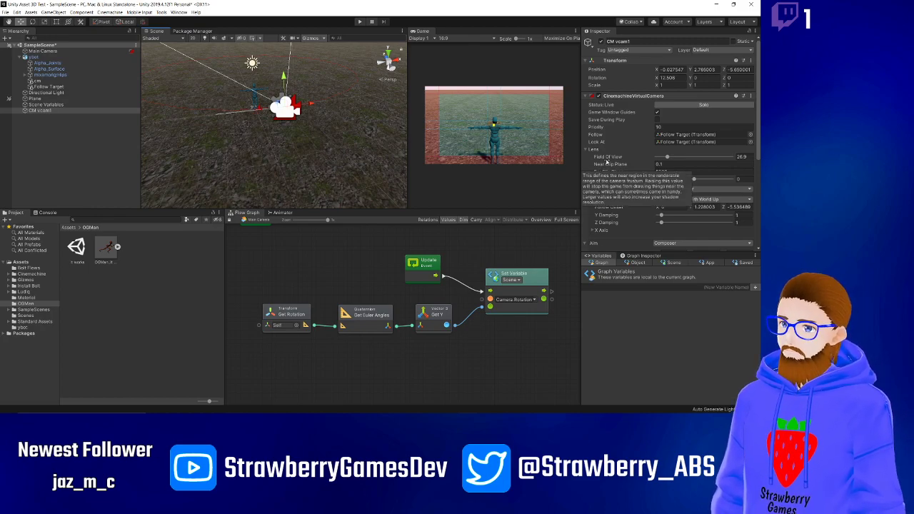
left_click(502, 133)
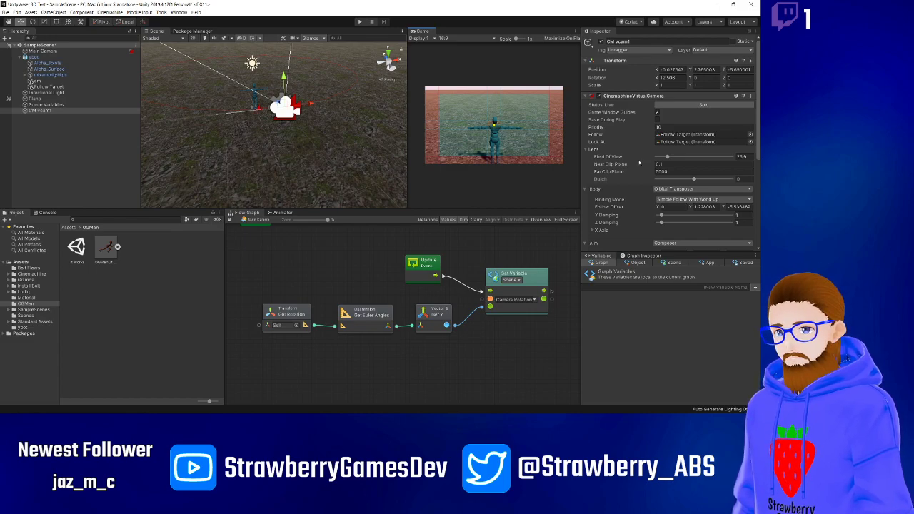
- Try the Lock To Target With World Up binding mode in Play mode, and return it to Simple Follow With World Up
scroll(622, 170, "down", 3)
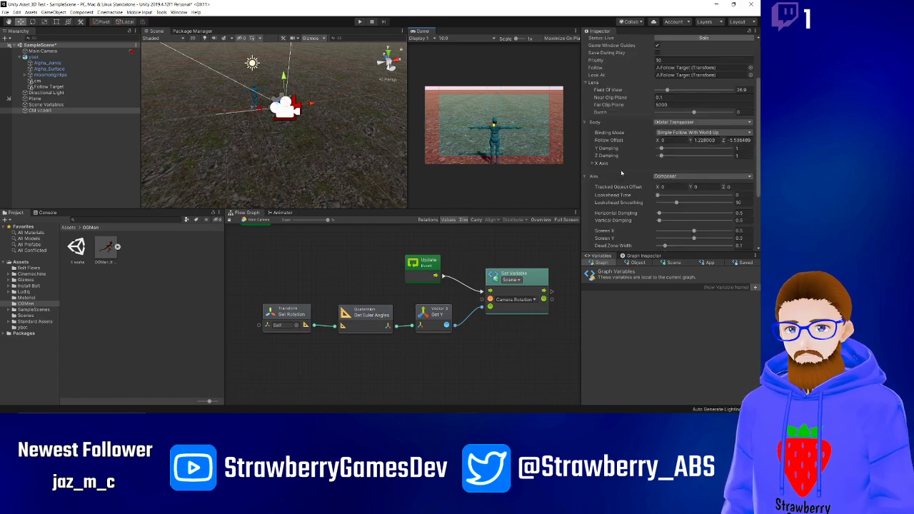
left_click(672, 134)
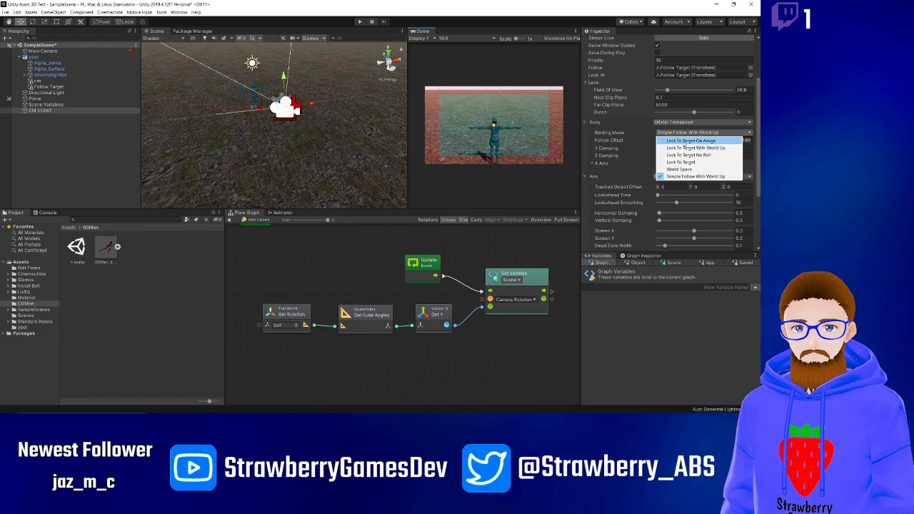
left_click(683, 148)
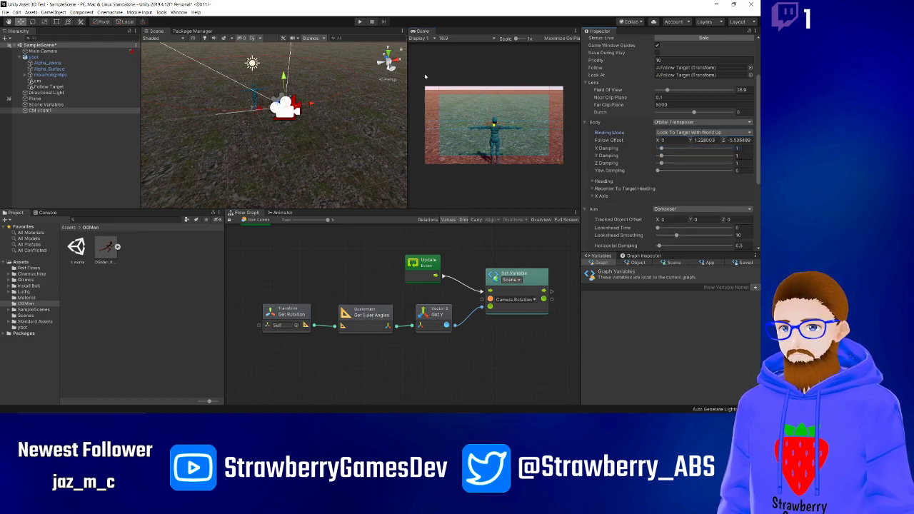
left_click(360, 22)
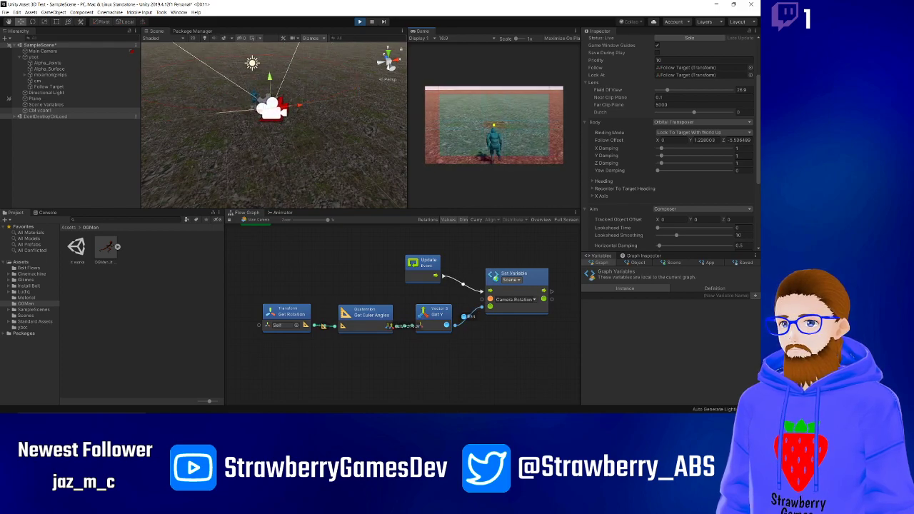
left_click(360, 22)
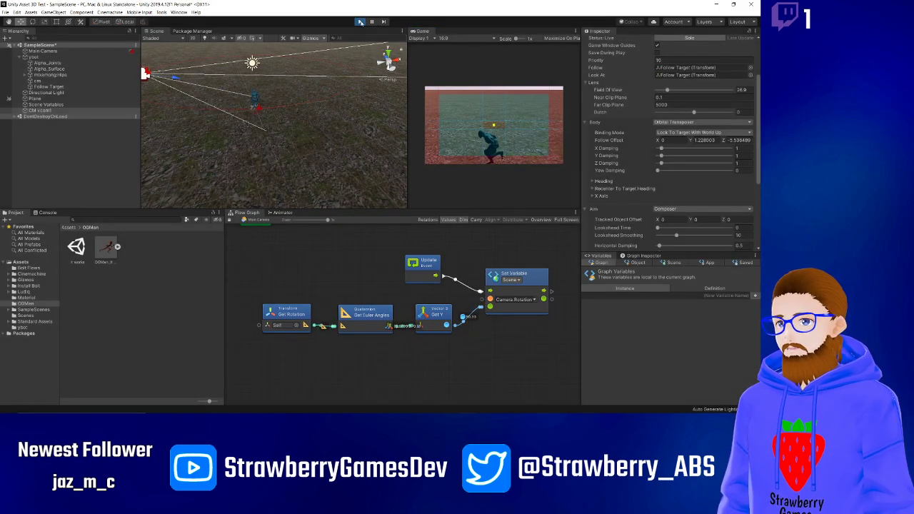
left_click(672, 135)
left_click(673, 178)
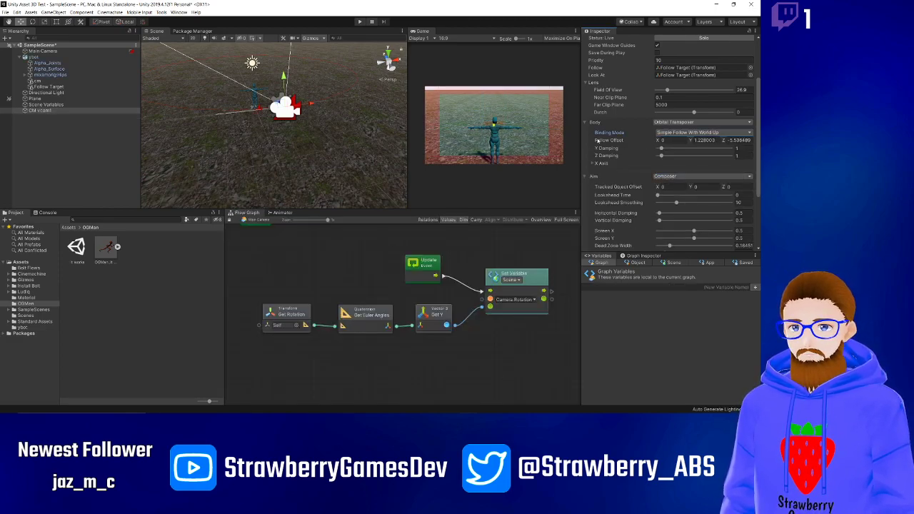
- Try Framing Transposer and Transposer as the virtual camera's Body, testing the Transposer in Play mode
left_click(662, 123)
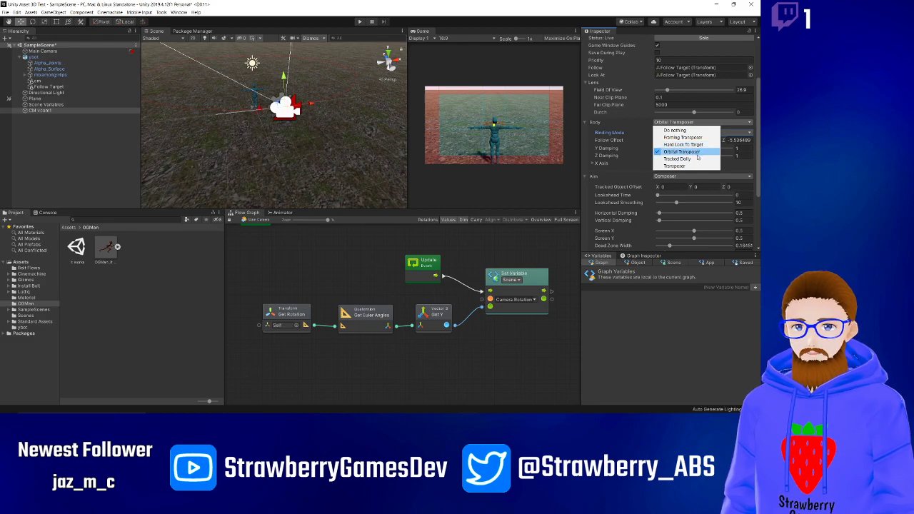
left_click(672, 137)
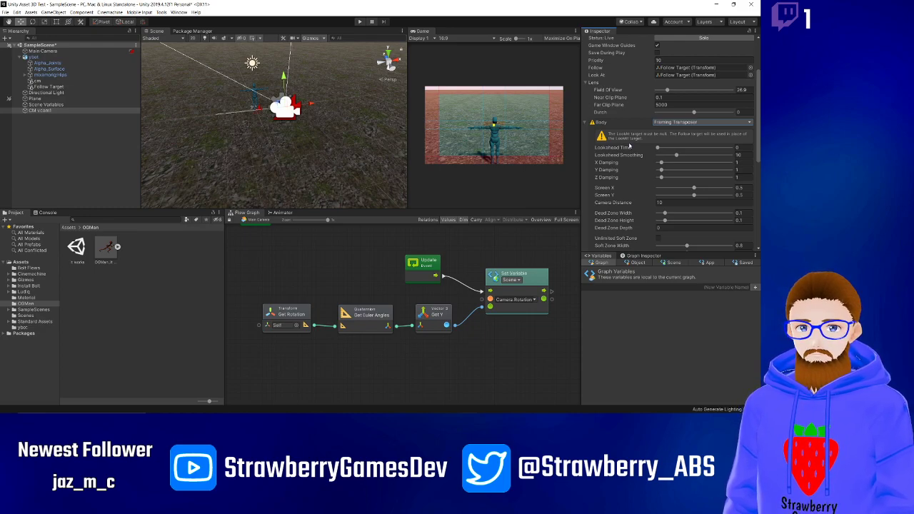
left_click(660, 124)
left_click(671, 179)
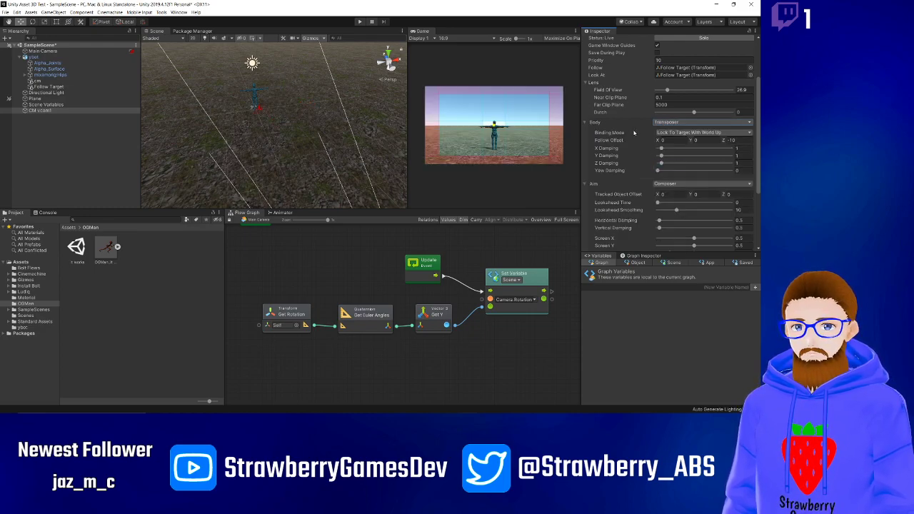
left_click(359, 22)
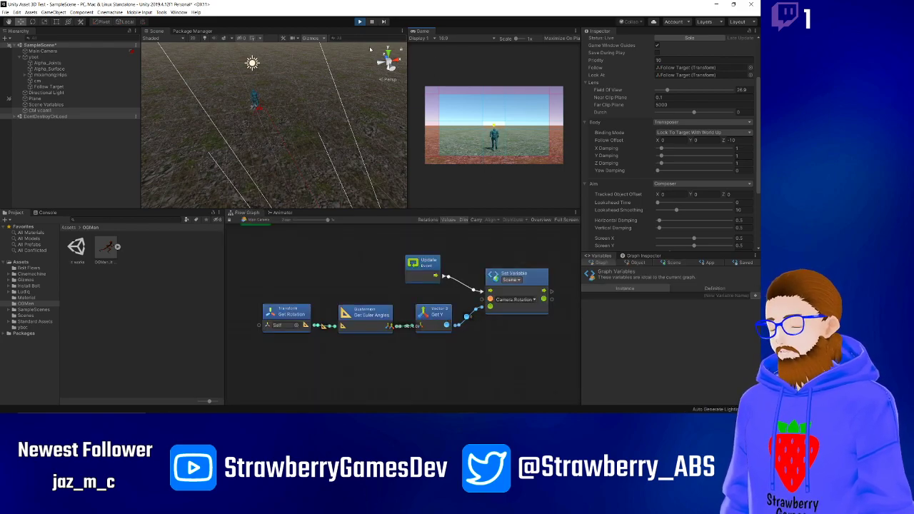
key("ctrl+p")
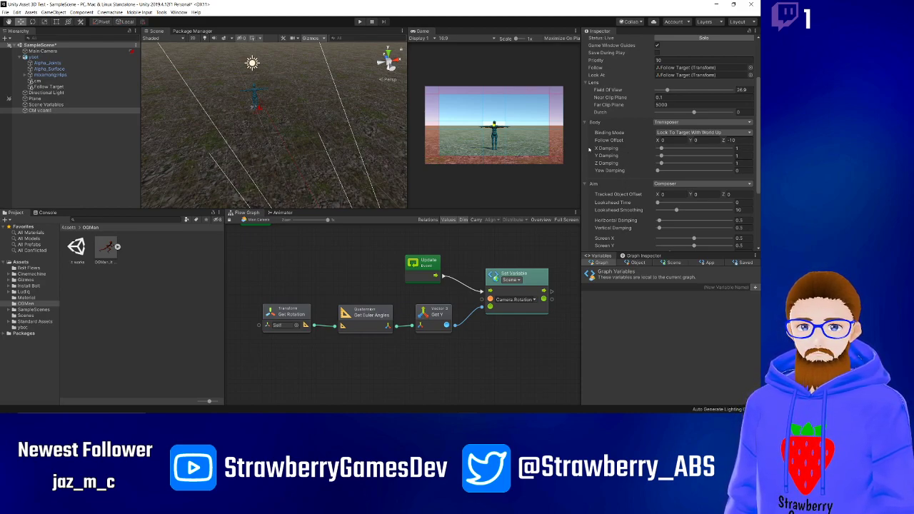
- Switch the virtual camera's Body to Tracked Dolly and back to Orbital Transposer
left_click(678, 123)
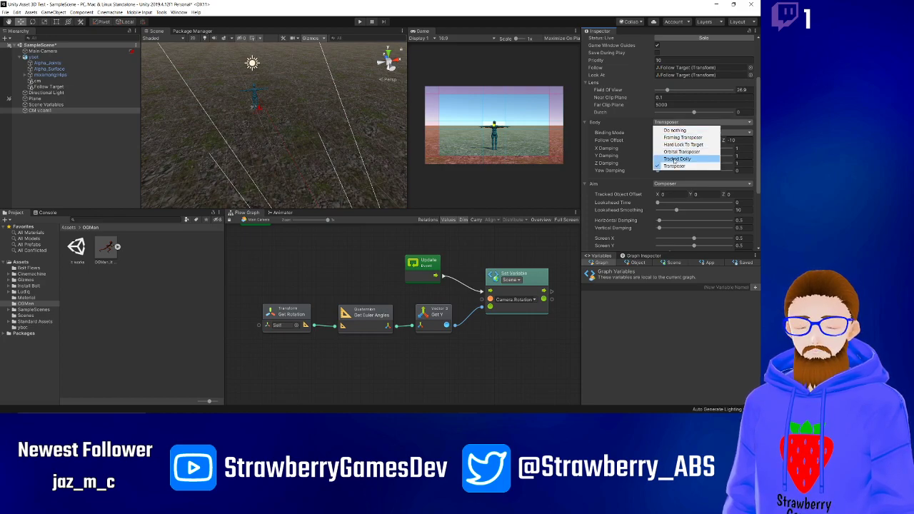
left_click(627, 157)
left_click(655, 124)
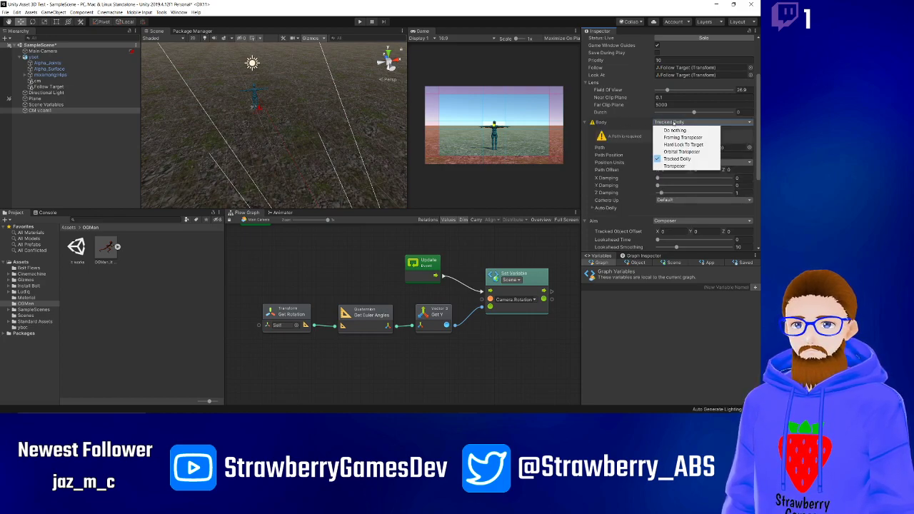
left_click(672, 152)
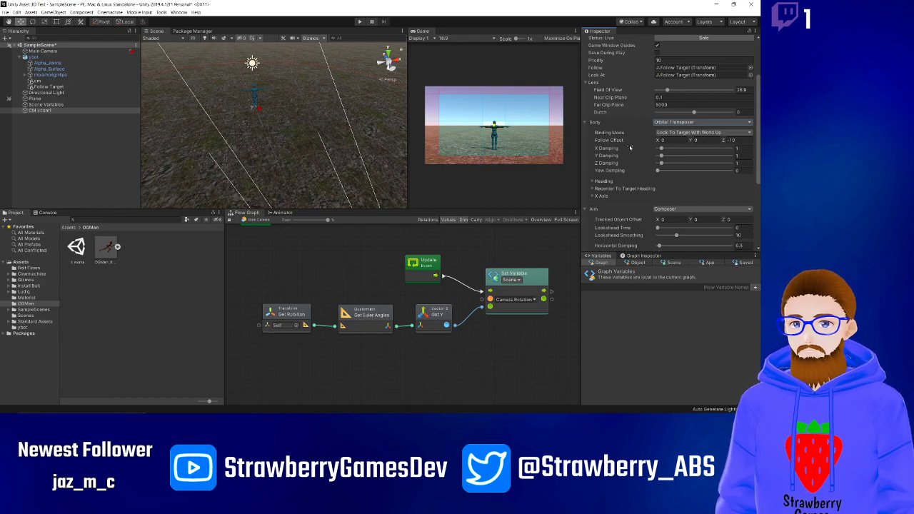
- Examine the Orbital Transposer's Recenter To Target Heading and Heading settings
mouse_move(632, 149)
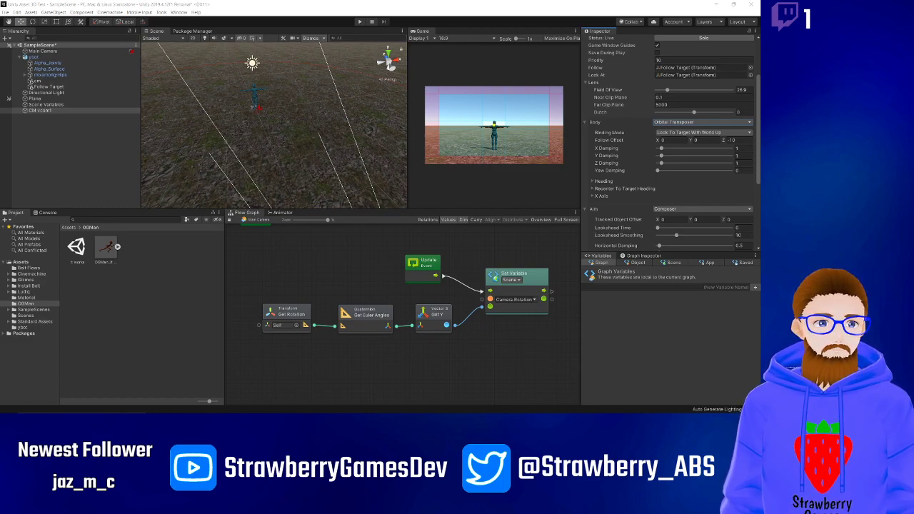
left_click_drag(913, 86, 758, 120)
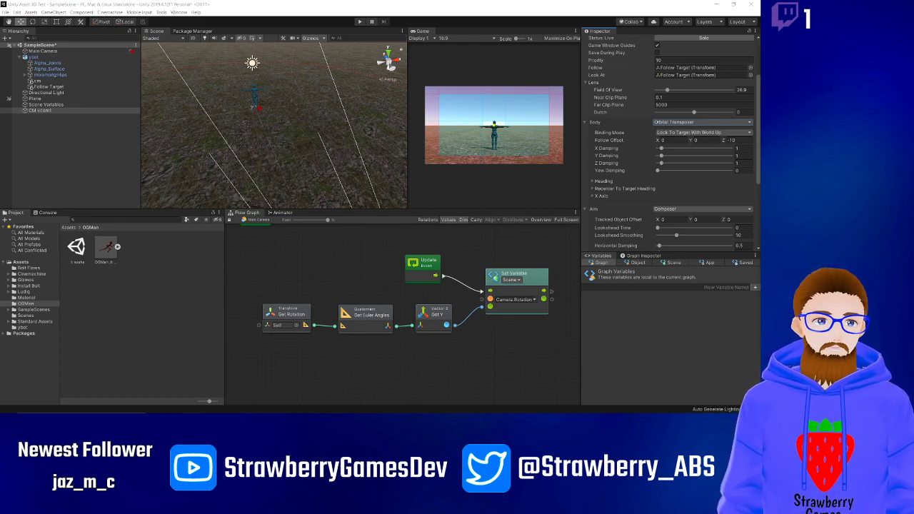
left_click(592, 189)
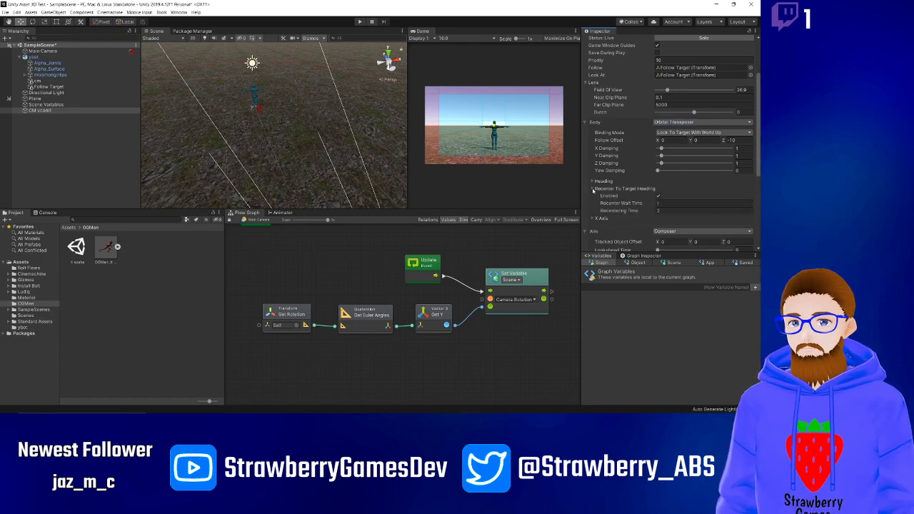
left_click(593, 191)
left_click(592, 183)
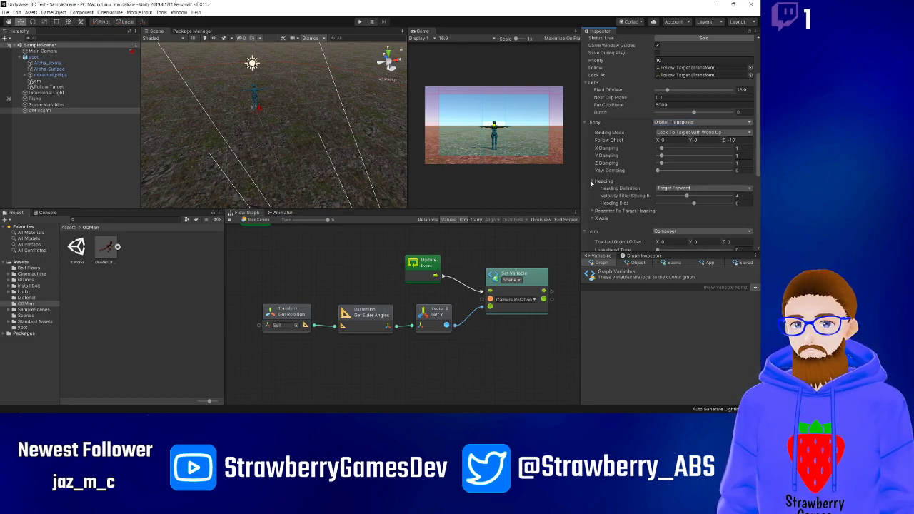
left_click(592, 183)
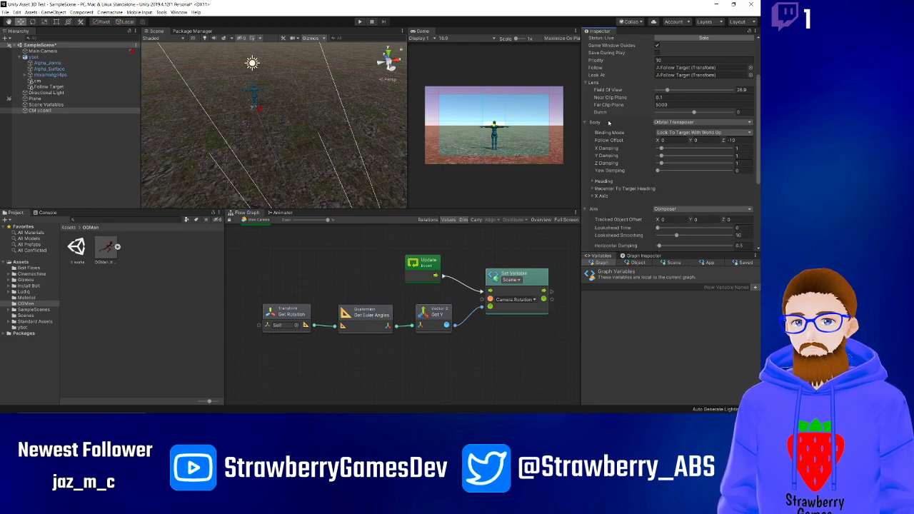
scroll(621, 137, "up", 3)
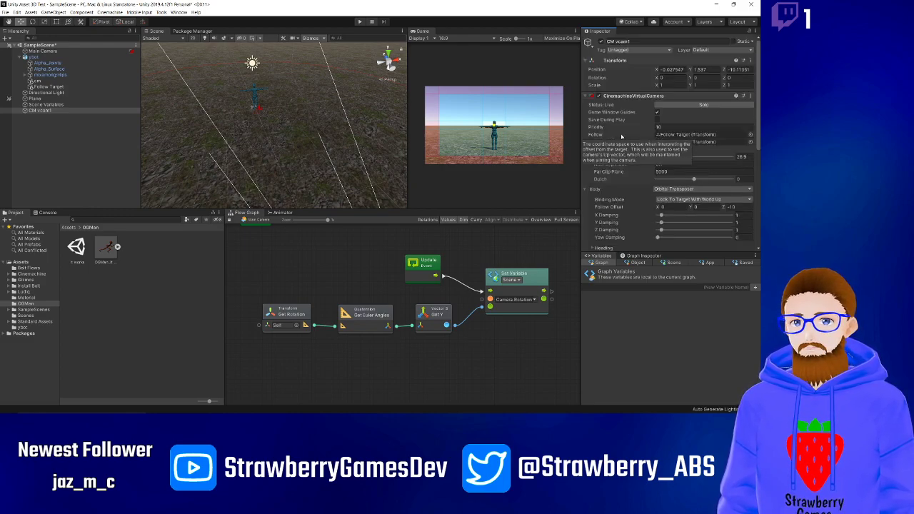
scroll(621, 136, "down", 3)
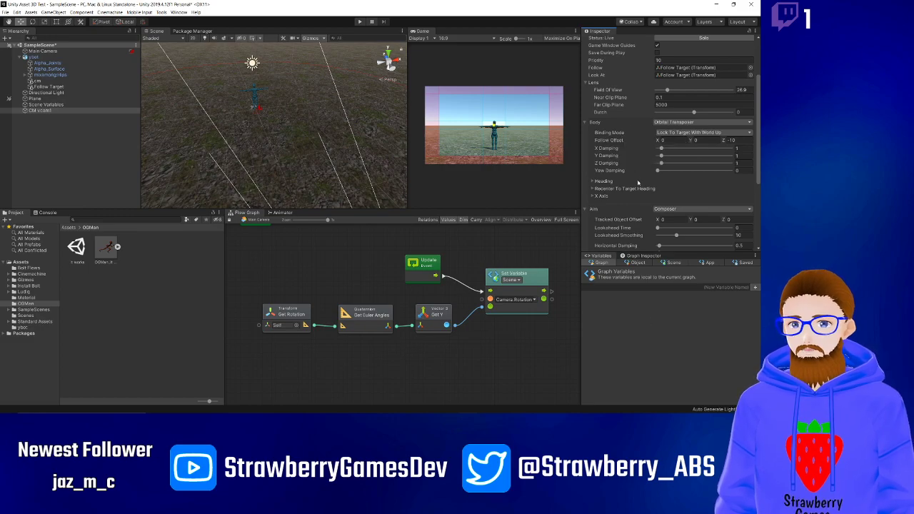
- Try POV as the virtual camera's Aim and test it in Play mode
scroll(597, 211, "down", 5)
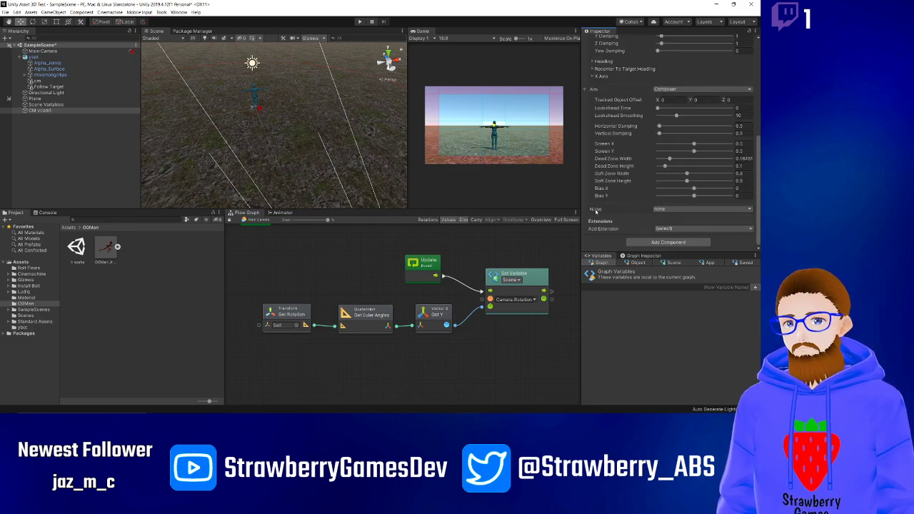
left_click(681, 88)
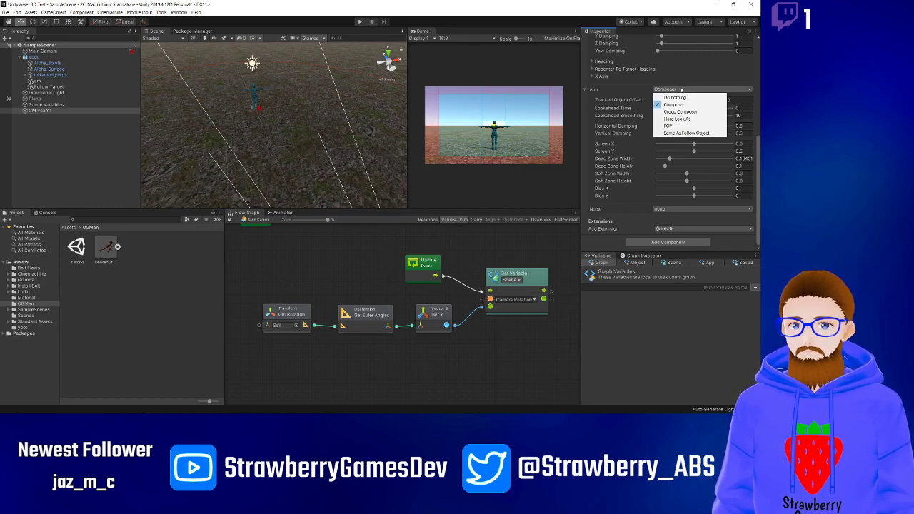
left_click(668, 126)
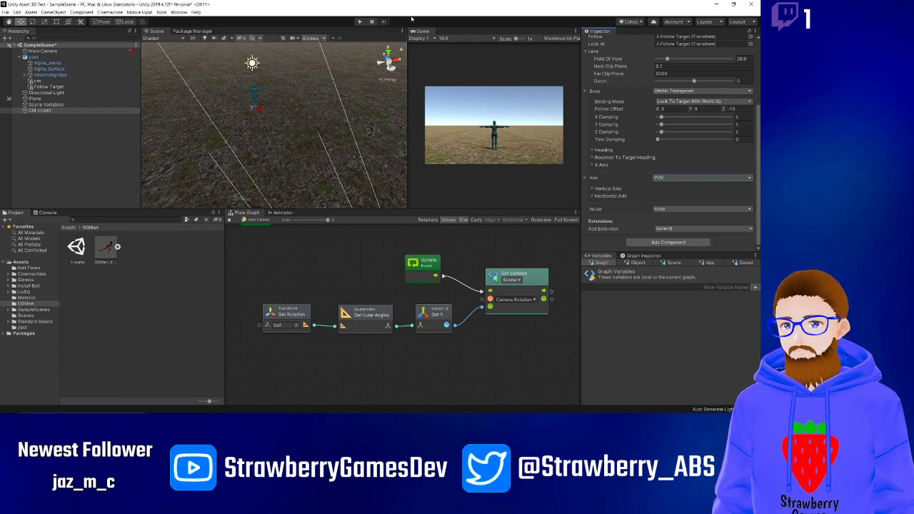
left_click(359, 22)
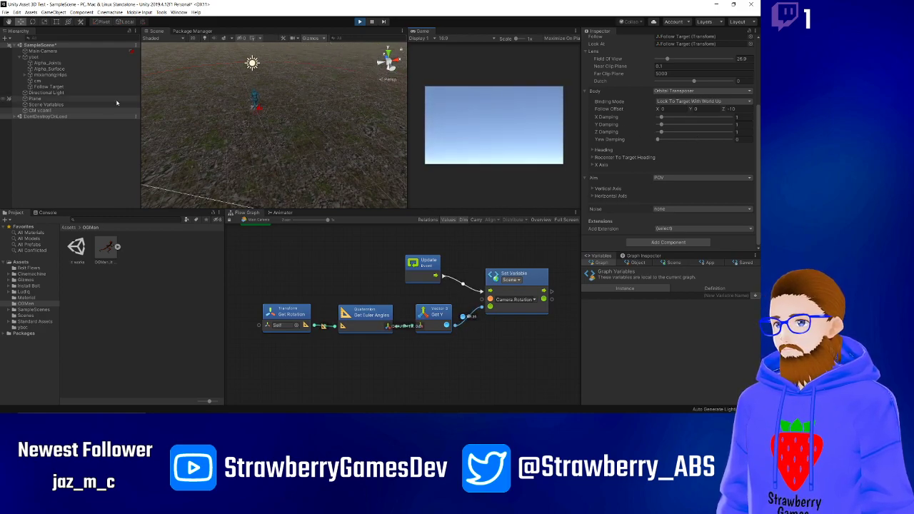
left_click(359, 21)
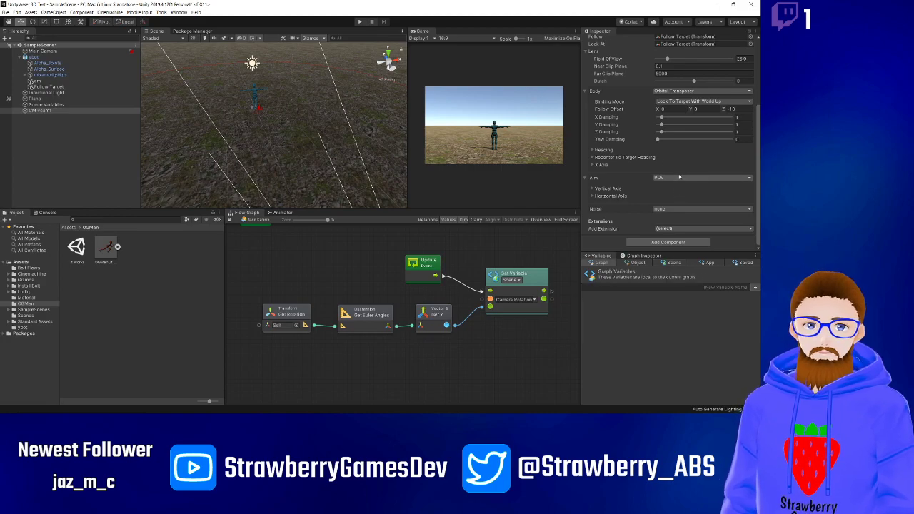
- Try Same As Follow Object as the virtual camera's Aim and test it in Play mode
left_click(680, 178)
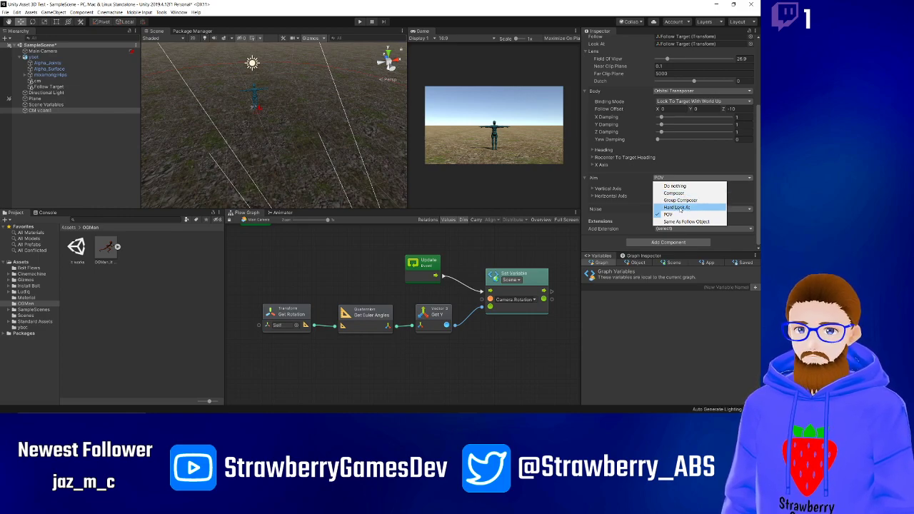
left_click(686, 222)
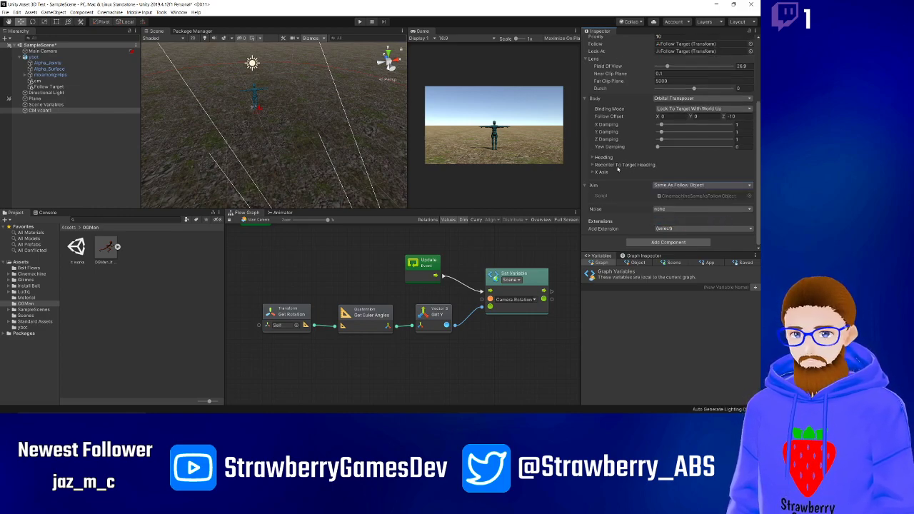
left_click(359, 21)
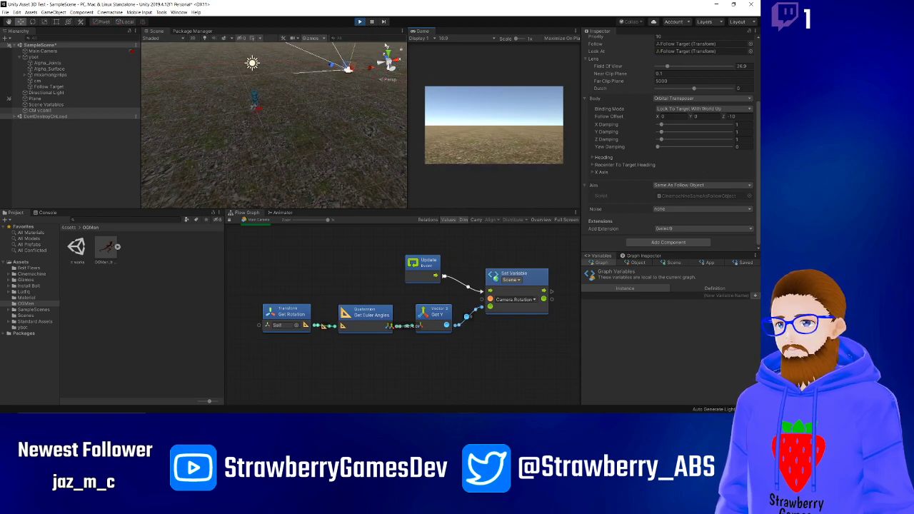
key("ctrl+p")
- Try Hard Look At as the virtual camera's Aim and test it in Play mode
left_click(657, 186)
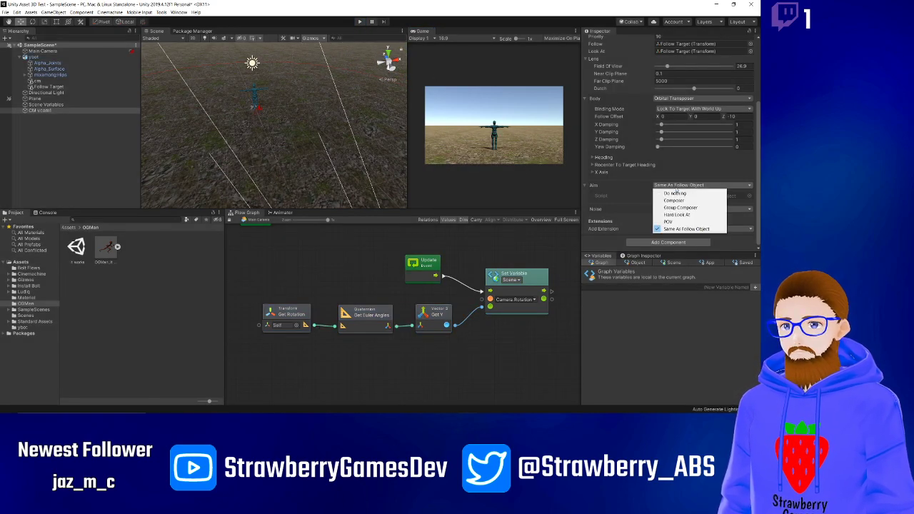
left_click(684, 217)
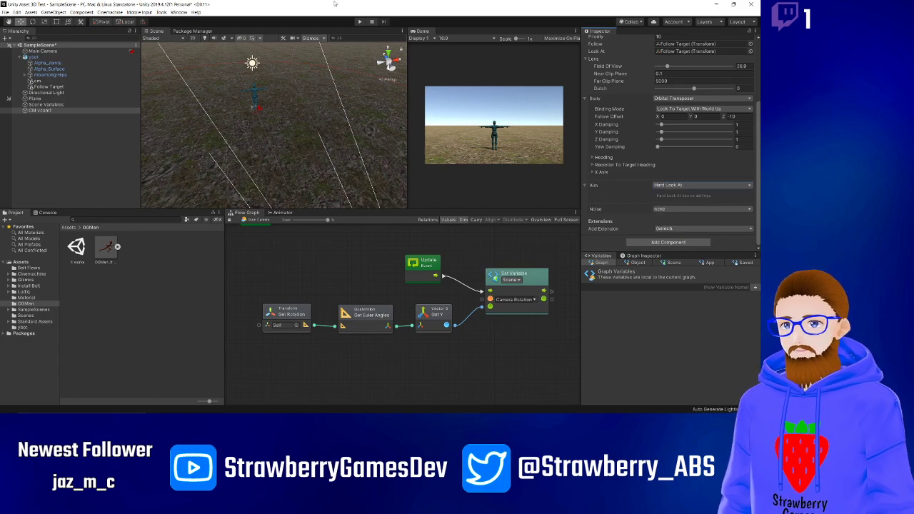
key("ctrl+p")
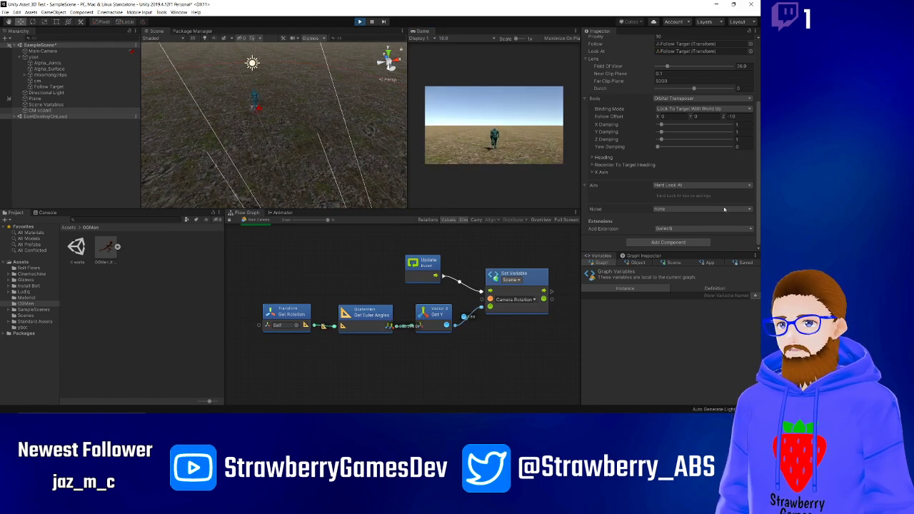
key("ctrl+p")
- Set the virtual camera's Aim to Composer and test it in Play mode by moving the character
left_click(700, 185)
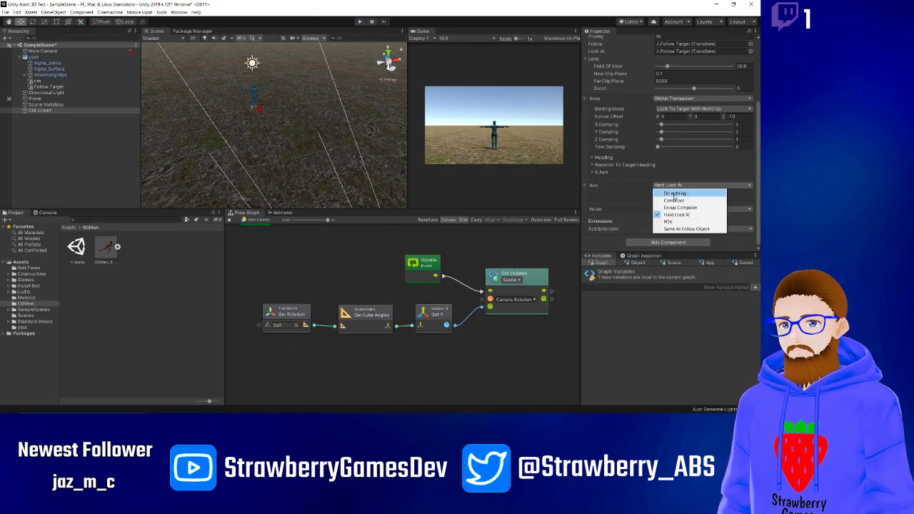
left_click(674, 199)
key("ctrl+p")
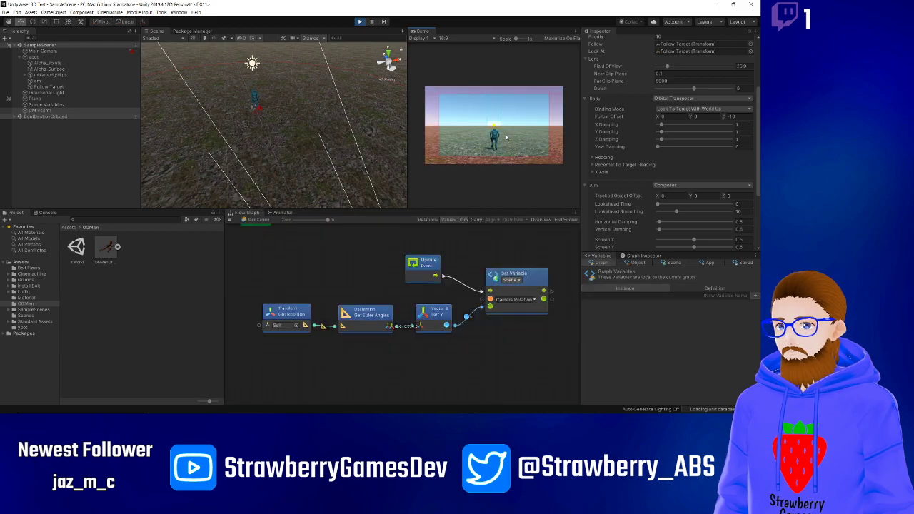
key("d")
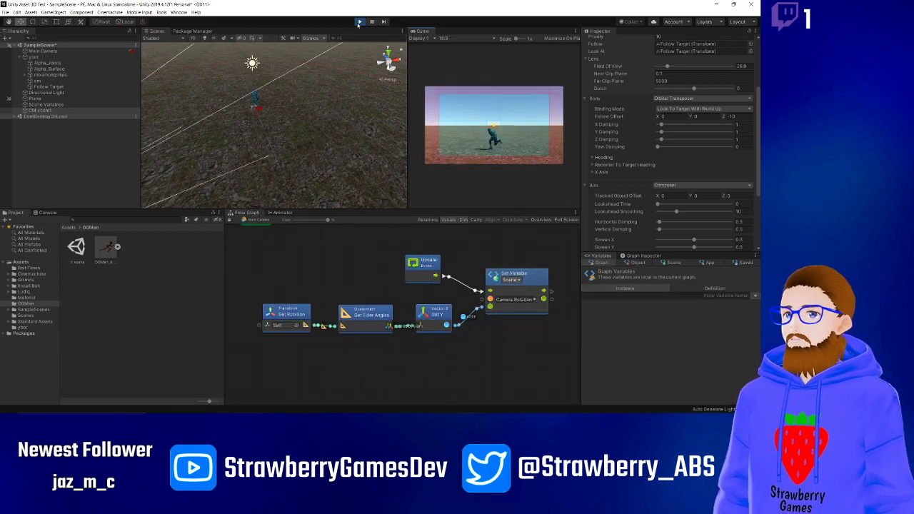
- Leave Play mode and review the virtual camera's general, lens, Body and Aim settings, including the Orbital Transposer's Heading options
key("ctrl+p")
scroll(616, 195, "down", 3)
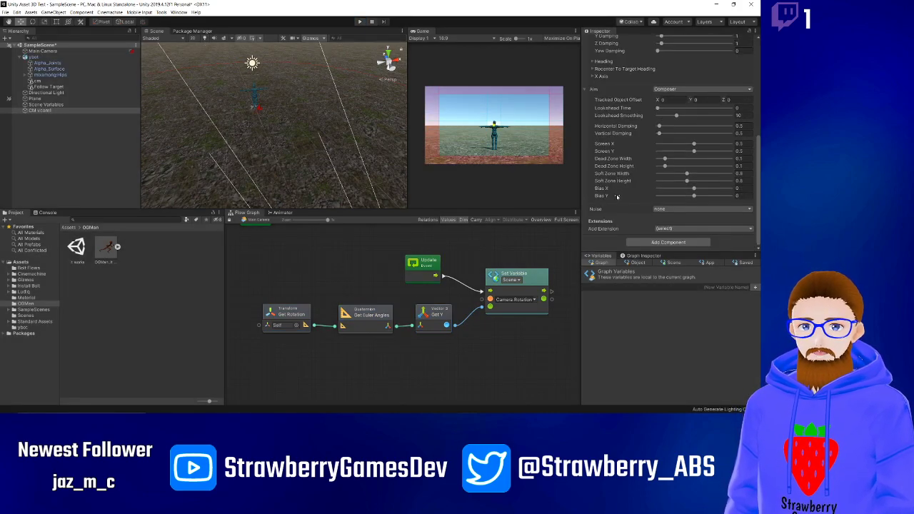
scroll(616, 195, "up", 3)
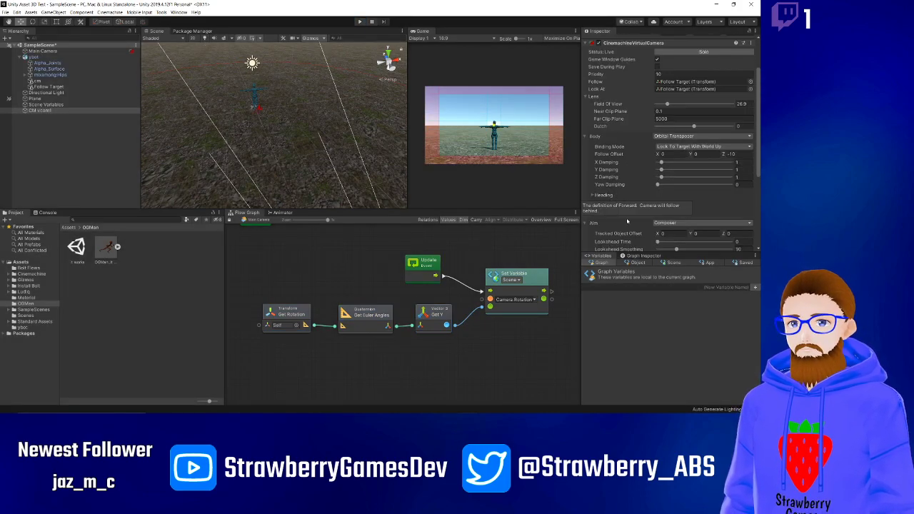
left_click(603, 195)
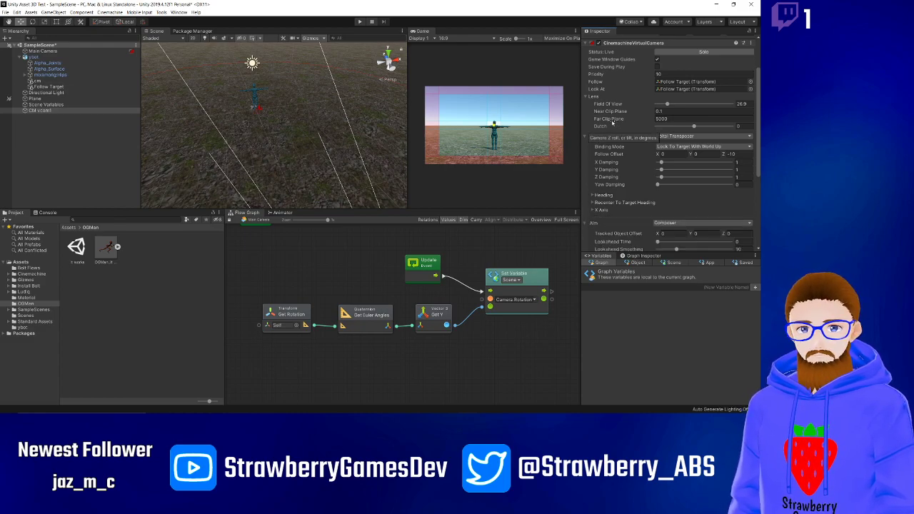
scroll(610, 139, "up", 2)
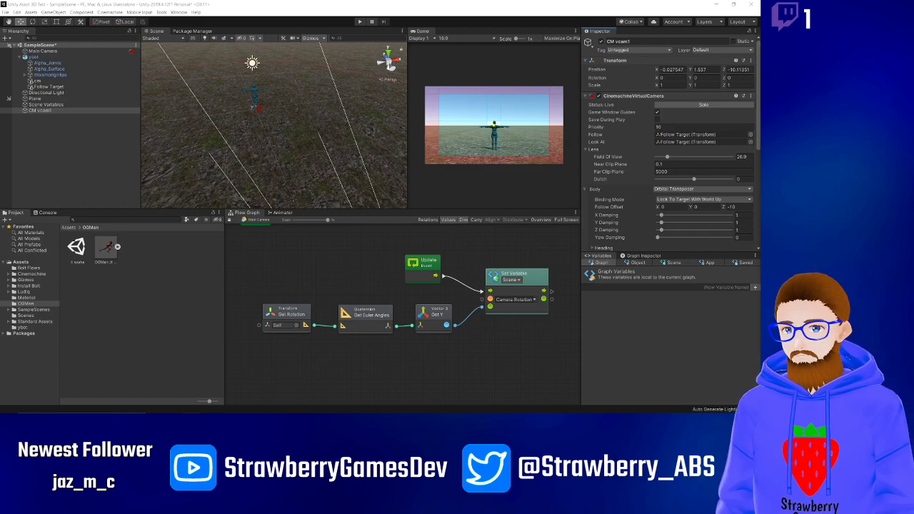
scroll(604, 153, "down", 4)
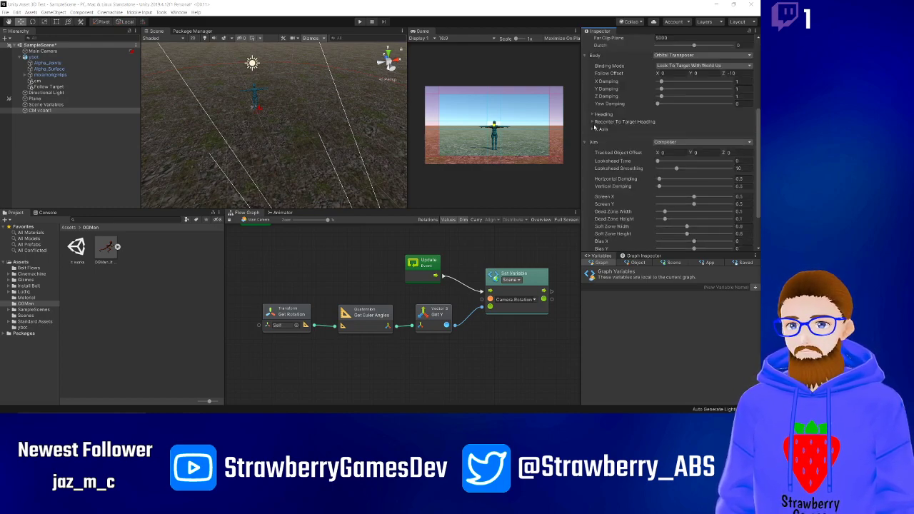
scroll(630, 163, "up", 2)
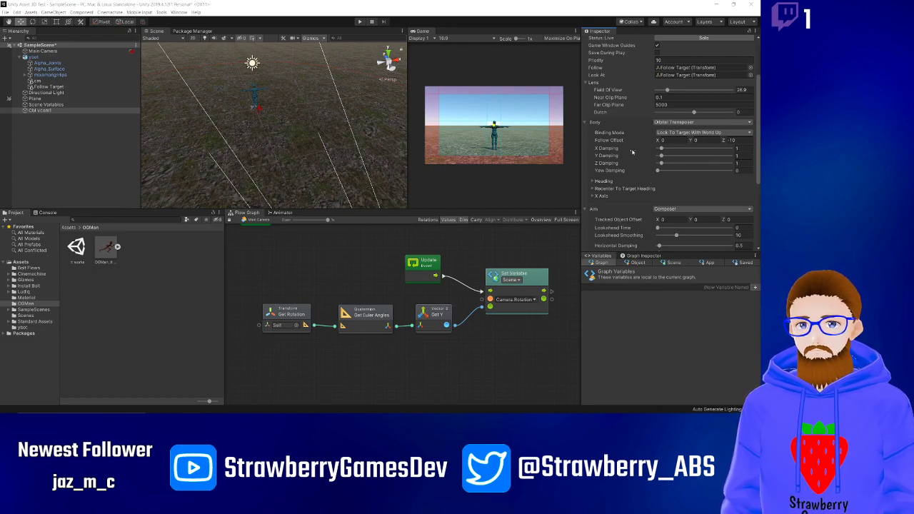
scroll(631, 151, "up", 3)
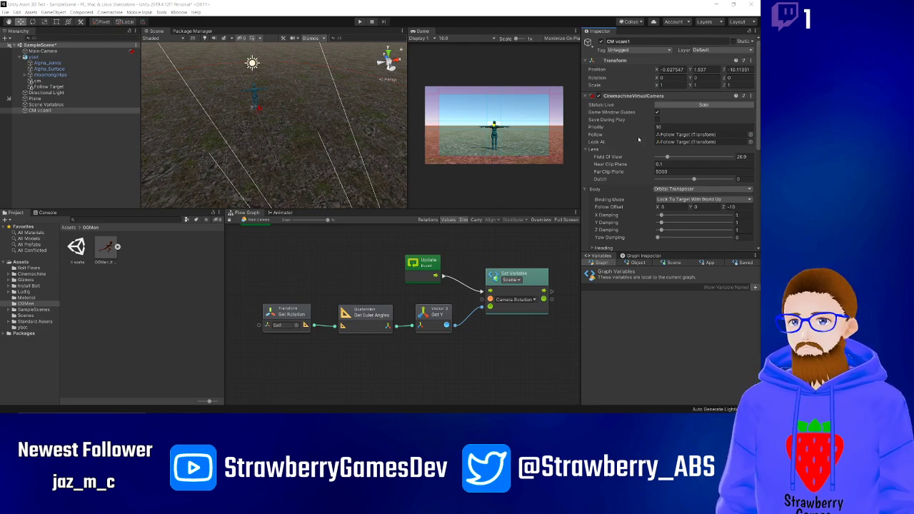
scroll(671, 184, "down", 3)
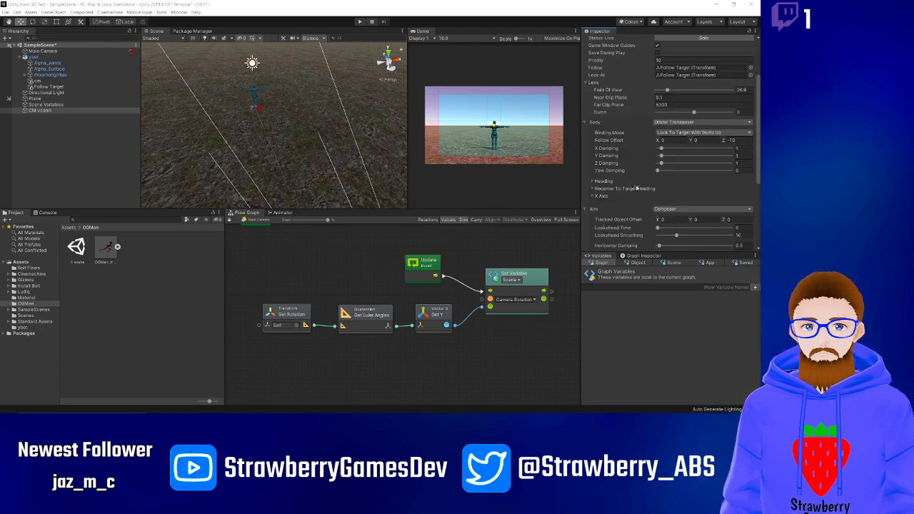
left_click(592, 181)
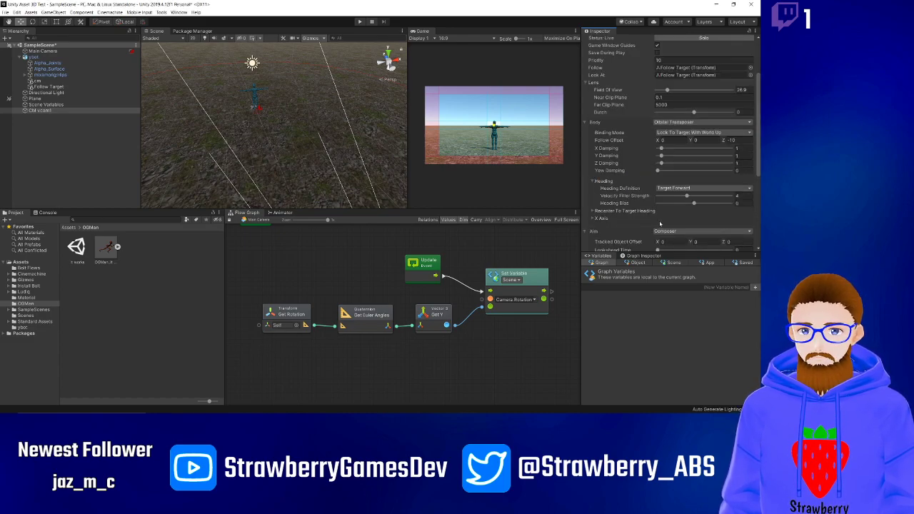
left_click(592, 182)
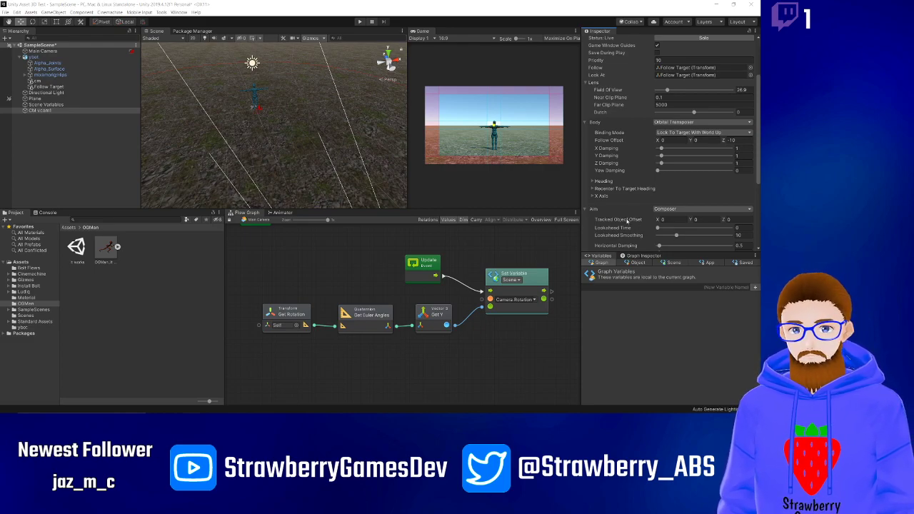
scroll(632, 185, "down", 4)
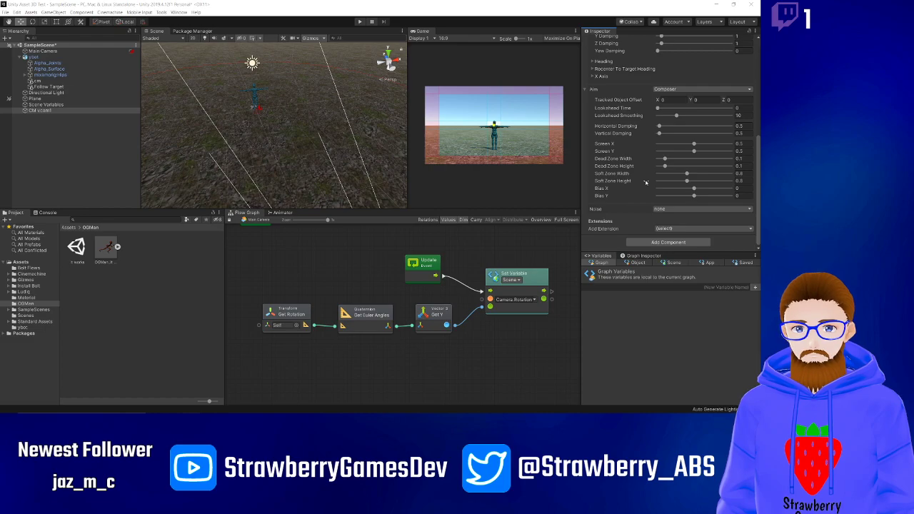
scroll(621, 162, "up", 2)
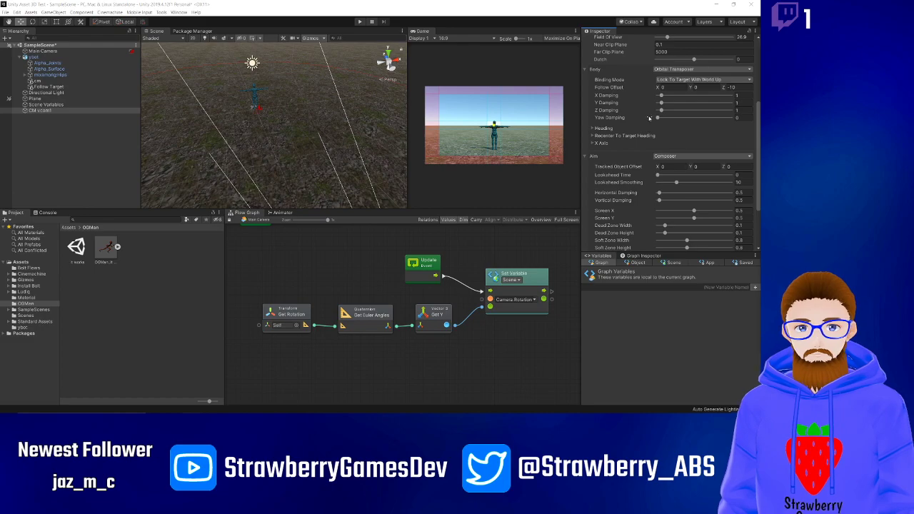
- Enable Save During Play on the virtual camera and toggle Game Window Guides off and back on
scroll(649, 134, "up", 4)
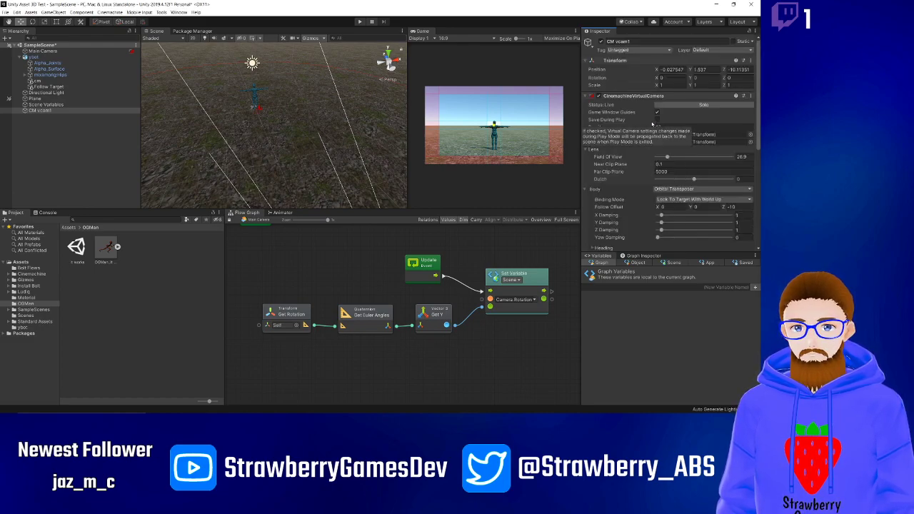
left_click(657, 119)
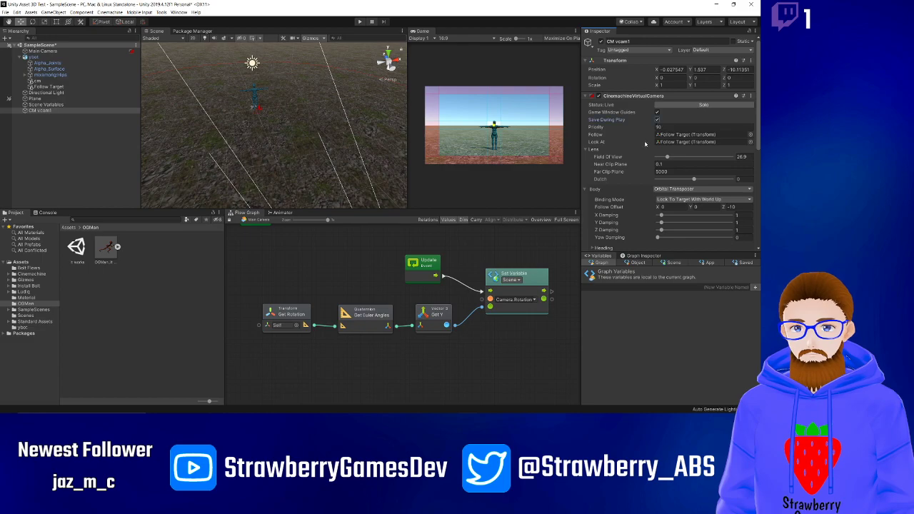
left_click(657, 112)
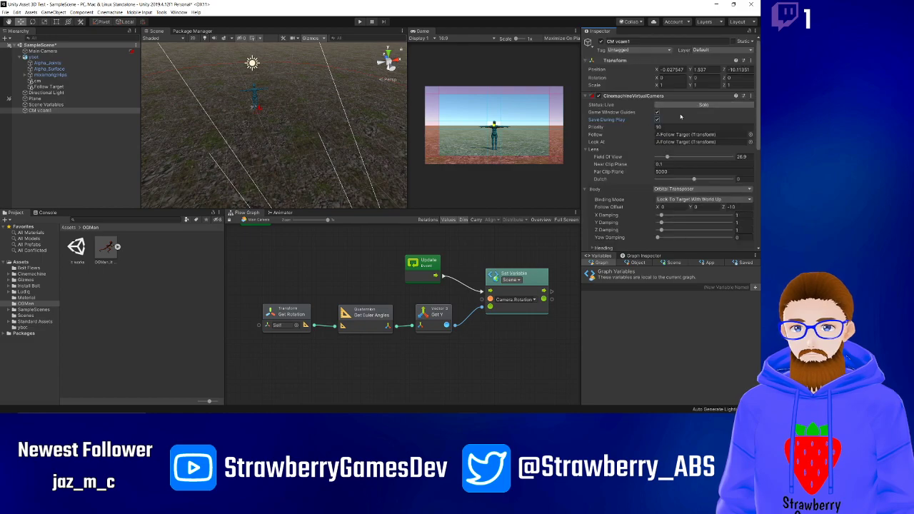
left_click(657, 112)
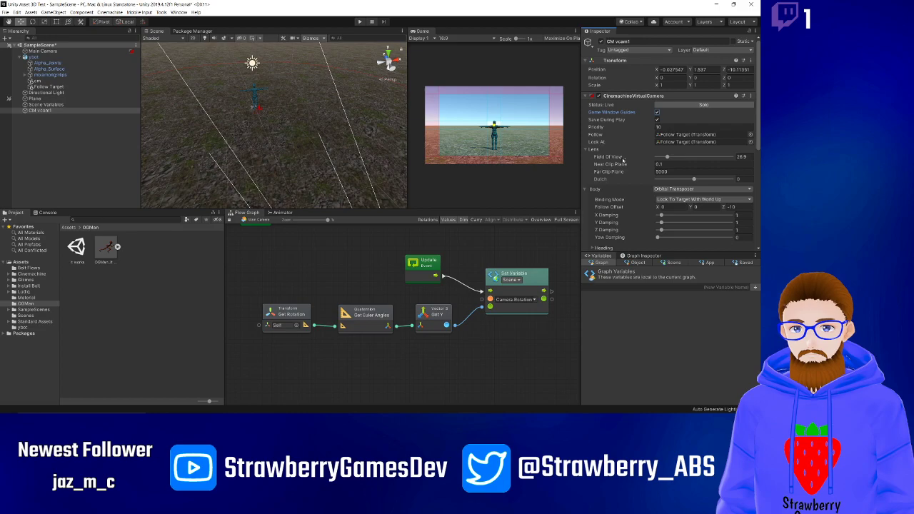
- Reduce the Composer's Dead Zone Width to 0.08 and widen the Game view
scroll(585, 140, "down", 3)
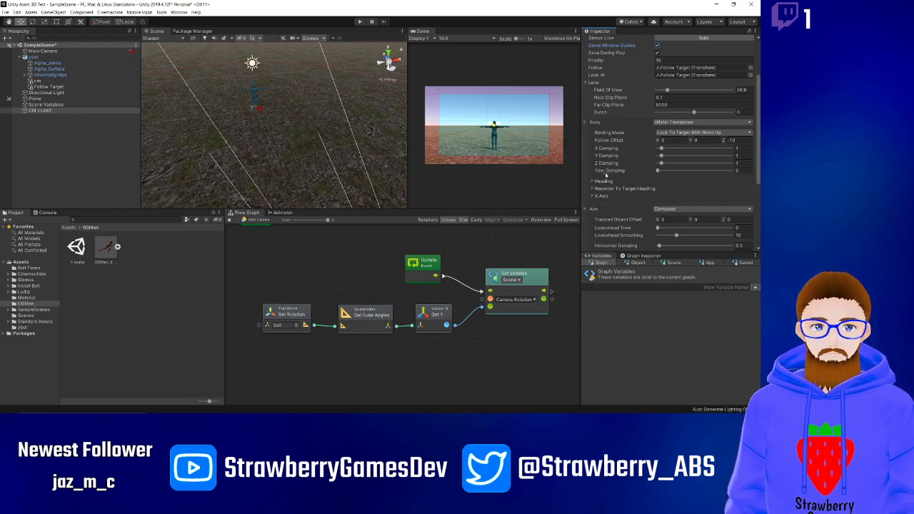
scroll(605, 183, "down", 5)
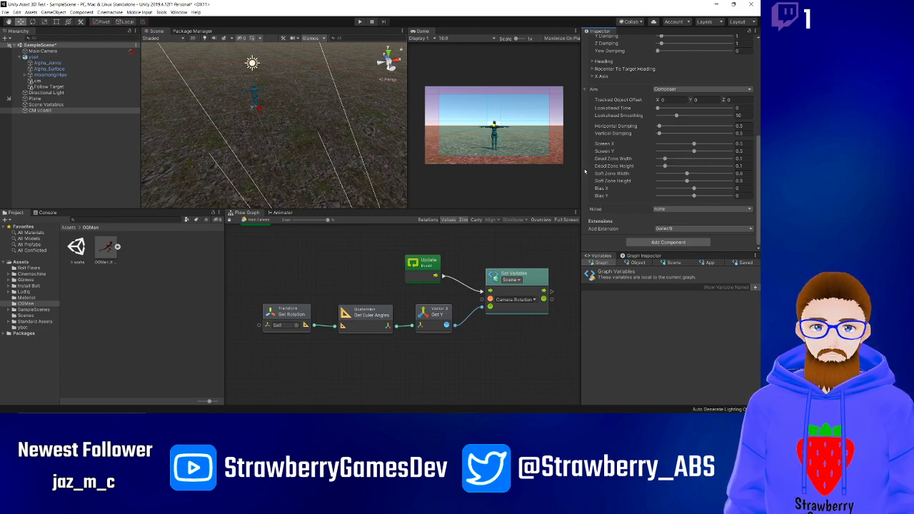
mouse_move(665, 158)
left_mouse_down()
mouse_move(680, 159)
mouse_move(664, 159)
left_mouse_up()
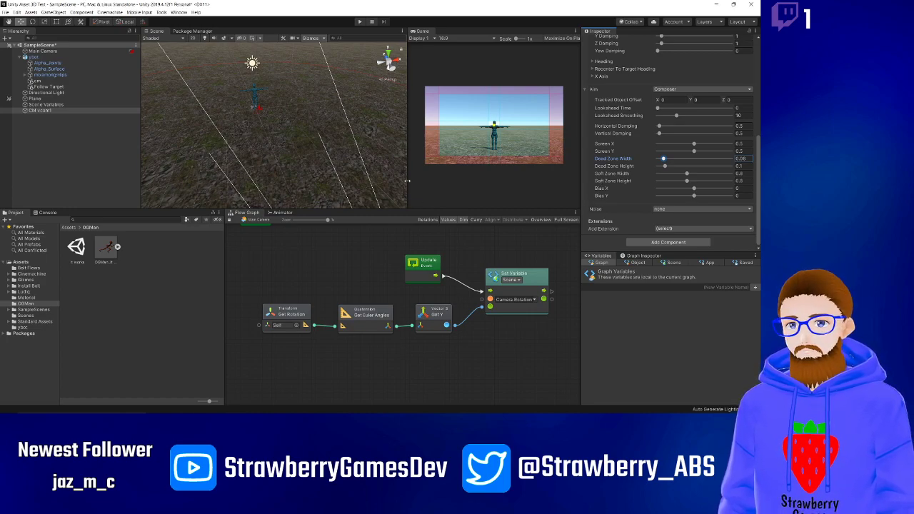
left_click_drag(407, 184, 303, 191)
- Set the virtual camera's Follow Offset to 1.73 on Y and about -7.45 on Z
scroll(628, 166, "up", 5)
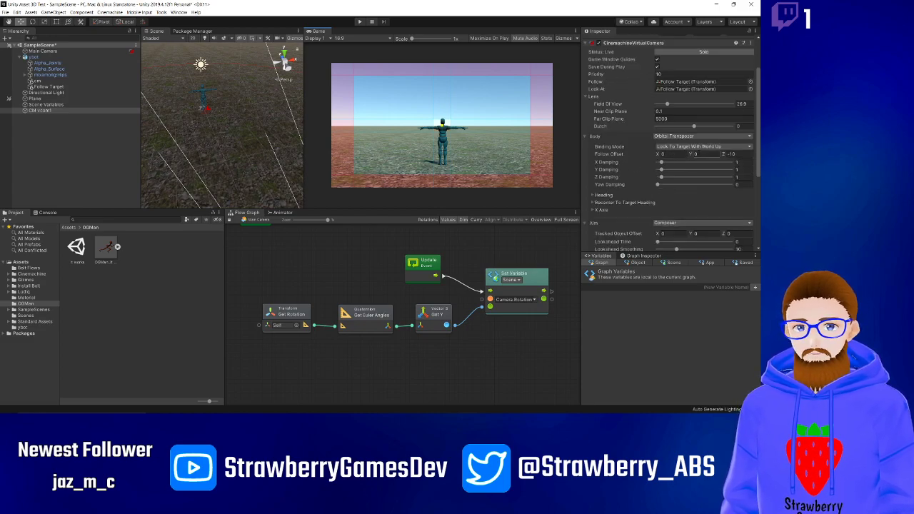
left_click(693, 155)
left_click_drag(692, 155, 658, 156)
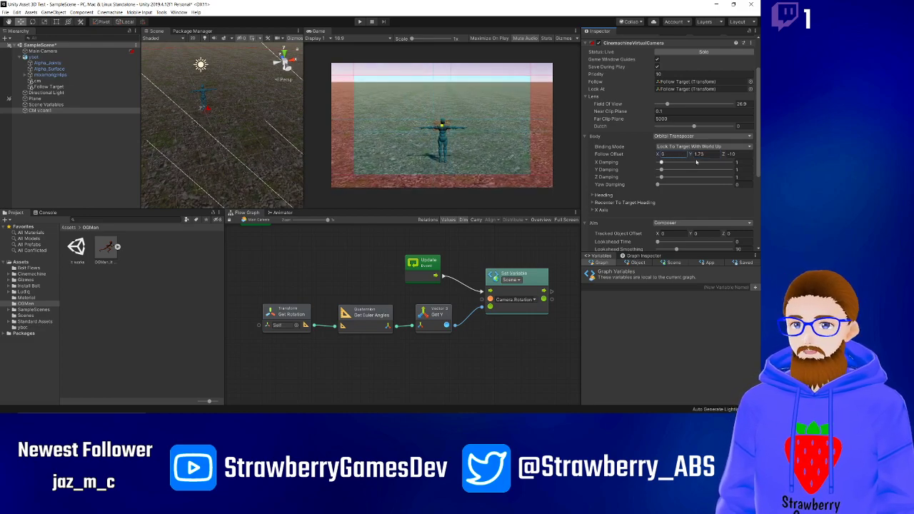
left_click_drag(724, 155, 10, 158)
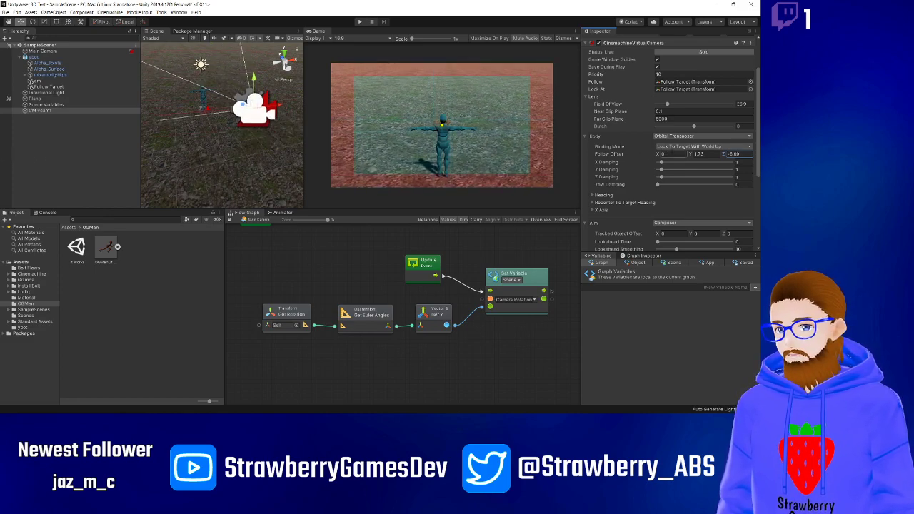
left_click_drag(725, 156, 689, 155)
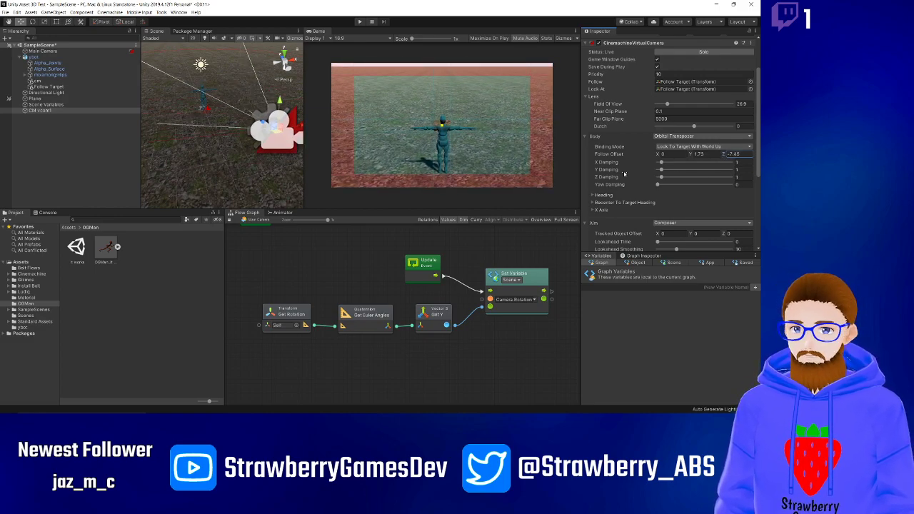
- Try a Screen X of about 0.312 in the Composer settings and undo it
scroll(629, 157, "down", 5)
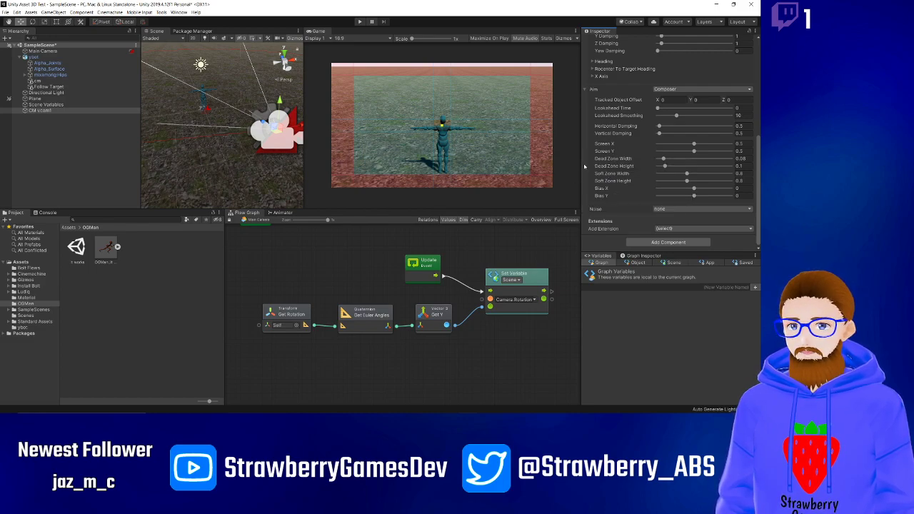
mouse_move(694, 143)
left_mouse_down()
mouse_move(668, 143)
mouse_move(727, 144)
mouse_move(669, 147)
mouse_move(705, 147)
mouse_move(682, 151)
left_mouse_up()
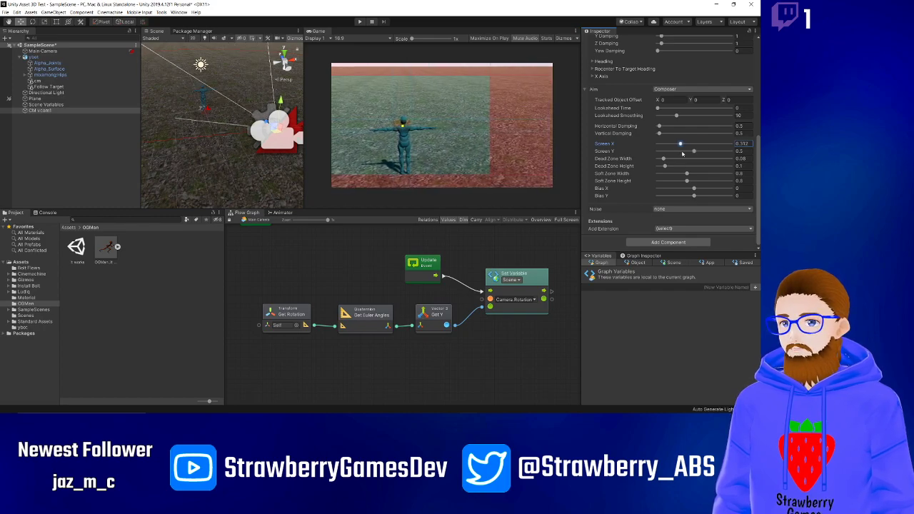
key("ctrl+z")
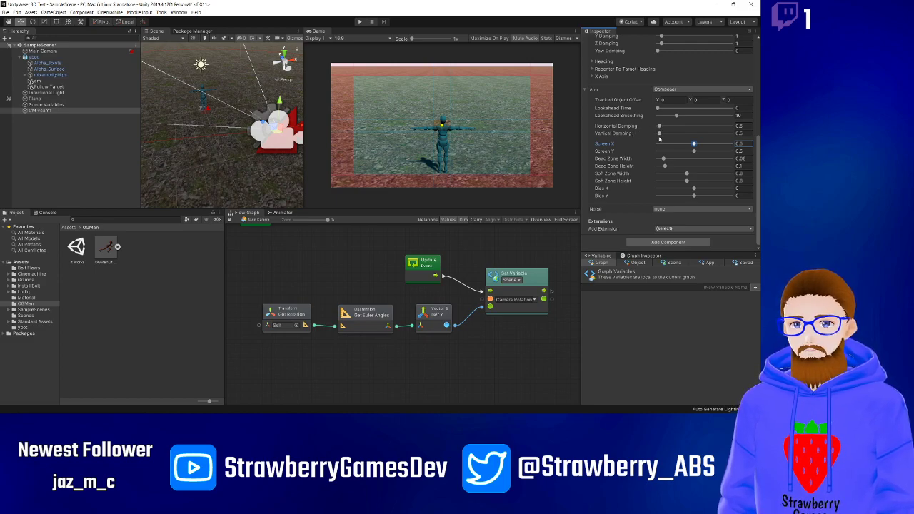
- Try a Lookahead Time of about 0.39 in Play mode while moving the character, and reset it to 0
left_click_drag(658, 109, 687, 110)
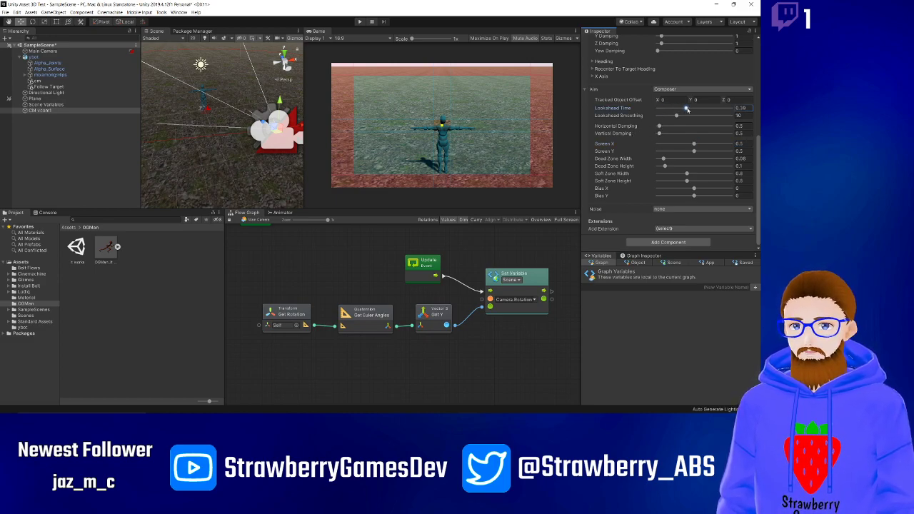
left_click(360, 22)
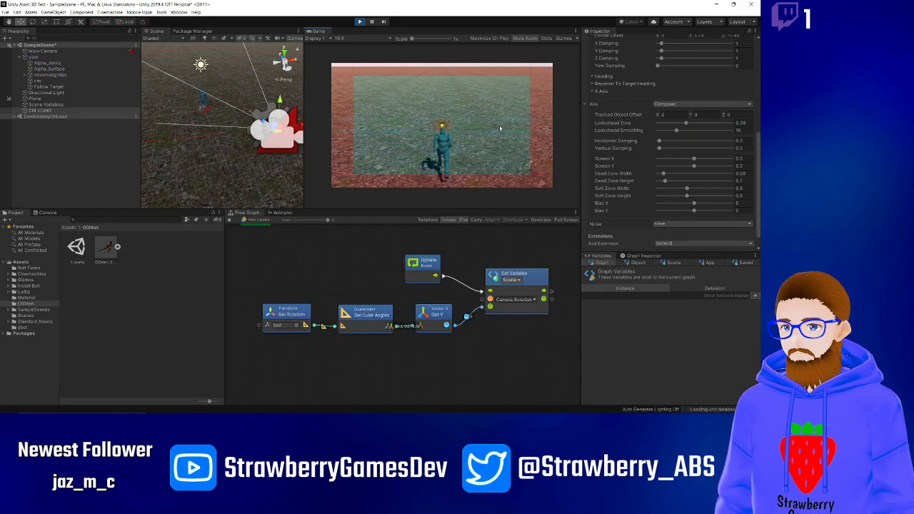
key("w")
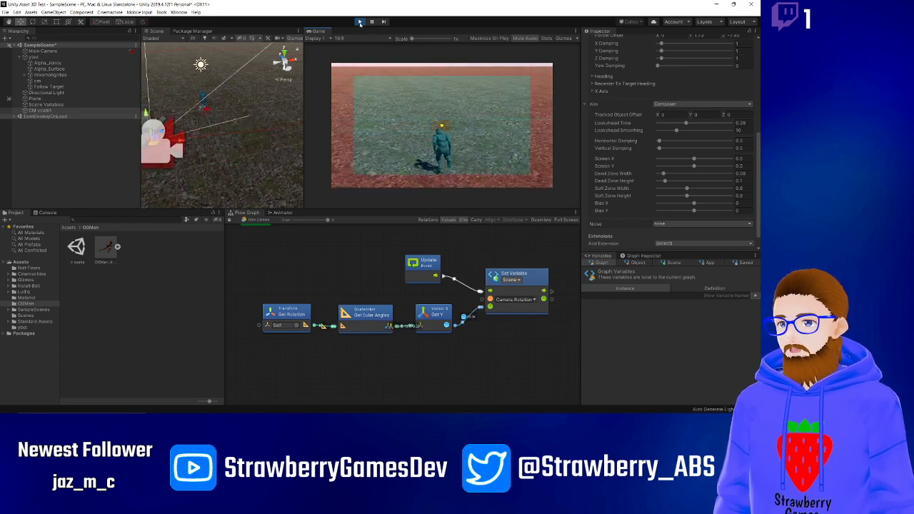
key("ctrl+p")
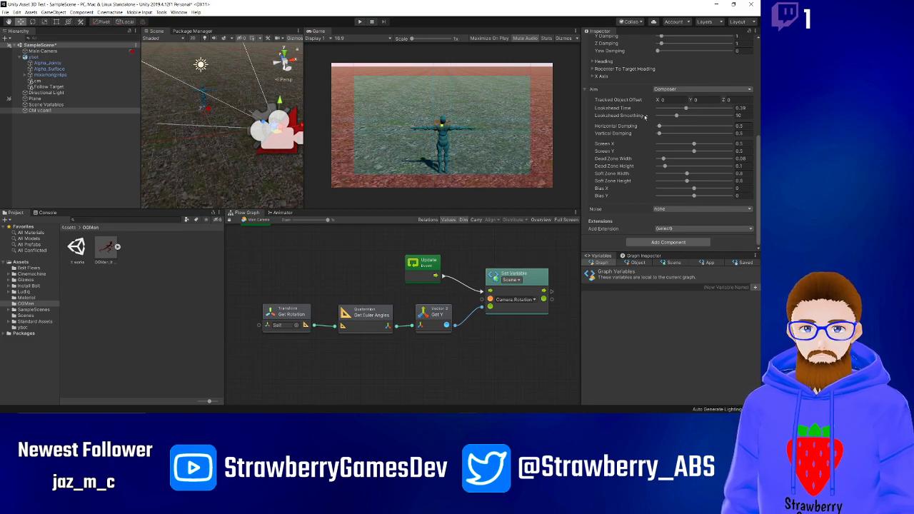
left_click(687, 108)
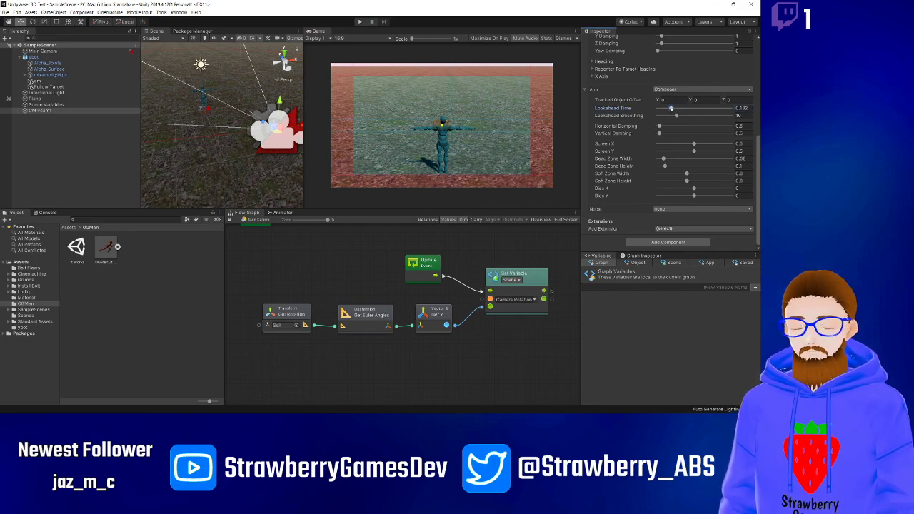
type("0")
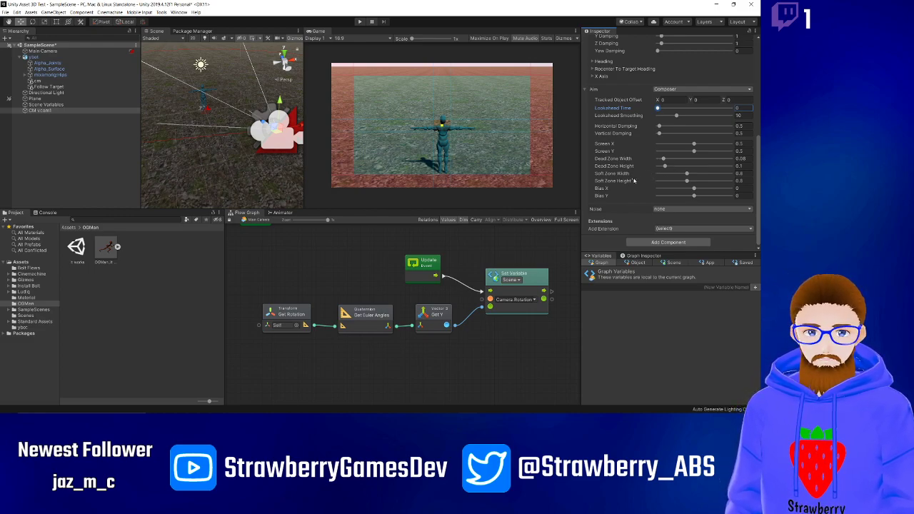
- Set the Composer's Dead Zone Width to 0.42 and Dead Zone Height to about 0.59, and test them in Play mode
left_click_drag(666, 160, 701, 166)
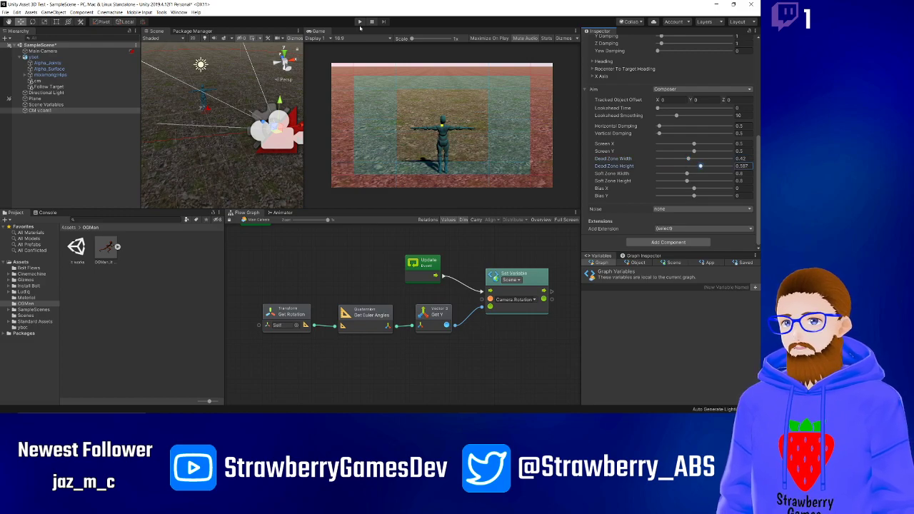
left_click(359, 22)
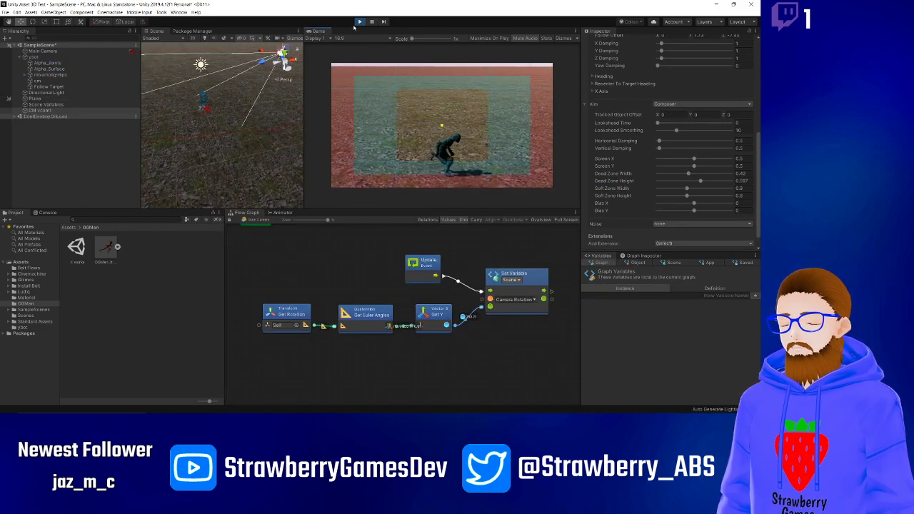
key("ctrl+p")
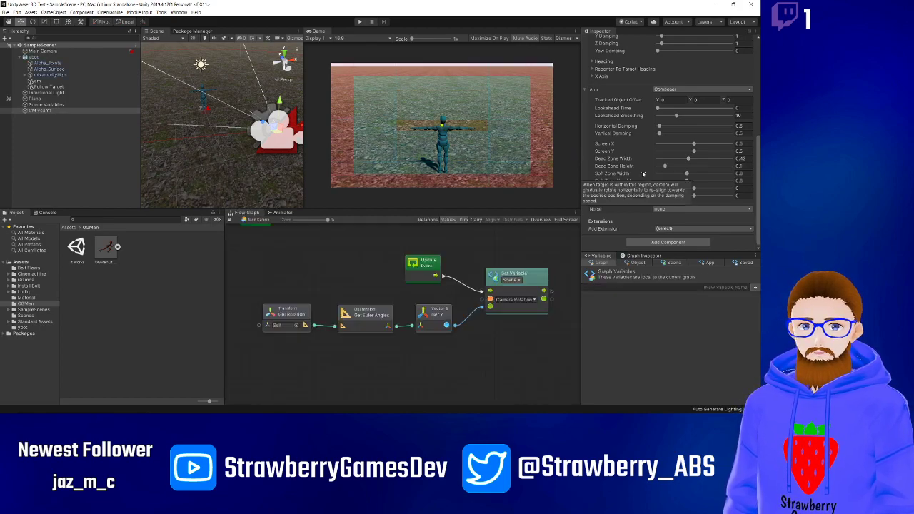
left_click(662, 209)
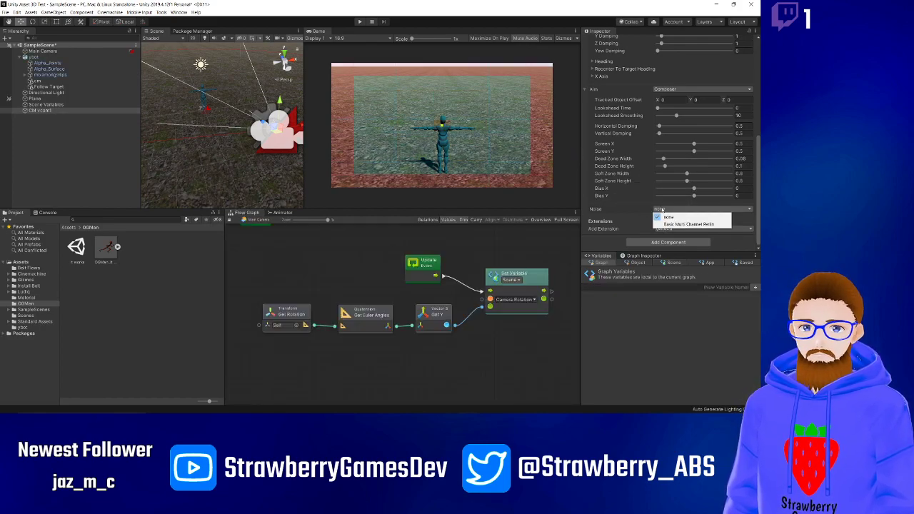
left_click(633, 207)
scroll(630, 217, "up", 5)
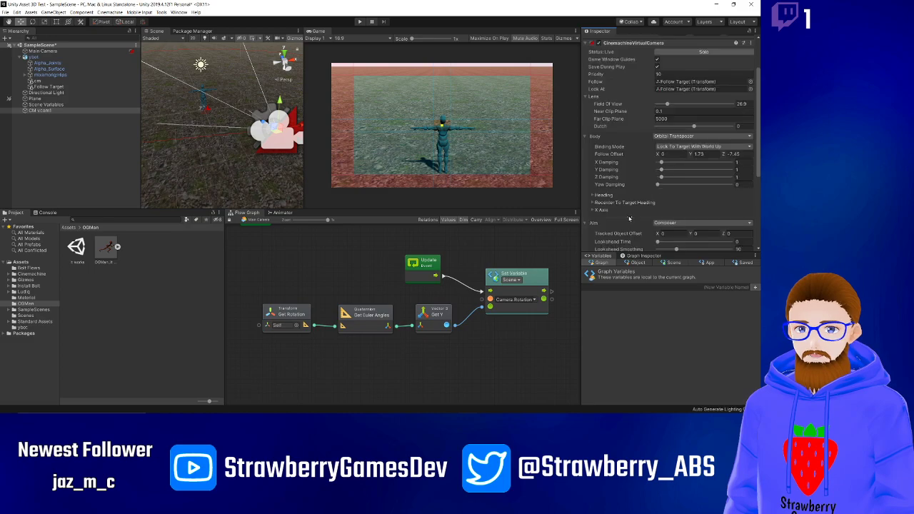
scroll(629, 218, "down", 3)
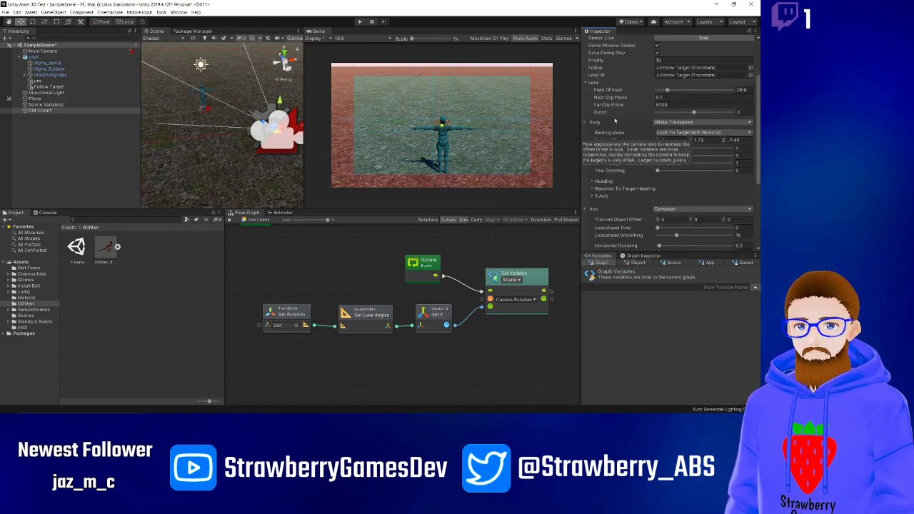
- Set the virtual camera's X Axis Accel Time and Decel Time to 0 and test the camera in Play mode
left_click(593, 197)
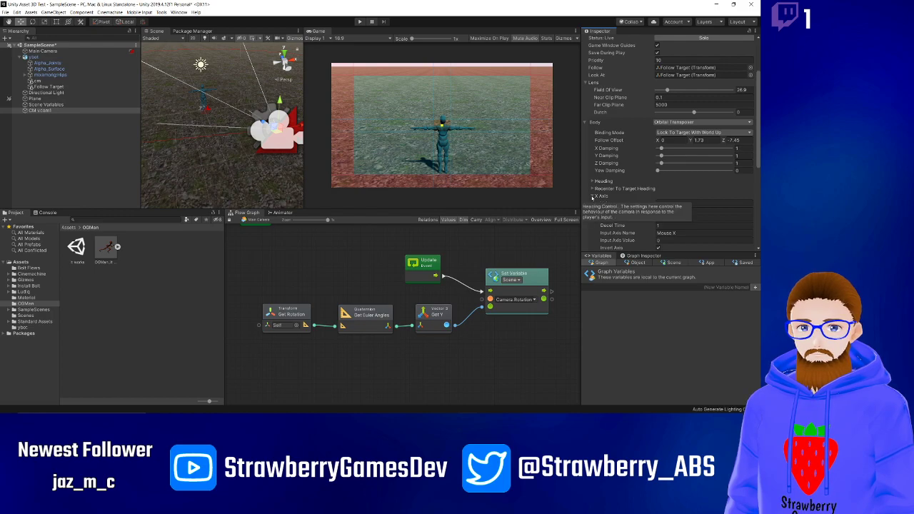
left_click(593, 196)
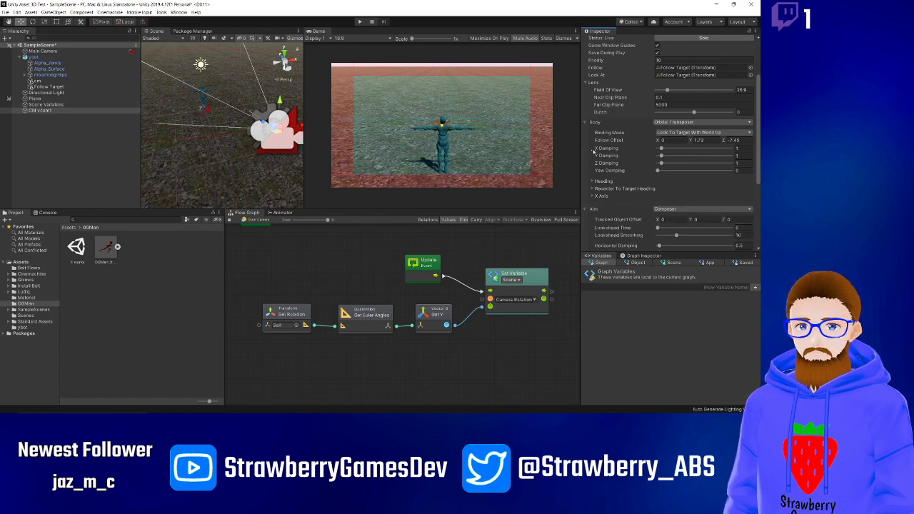
left_click(593, 196)
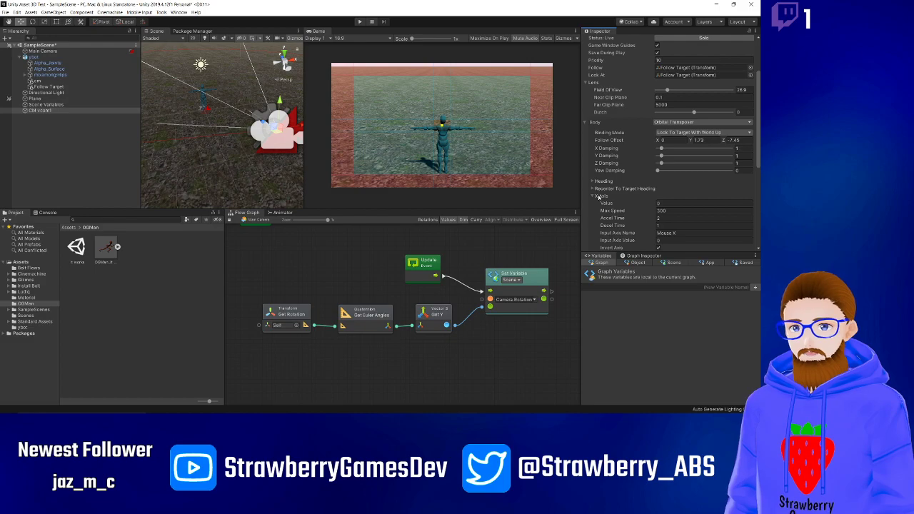
scroll(600, 197, "down", 3)
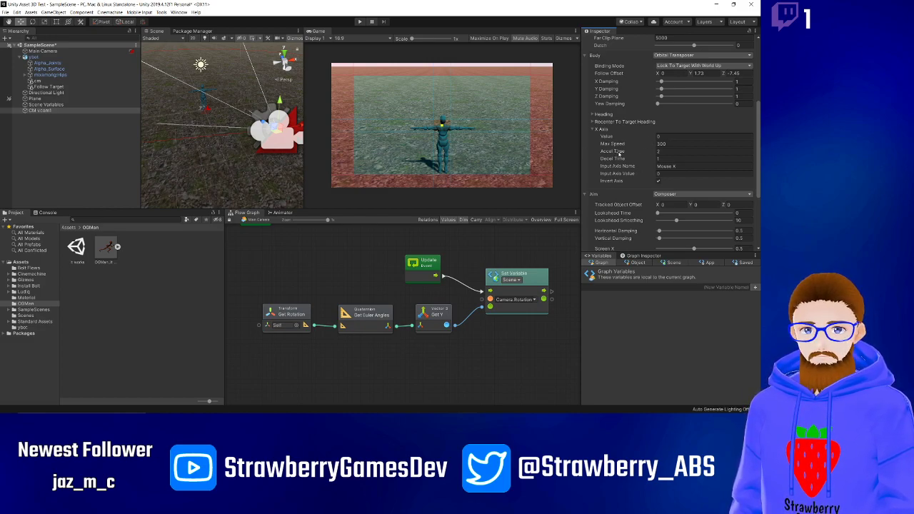
left_click_drag(618, 154, 603, 152)
mouse_move(593, 153)
left_mouse_down()
mouse_move(581, 153)
mouse_move(589, 161)
left_mouse_up()
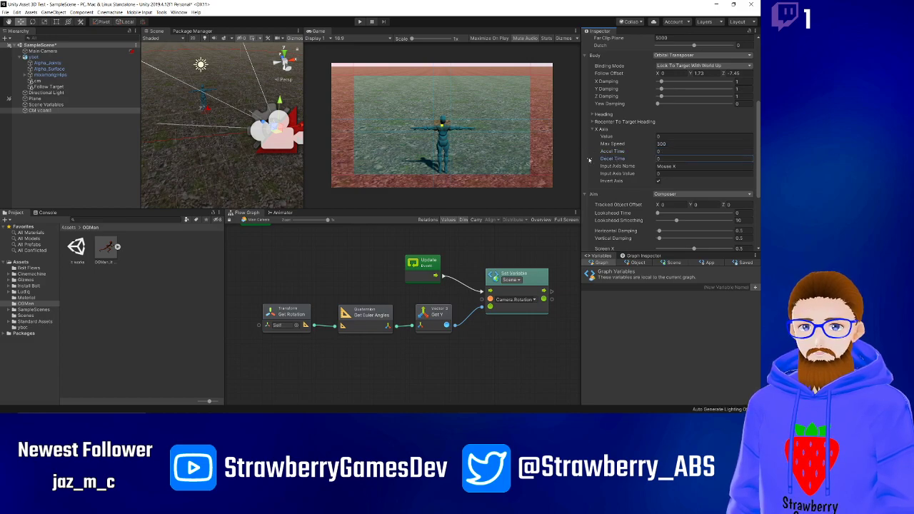
left_click(360, 21)
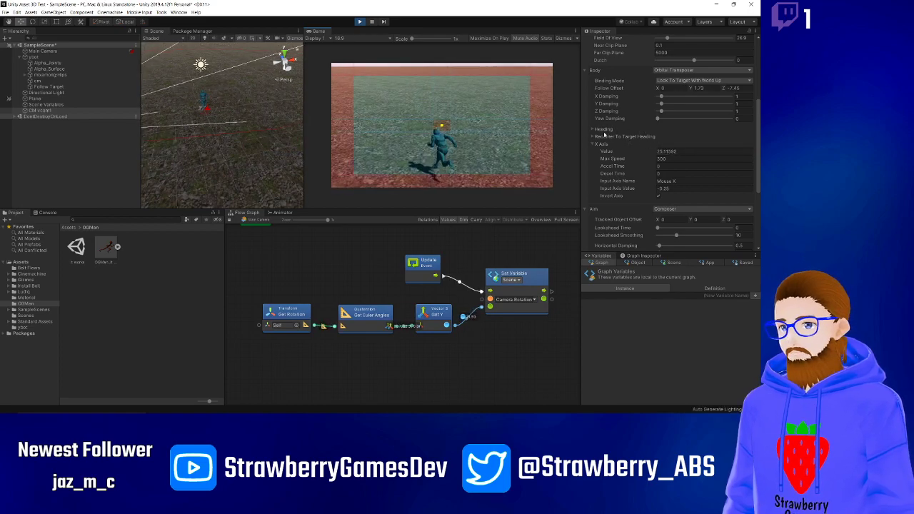
left_click(361, 21)
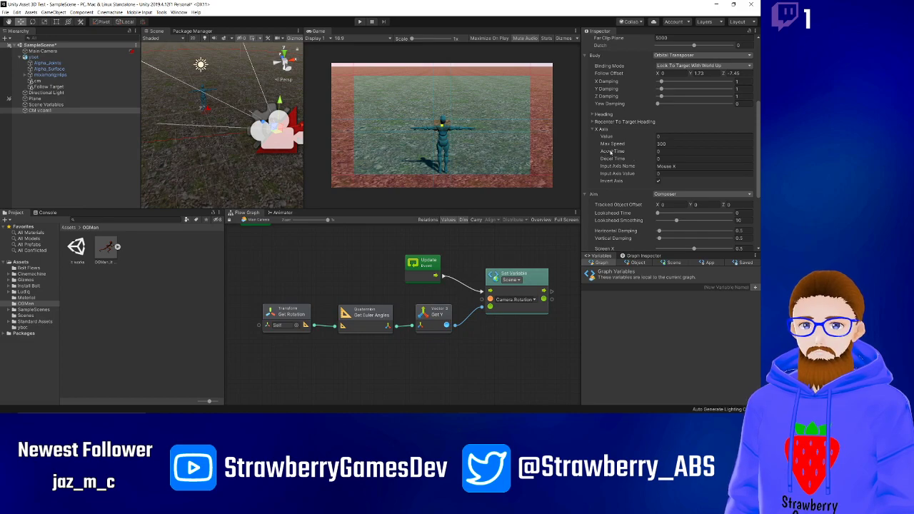
- Set the X Axis Accel and Decel Time to 0.1 and Max Speed to 500, disable Invert Axis, and test in Play mode
left_click(659, 151)
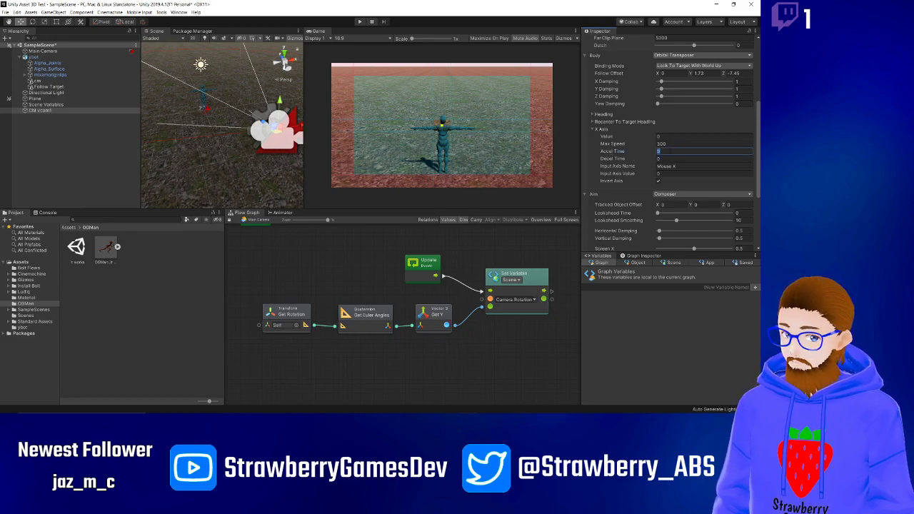
key("Tab")
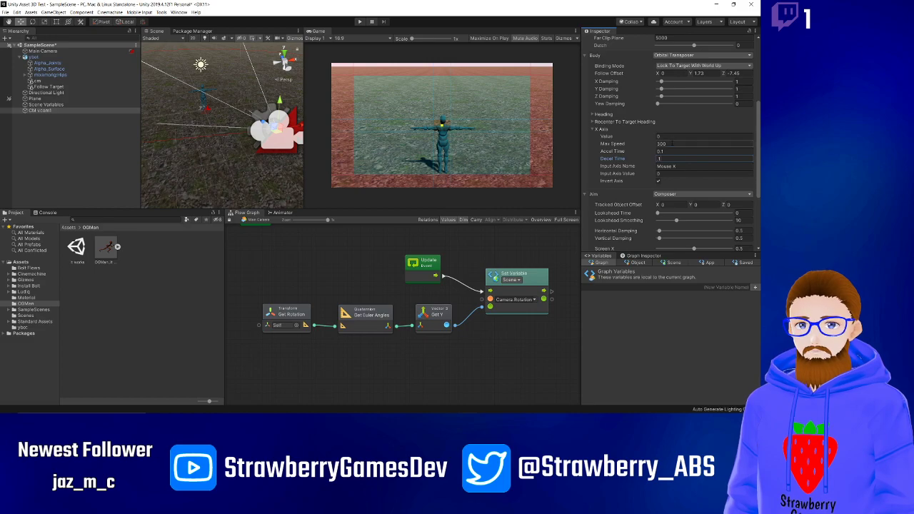
left_click(671, 143)
type("50")
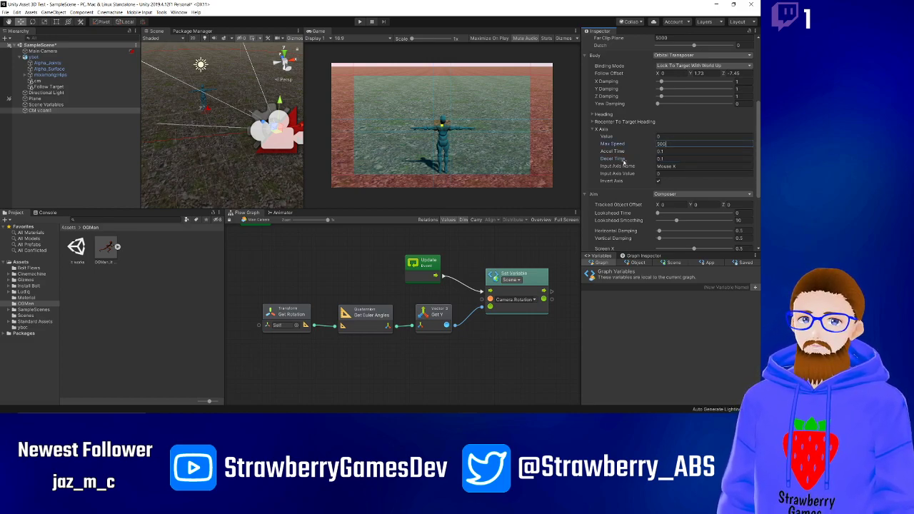
left_click(658, 181)
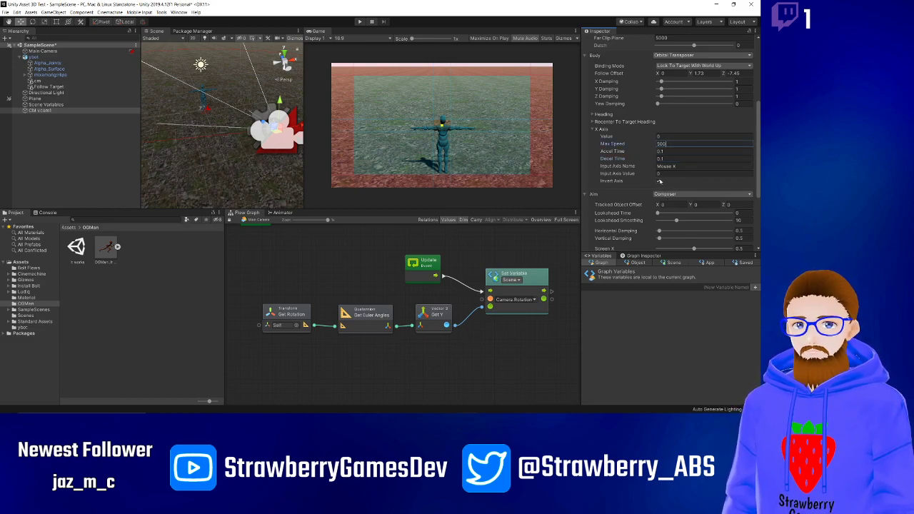
left_click(360, 22)
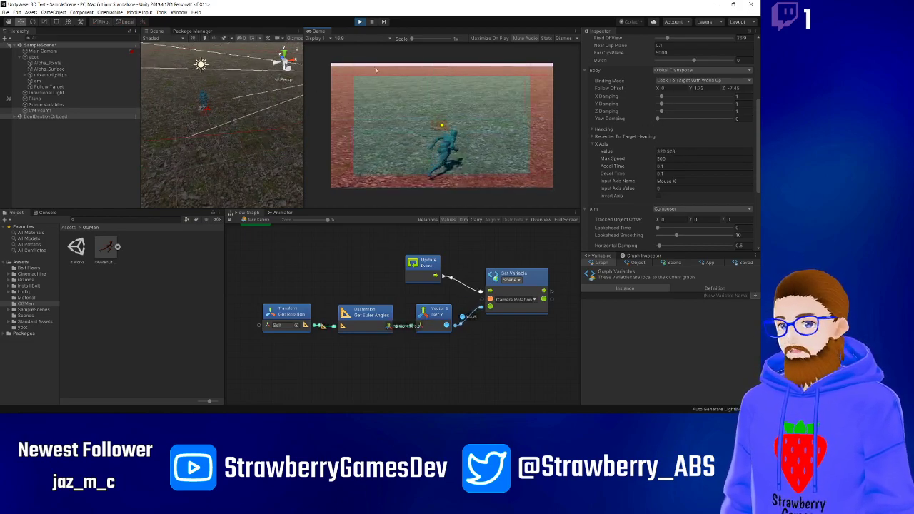
left_click(360, 21)
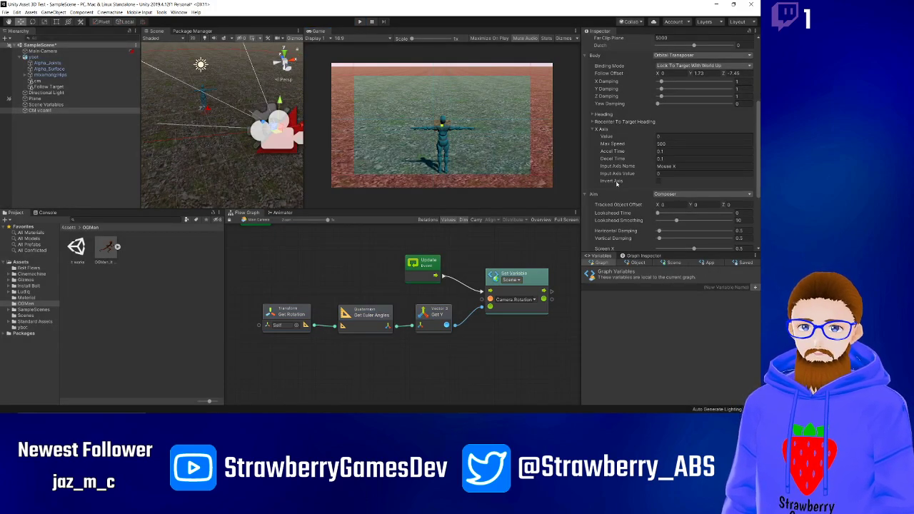
- Review the virtual camera's settings and the available Body modes
scroll(617, 183, "down", 4)
scroll(614, 182, "up", 5)
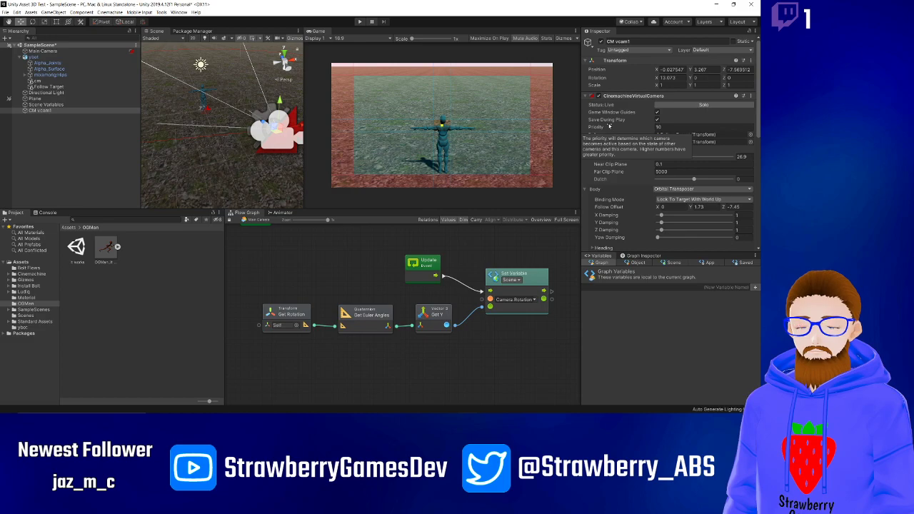
scroll(584, 187, "down", 3)
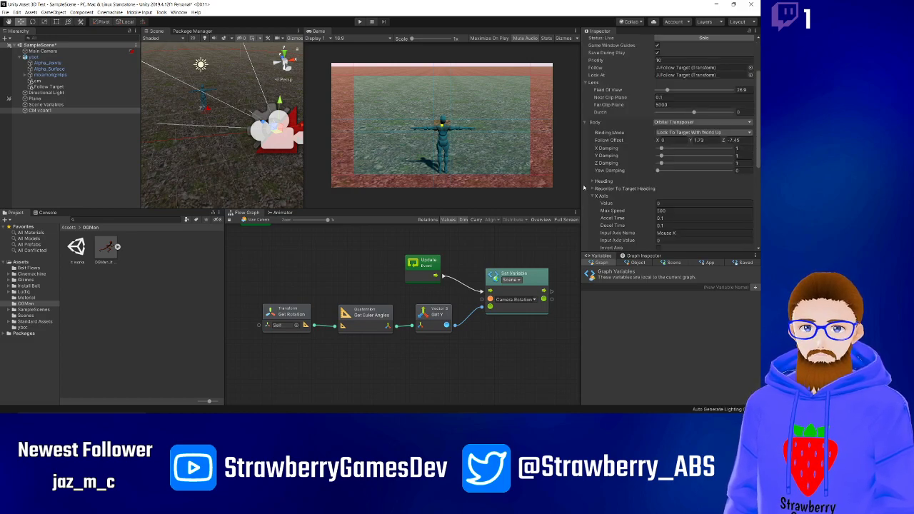
left_click(687, 122)
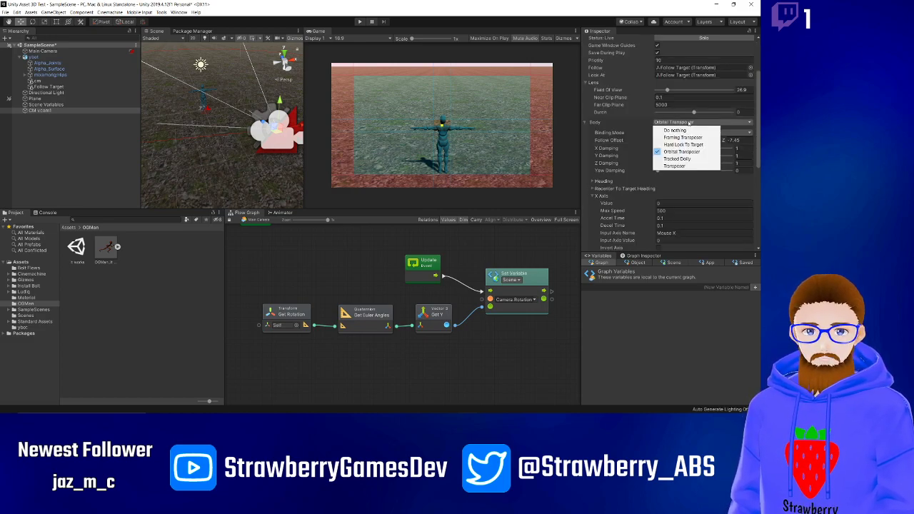
left_click(690, 123)
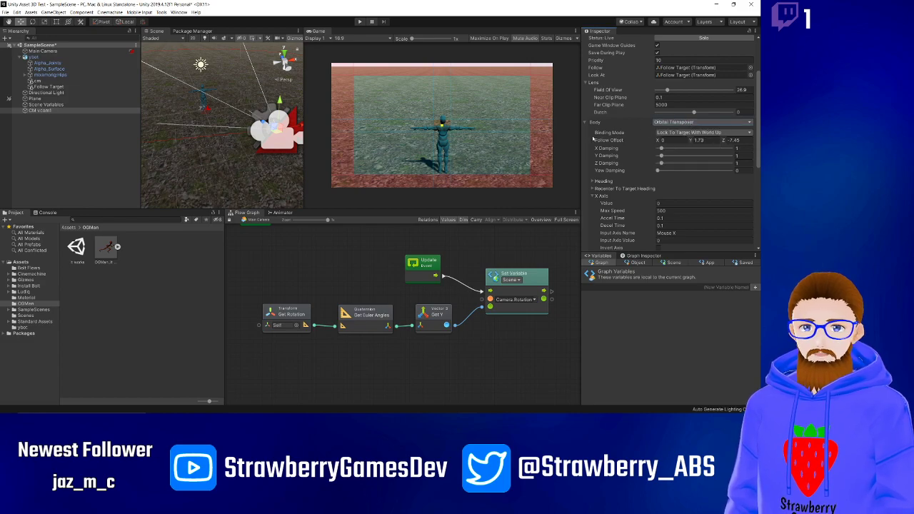
scroll(592, 138, "down", 6)
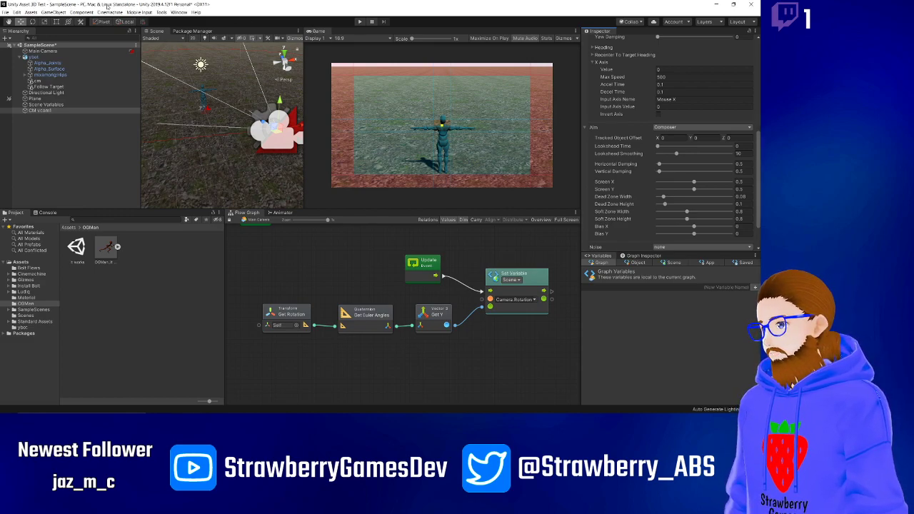
left_click(118, 13)
left_click(126, 20)
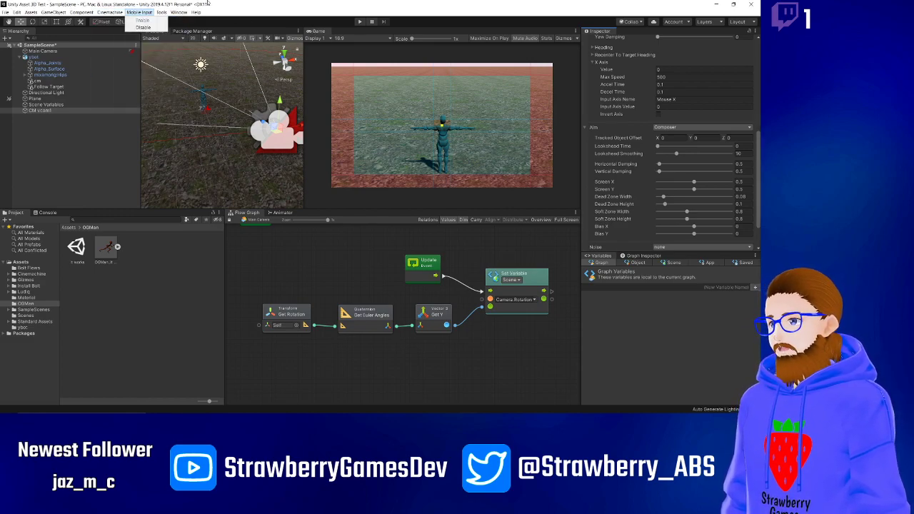
- Delete the CM vcam1 virtual camera from the scene
left_click(12, 142)
left_click(32, 111)
key("Delete")
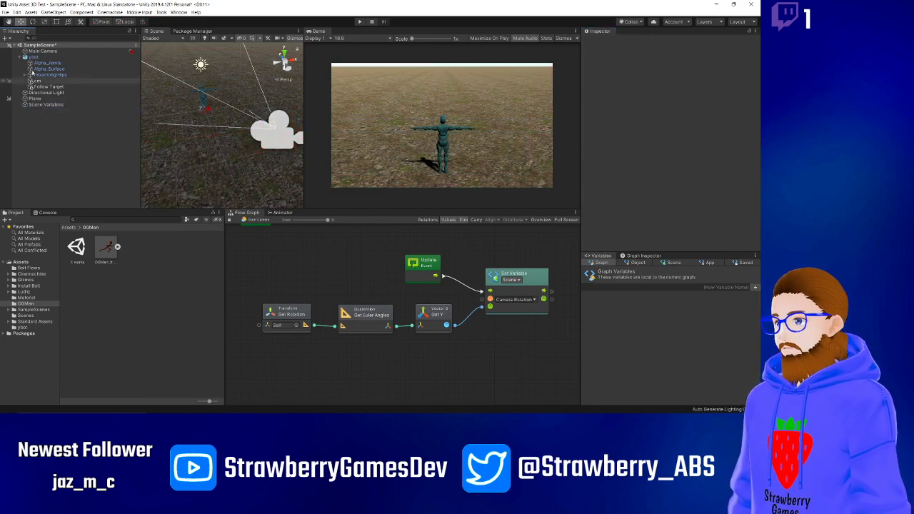
- Create a Cinemachine FreeLook camera and assign Follow Target as both its Follow and Look At target
left_click(111, 12)
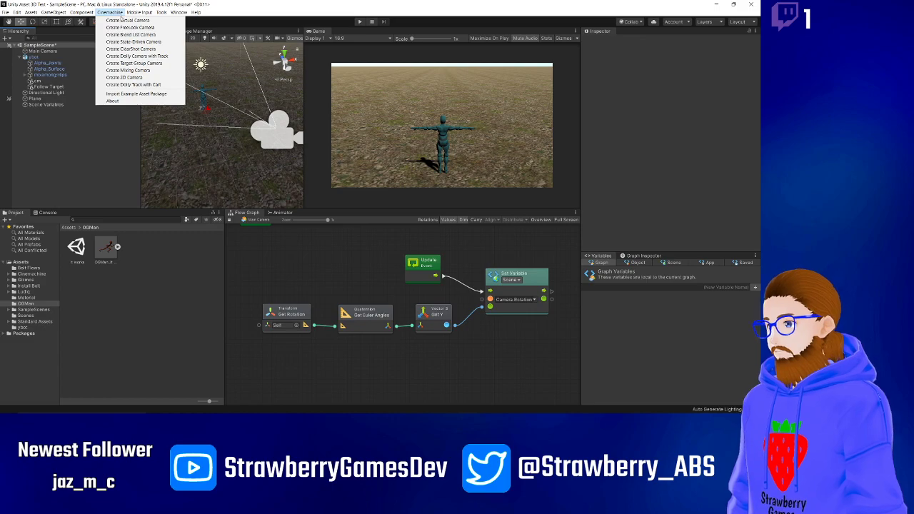
left_click(125, 27)
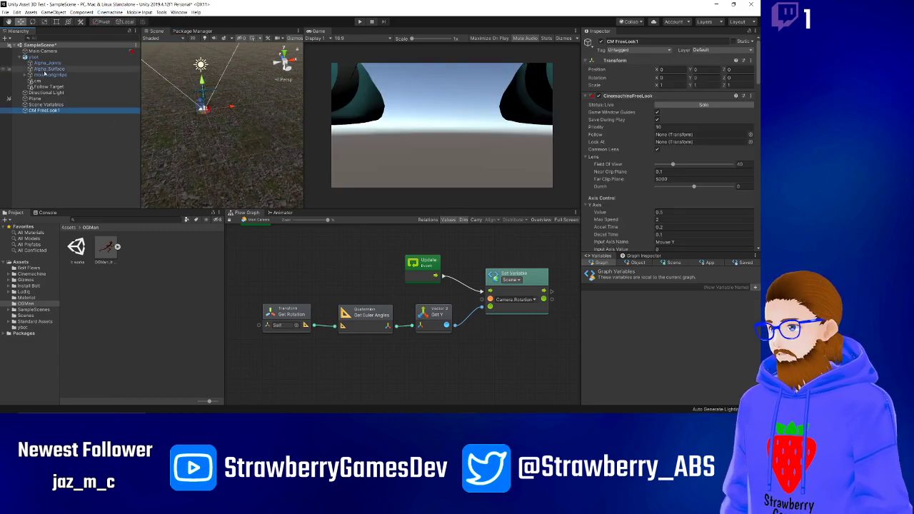
left_click_drag(39, 87, 675, 134)
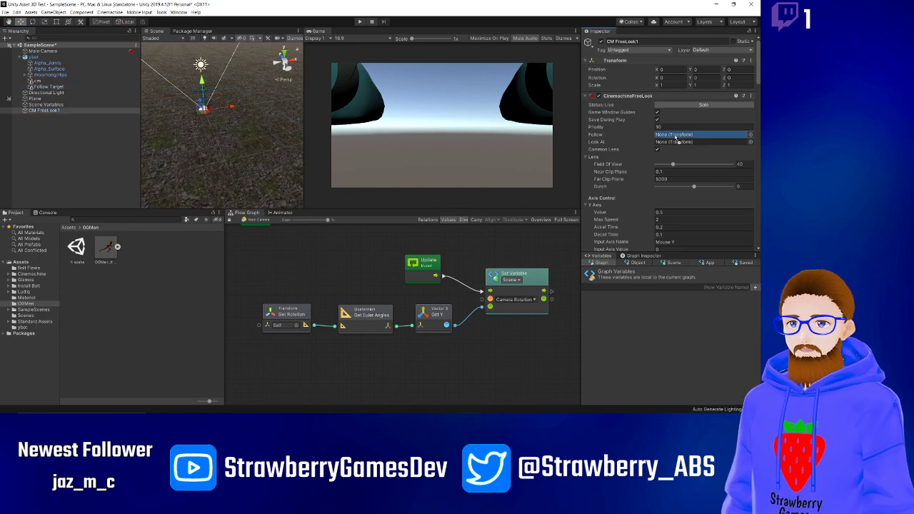
left_click_drag(50, 87, 678, 142)
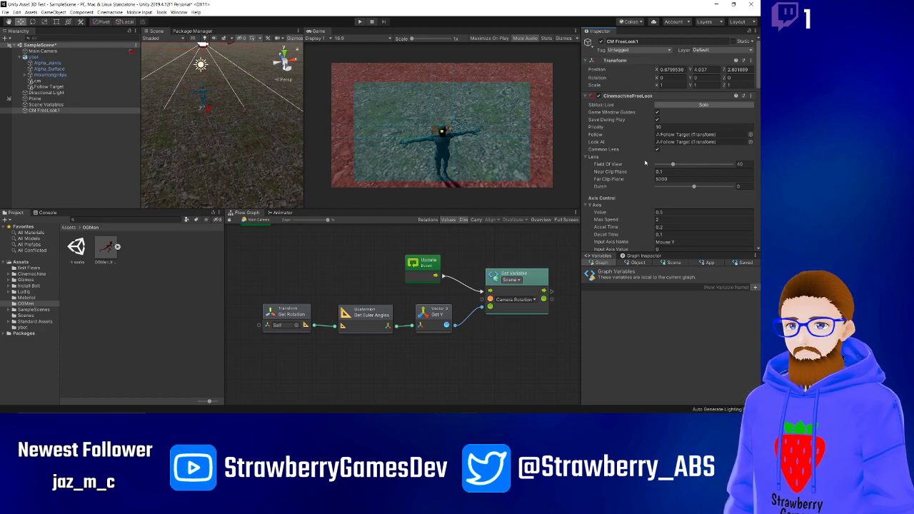
- Examine the FreeLook camera's Axis Control, Orbits, TopRig and MiddleRig settings
scroll(636, 166, "down", 3)
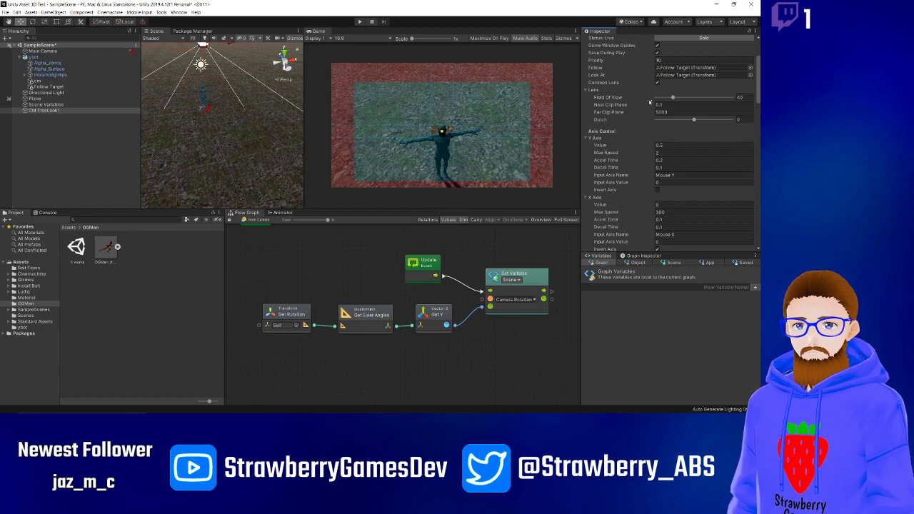
scroll(638, 153, "down", 6)
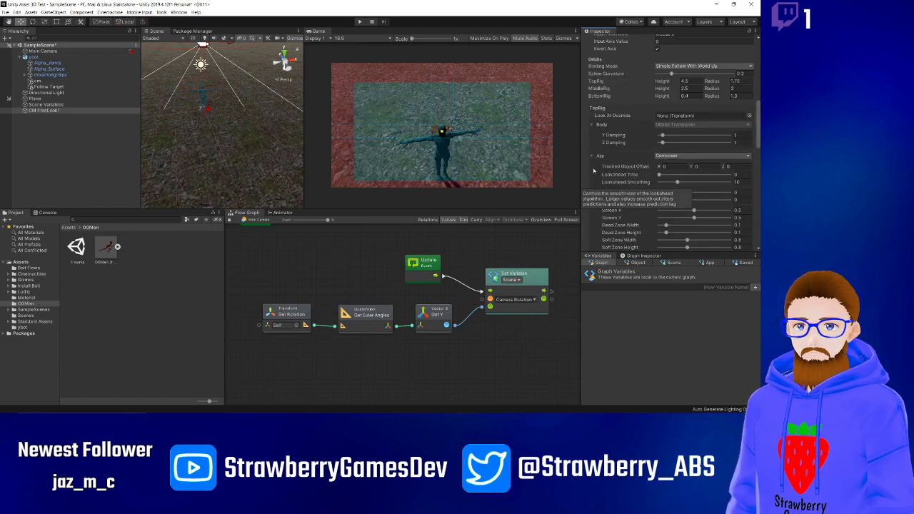
scroll(584, 130, "down", 3)
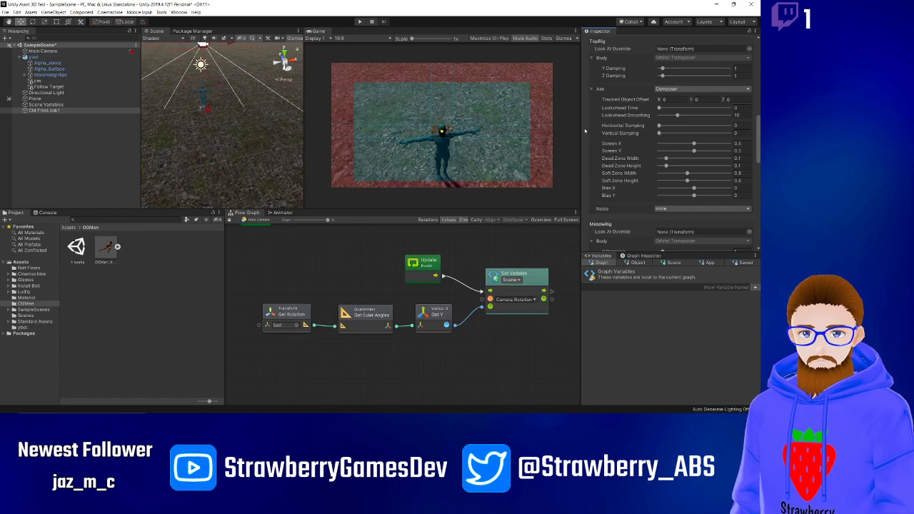
scroll(584, 130, "up", 6)
scroll(584, 130, "up", 3)
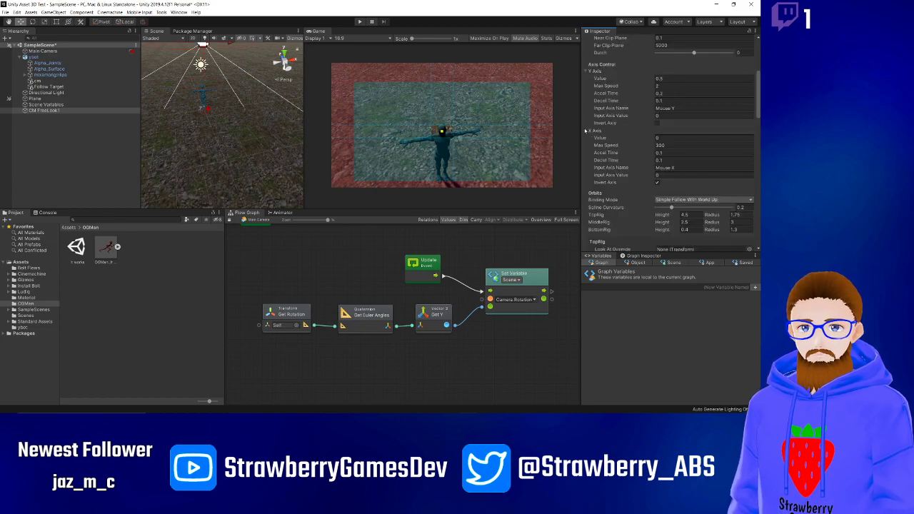
scroll(585, 131, "up", 3)
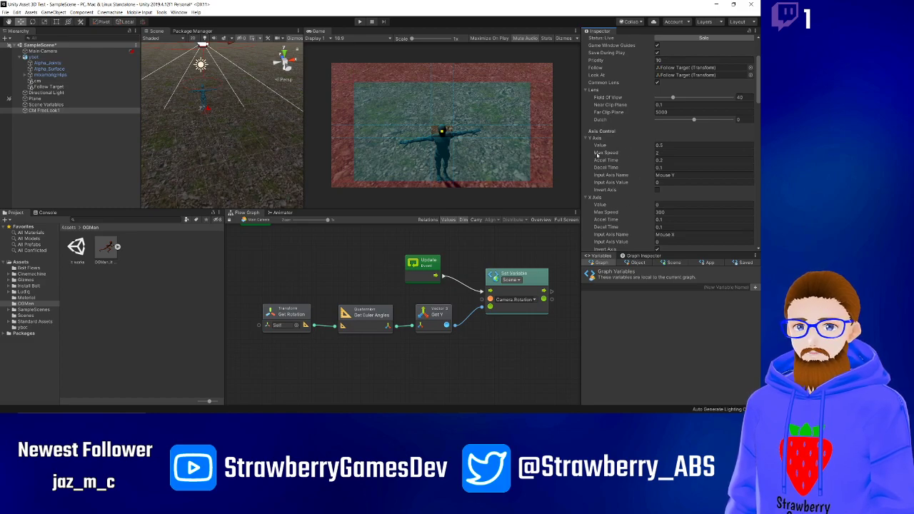
scroll(594, 132, "down", 9)
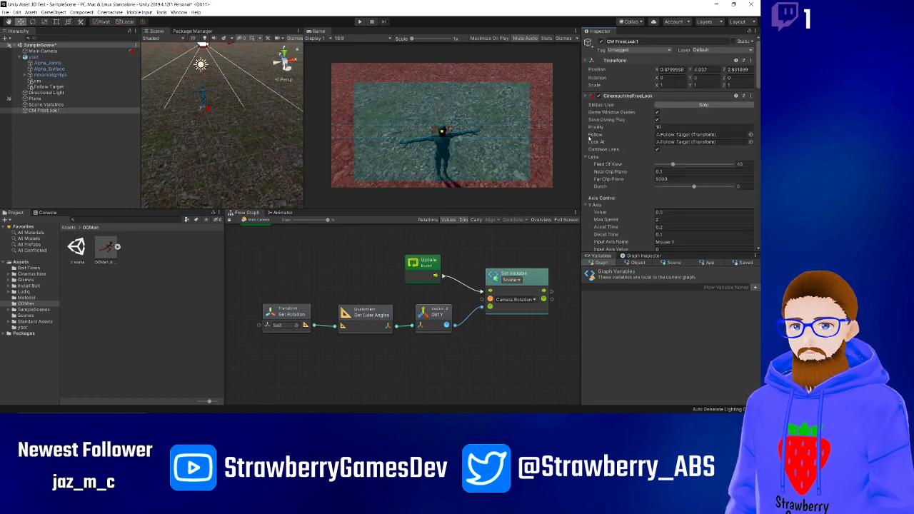
scroll(589, 138, "down", 9)
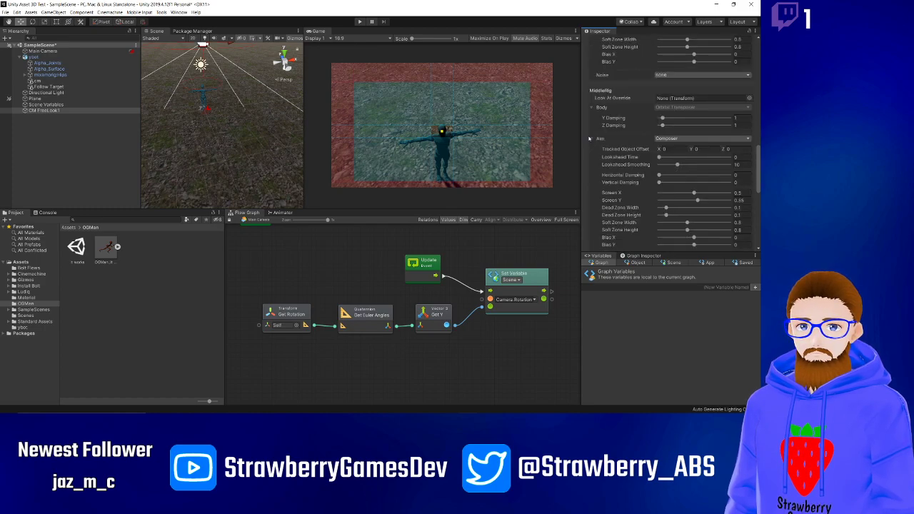
scroll(589, 138, "up", 9)
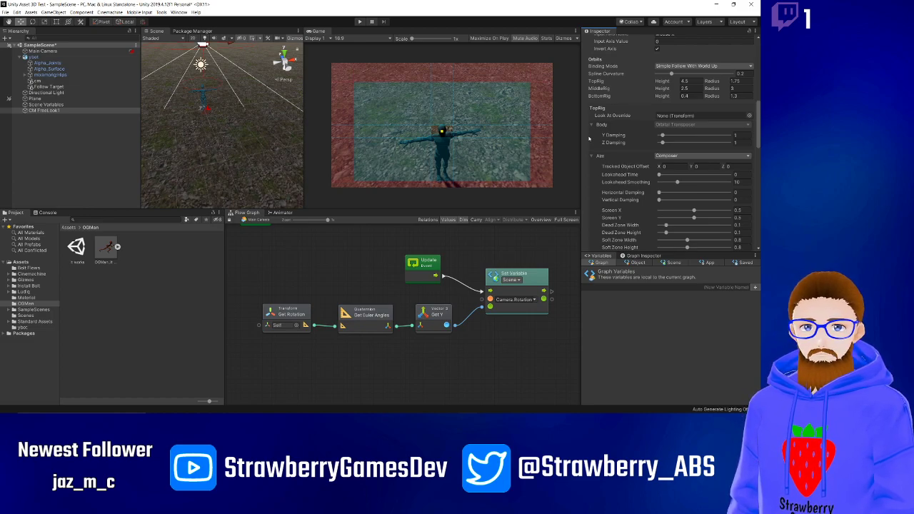
- Examine the FreeLook camera's Orbits binding mode and its MiddleRig and BottomRig settings
scroll(589, 139, "up", 3)
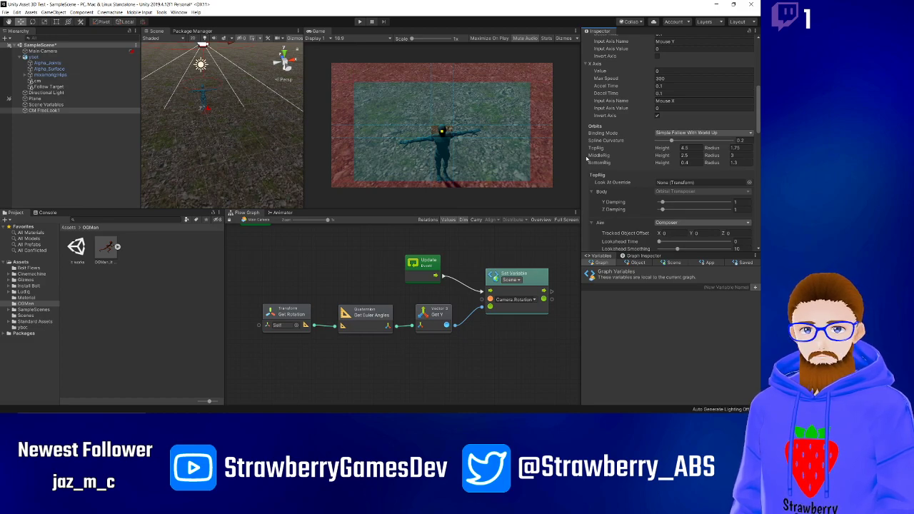
left_click(667, 133)
left_click(623, 146)
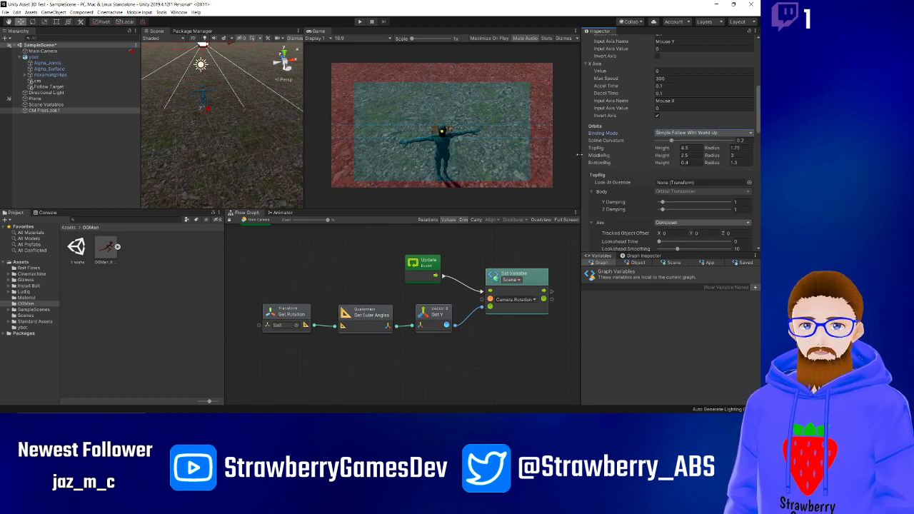
scroll(584, 155, "down", 10)
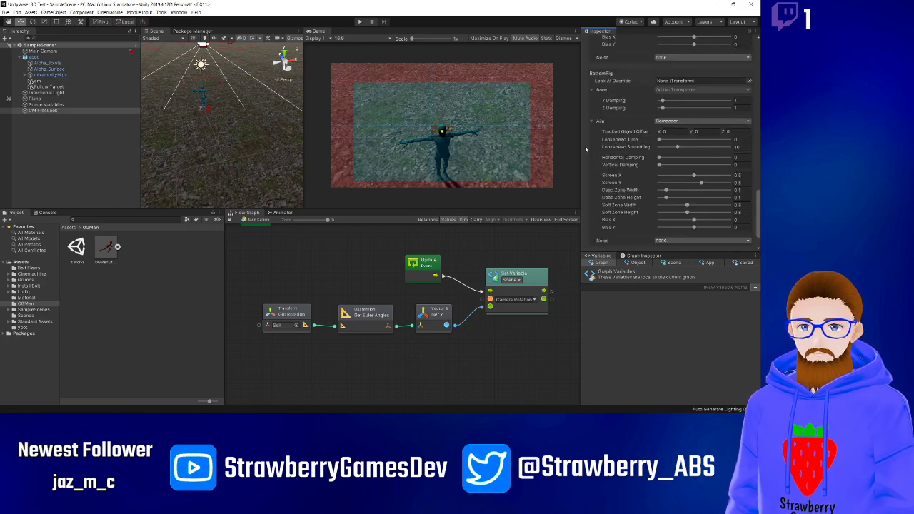
scroll(586, 149, "down", 1)
scroll(607, 164, "up", 4)
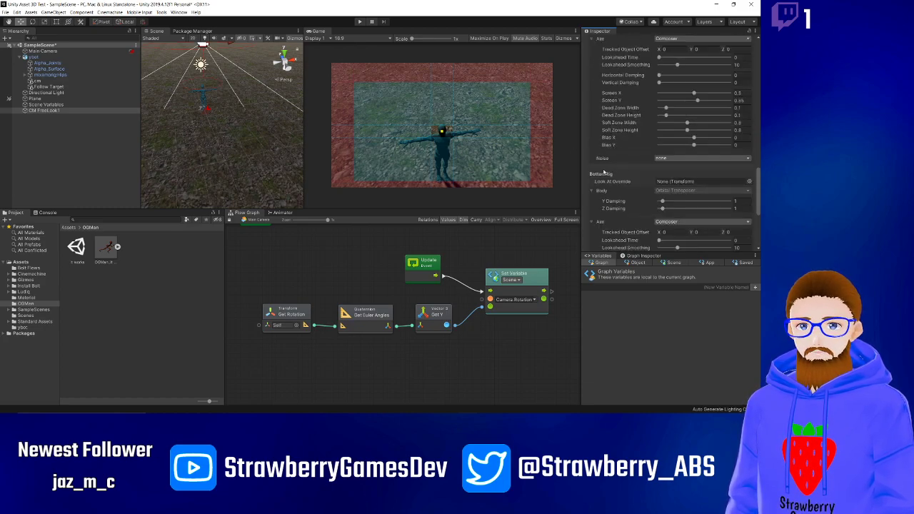
scroll(603, 172, "up", 12)
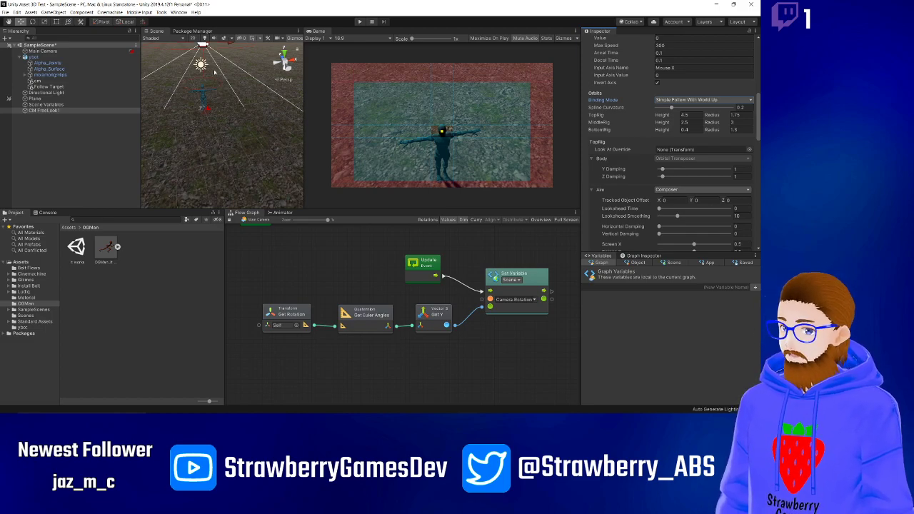
- Frame the FreeLook camera in the Scene view and inspect its placement relative to the character from several angles
key("f")
scroll(239, 134, "up", 8)
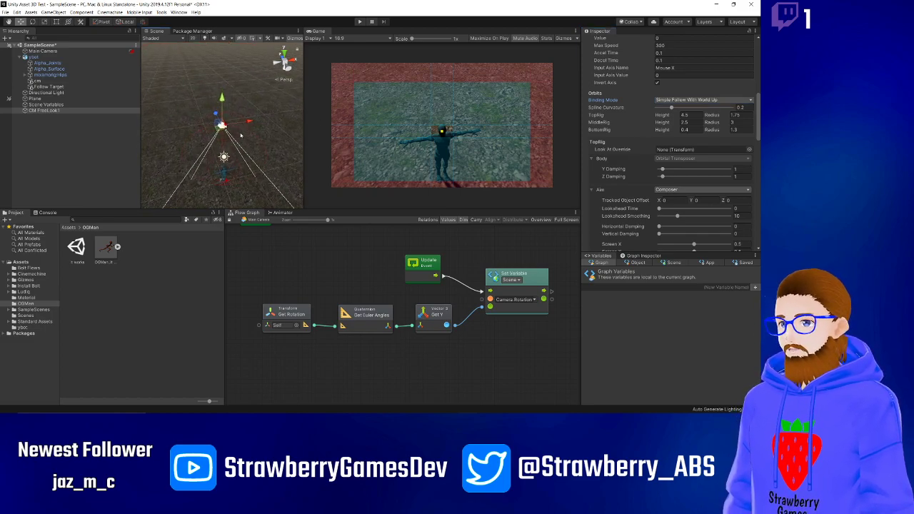
left_click_drag(207, 151, 176, 112, "alt")
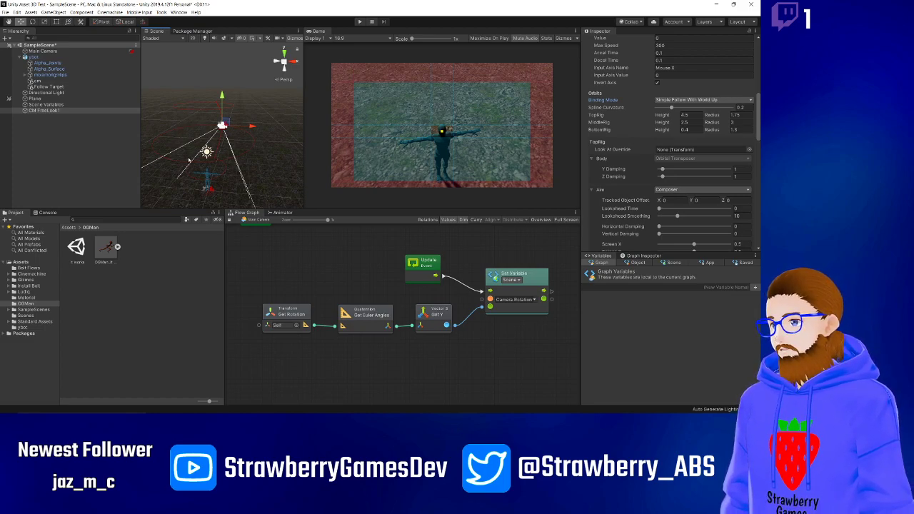
left_click_drag(193, 153, 517, 148, "alt")
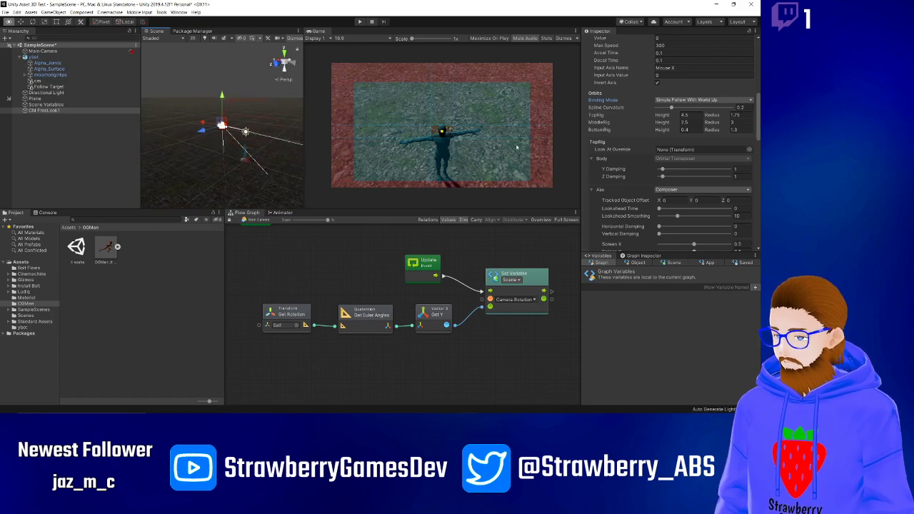
left_click_drag(228, 136, 236, 152, "alt")
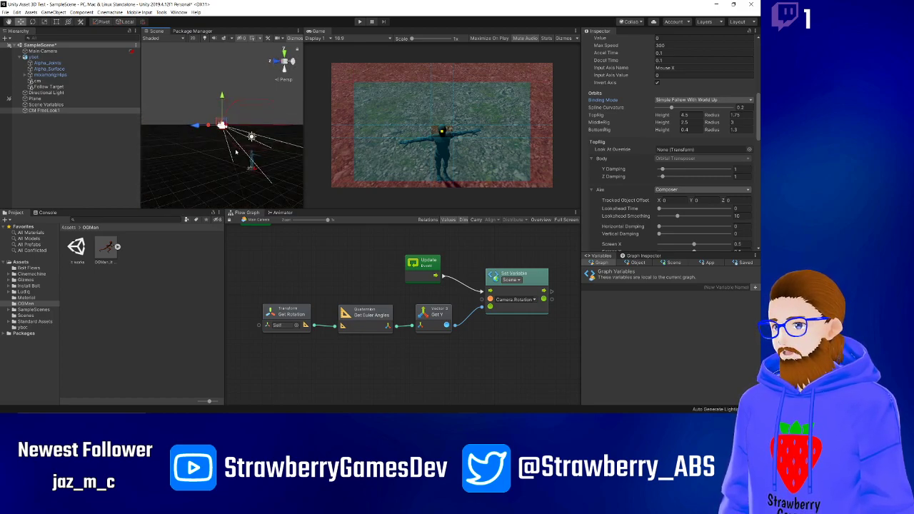
scroll(250, 151, "up", 5)
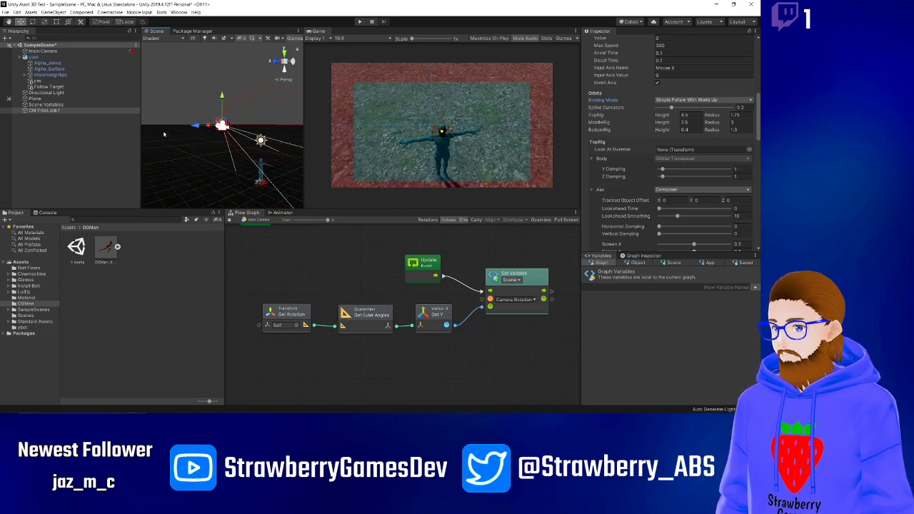
left_click_drag(258, 81, 202, 145, "alt")
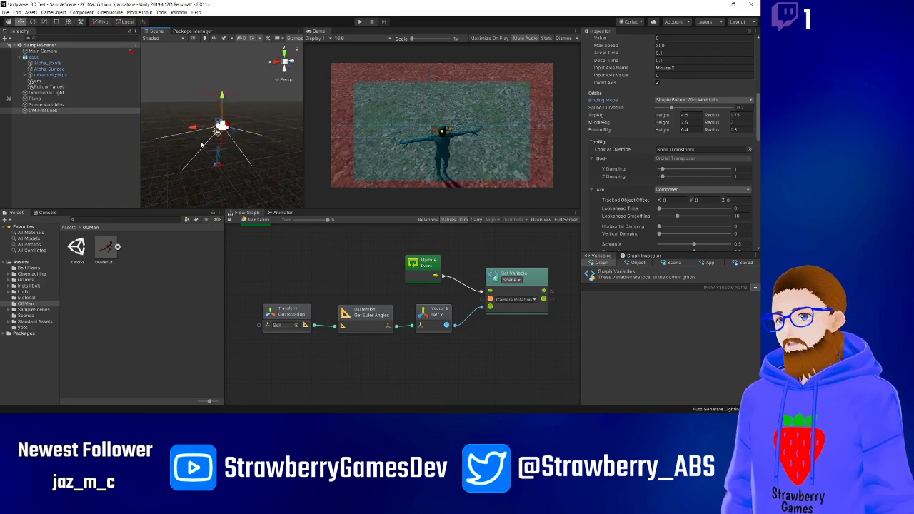
left_click_drag(194, 127, 200, 69, "alt")
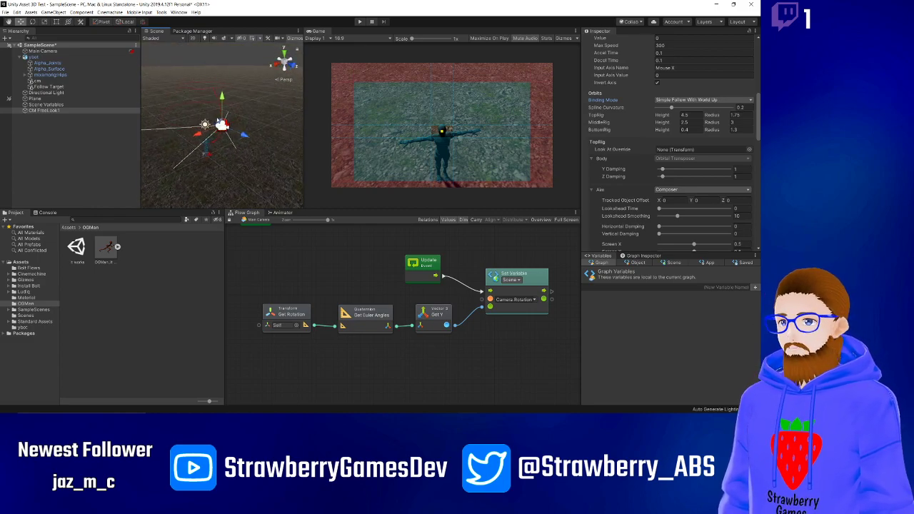
left_click_drag(212, 91, 204, 162, "alt")
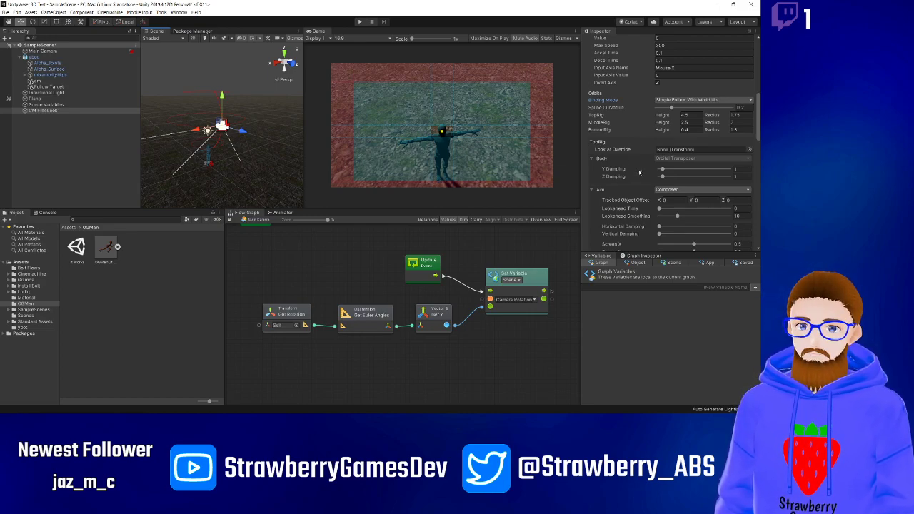
- Try different X and Y Tracked Object Offset values in the BottomRig's Aim settings, and return both to 0
scroll(639, 172, "down", 8)
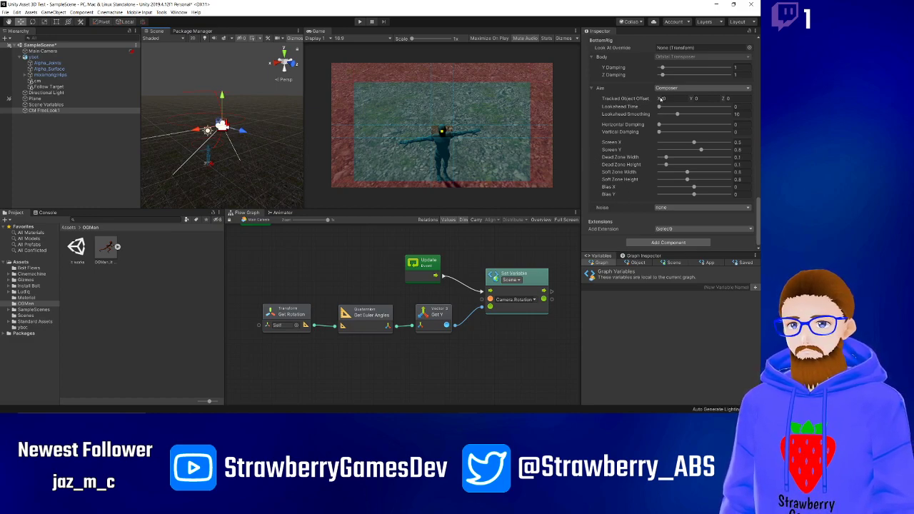
left_click_drag(661, 98, 613, 99)
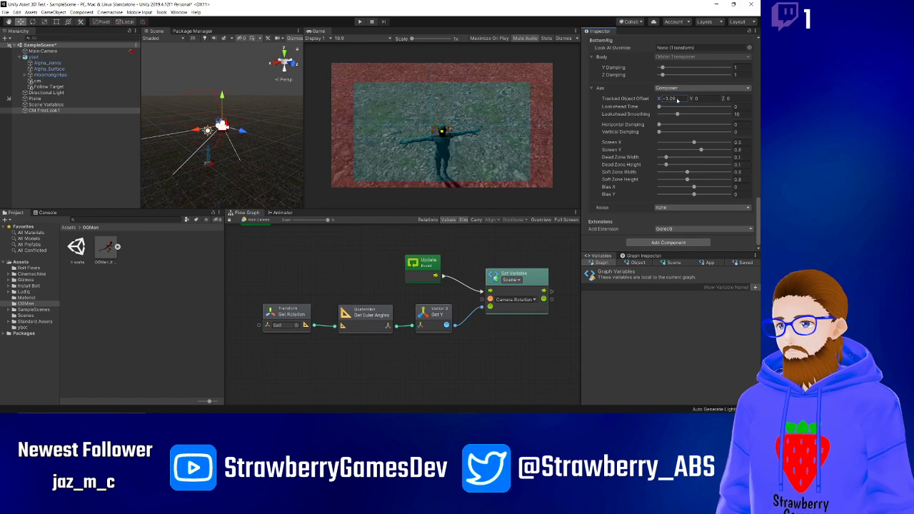
type("0")
key("Return")
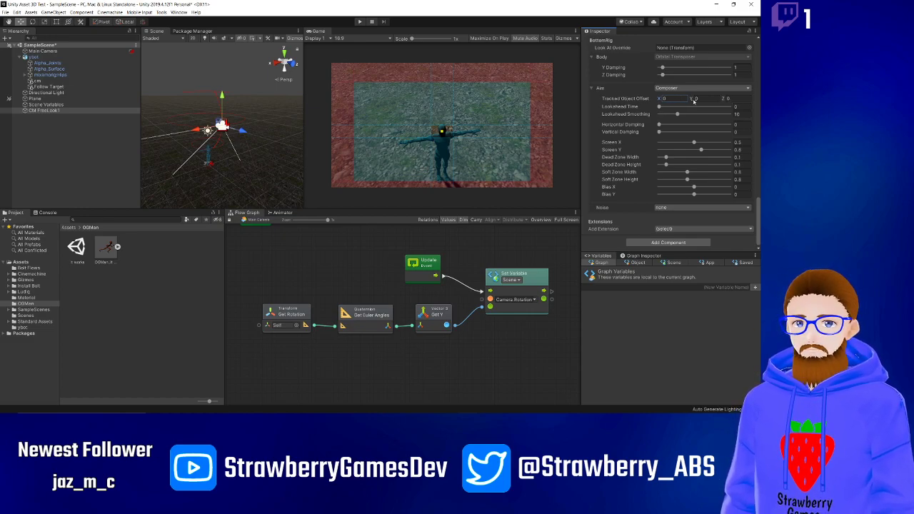
left_click_drag(693, 101, 40, 103)
left_click_drag(709, 99, 172, 112)
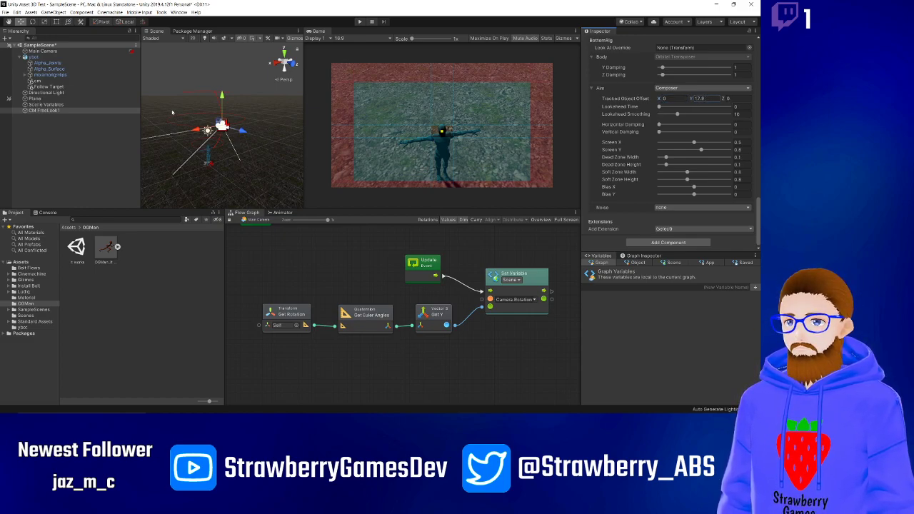
scroll(637, 123, "up", 2)
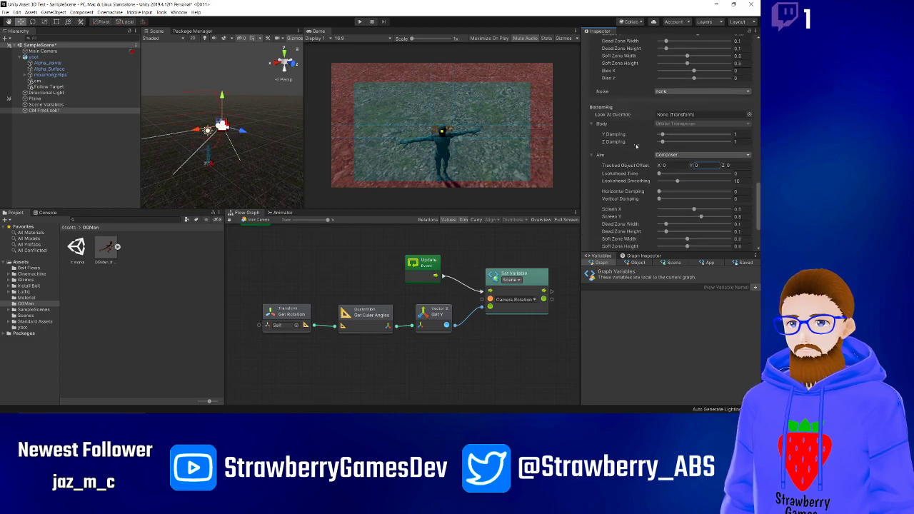
- Try adjusting the BottomRig's damping, Bias X and Dead Zone Width, and revert the changes
mouse_move(662, 134)
left_mouse_down()
mouse_move(703, 141)
mouse_move(664, 142)
left_mouse_up()
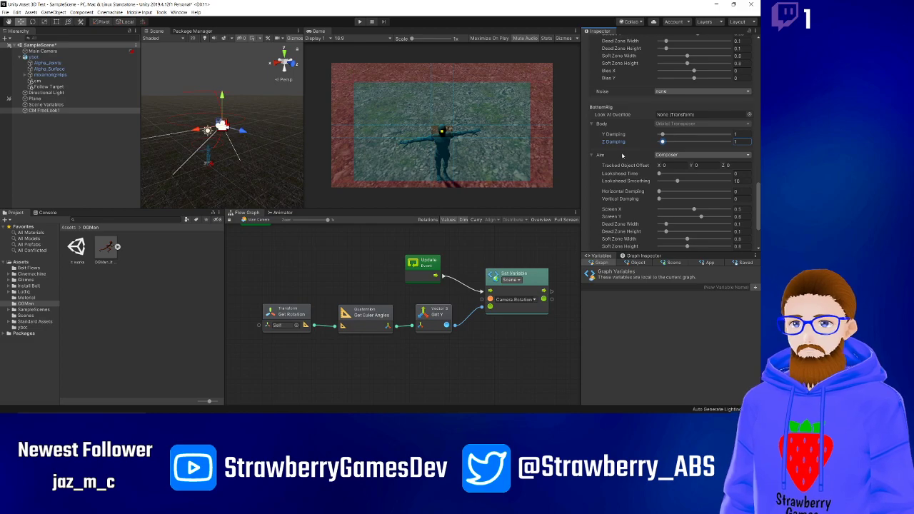
scroll(622, 155, "down", 2)
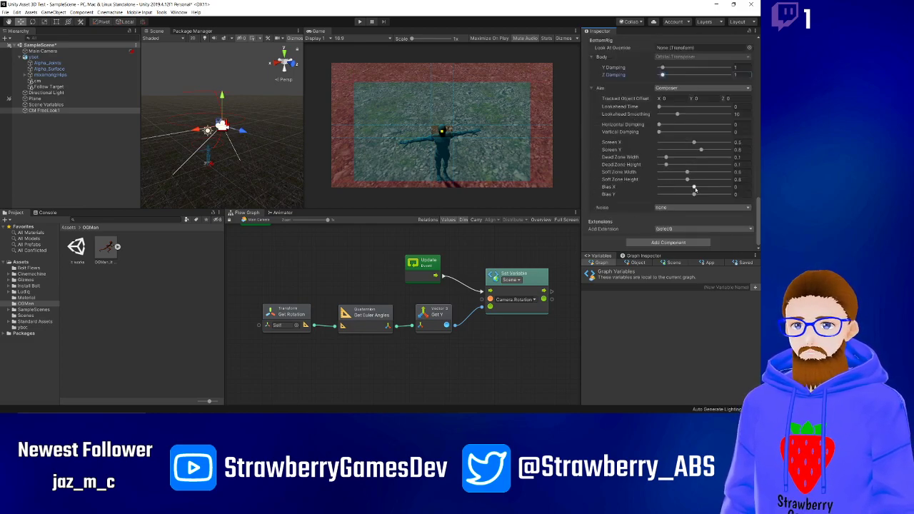
left_click_drag(693, 187, 678, 189)
key("ctrl+z")
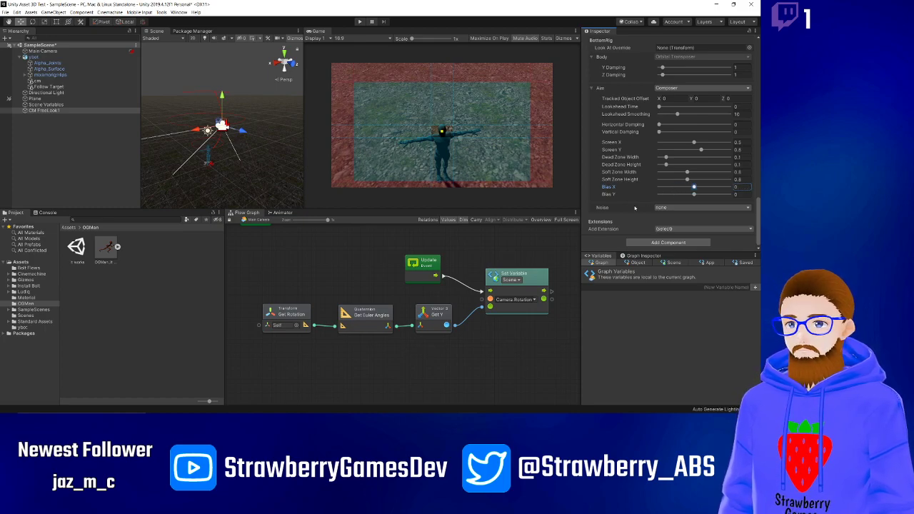
left_click_drag(634, 155, 640, 172)
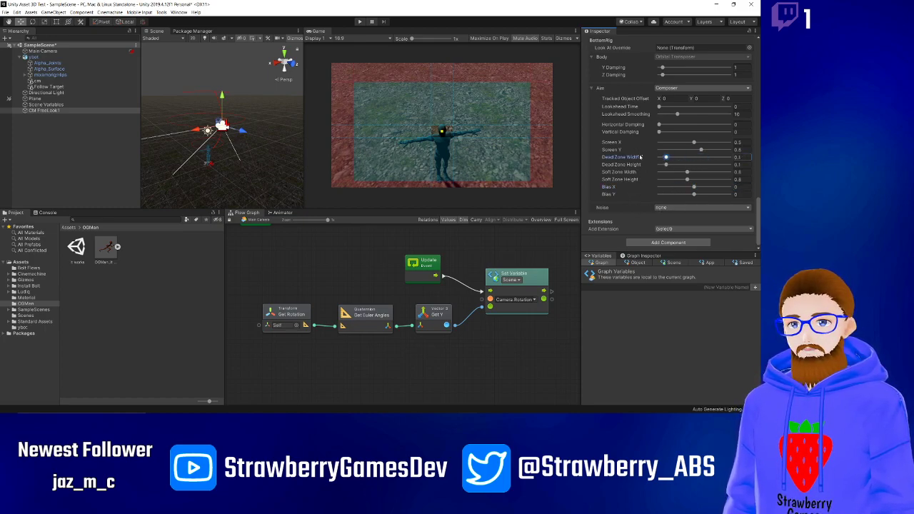
scroll(638, 158, "up", 3)
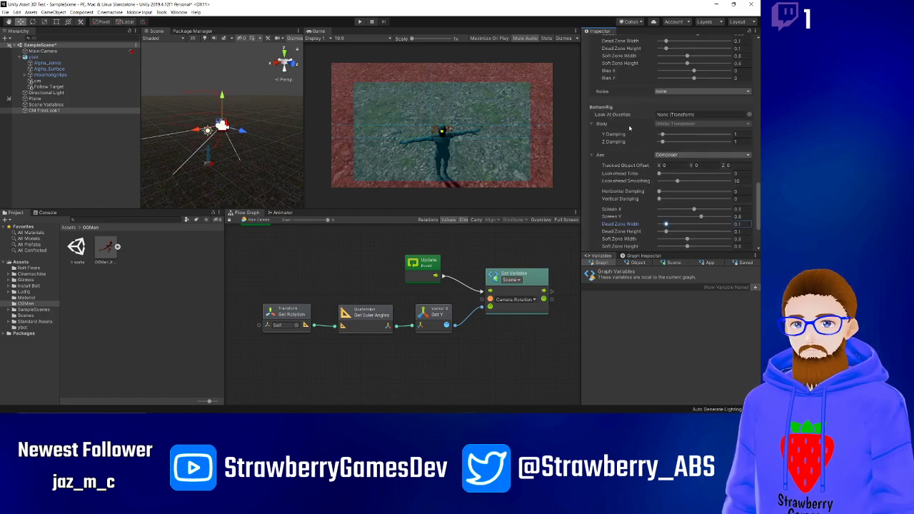
left_click(591, 124)
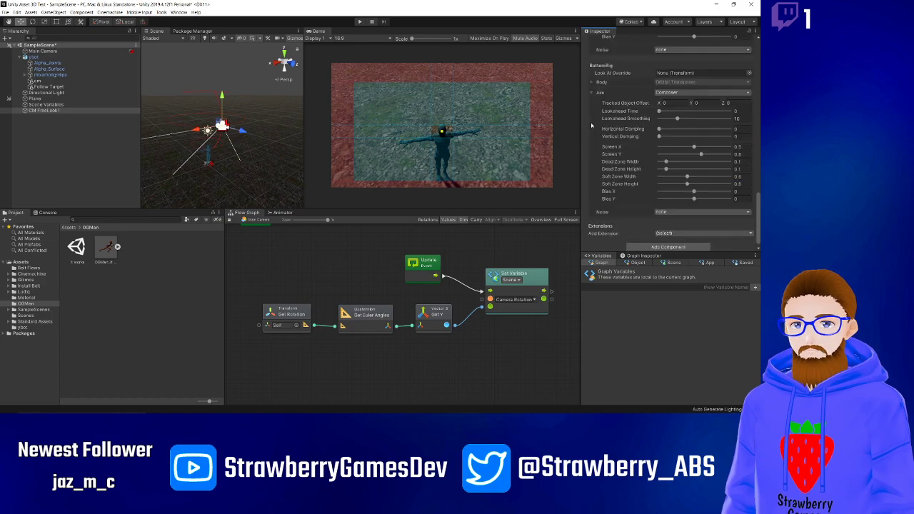
left_click(592, 83)
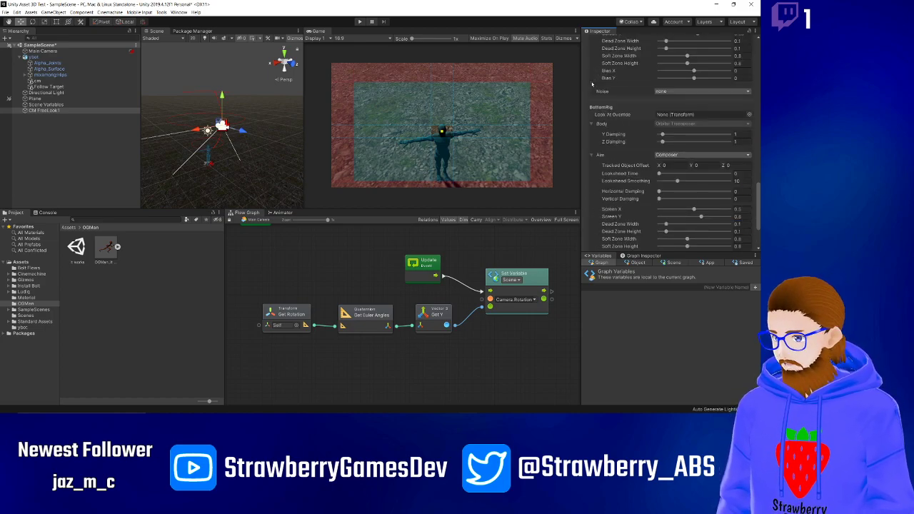
- Try to move the FreeLook camera by hand in the Scene view
scroll(628, 135, "up", 3)
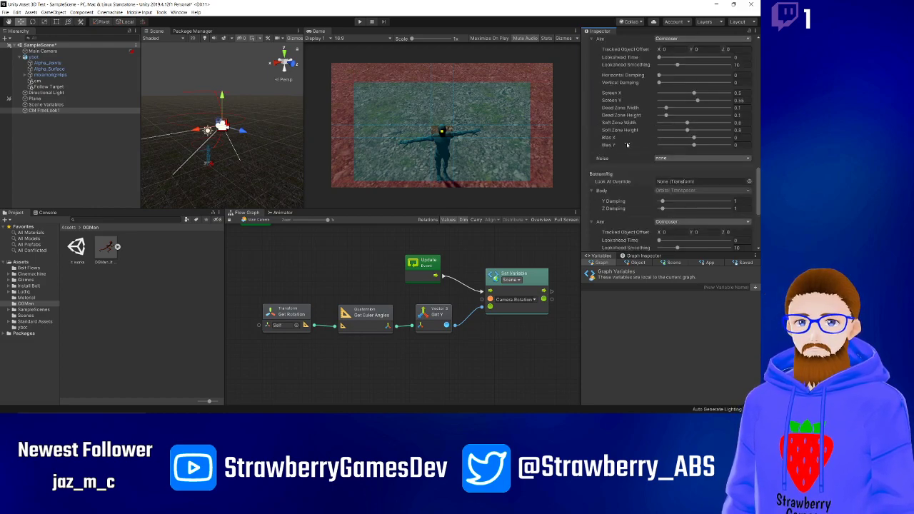
scroll(625, 168, "up", 3)
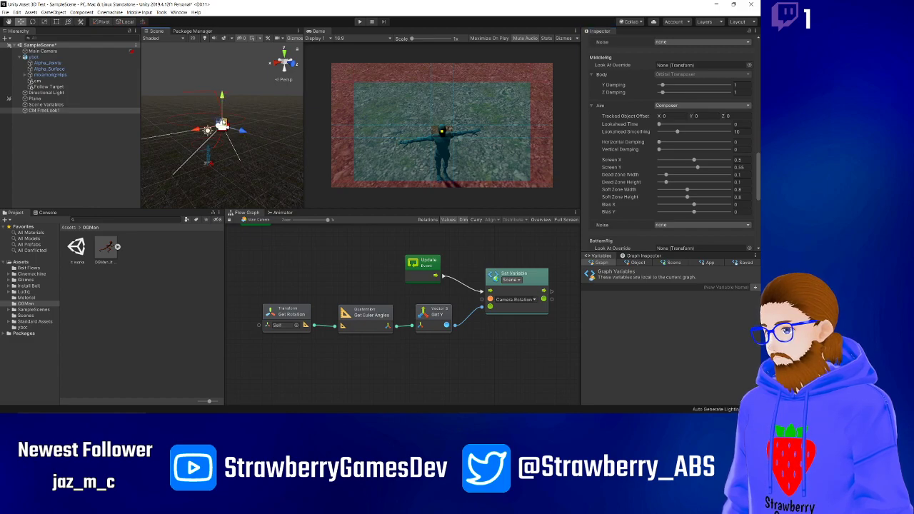
left_click_drag(220, 122, 230, 146)
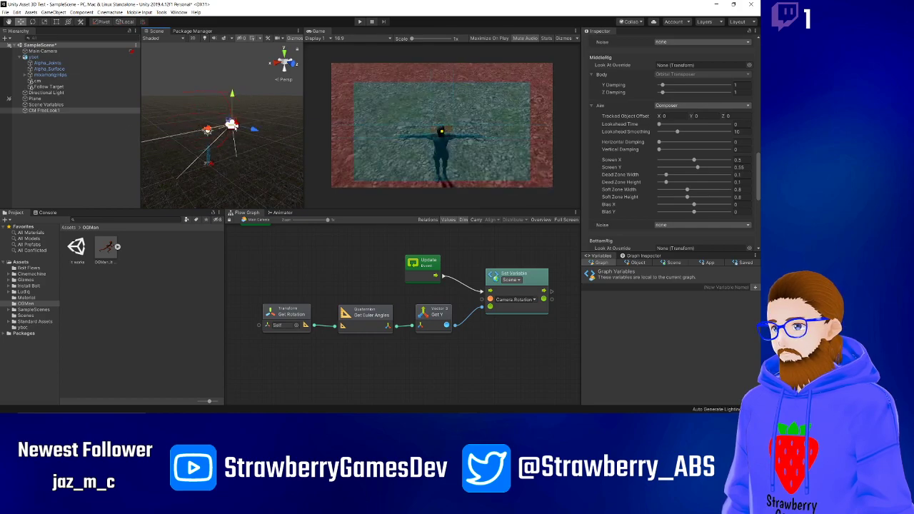
left_click_drag(240, 97, 284, 140)
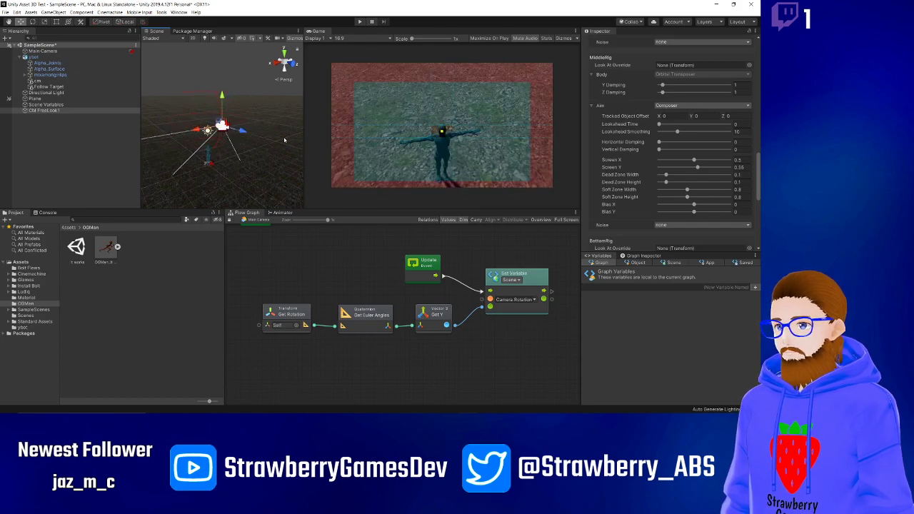
- Try changing the Input Axis Value of the FreeLook camera's Y and X axes, and undo the changes
scroll(622, 145, "up", 3)
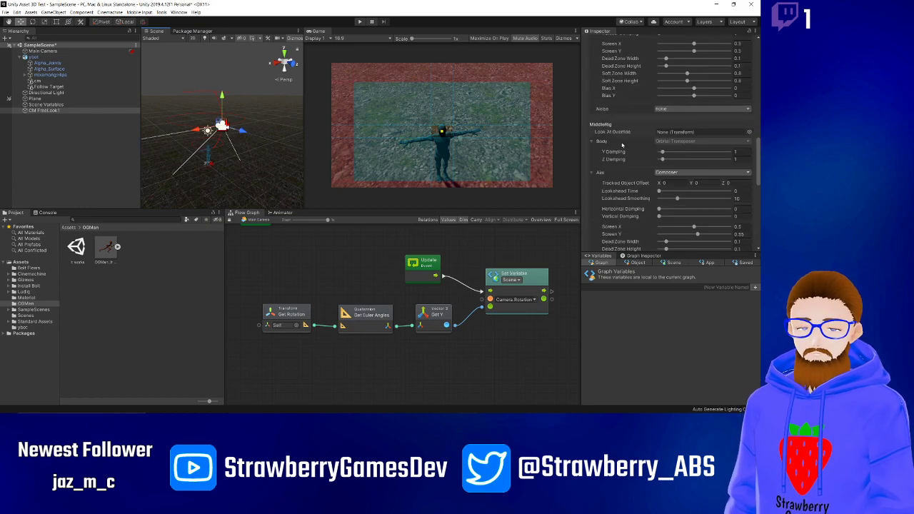
scroll(622, 137, "up", 12)
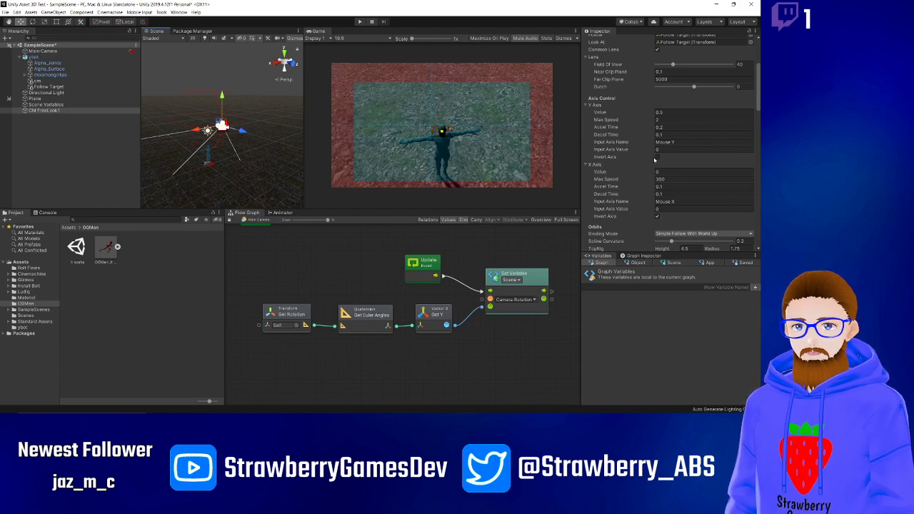
left_click(632, 150)
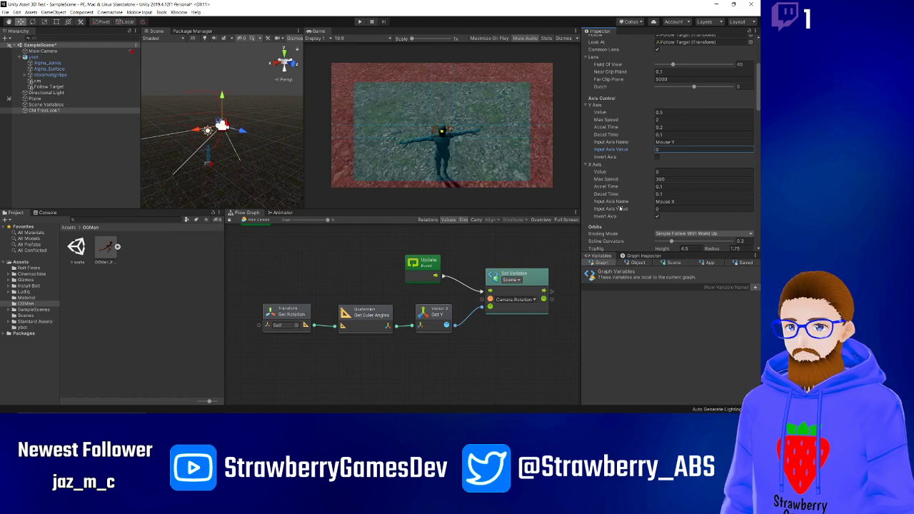
left_click_drag(619, 210, 639, 212)
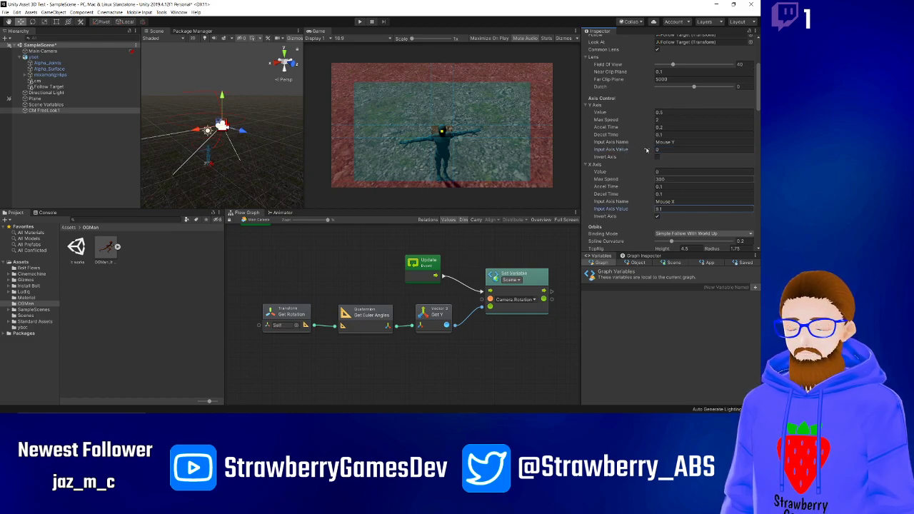
left_click(626, 150)
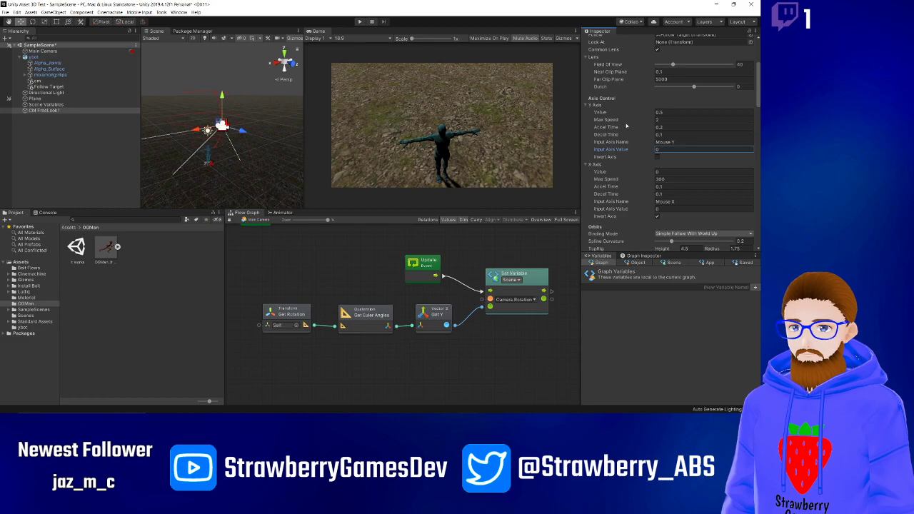
scroll(612, 124, "up", 3)
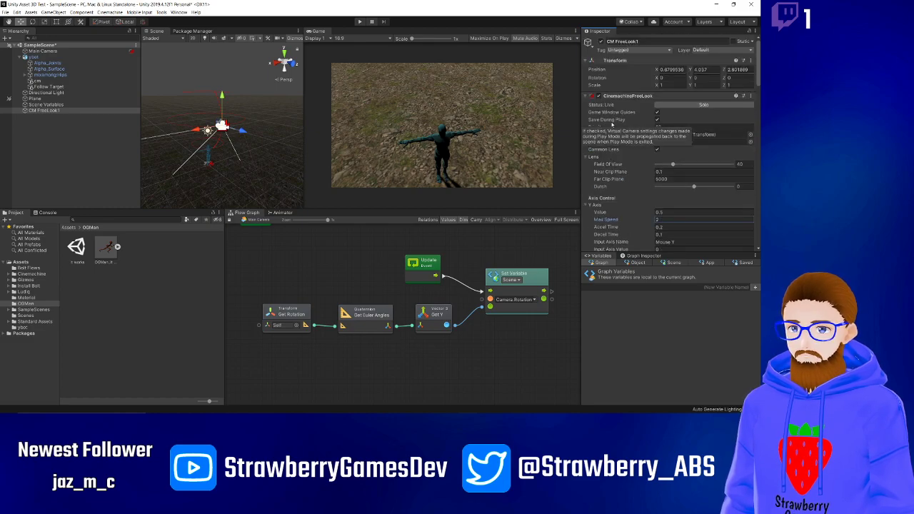
- Review the FreeLook camera's axis settings and play-test its orbit around the running character
scroll(614, 125, "down", 2)
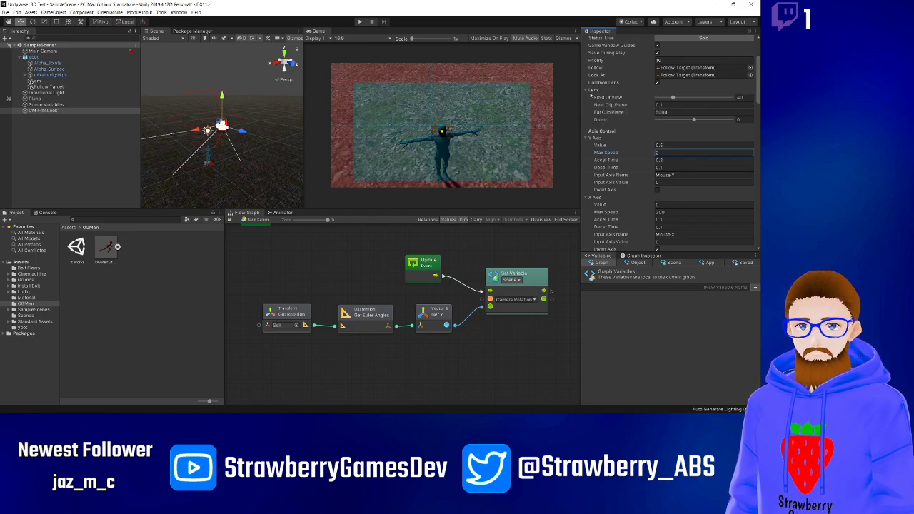
scroll(587, 103, "down", 2)
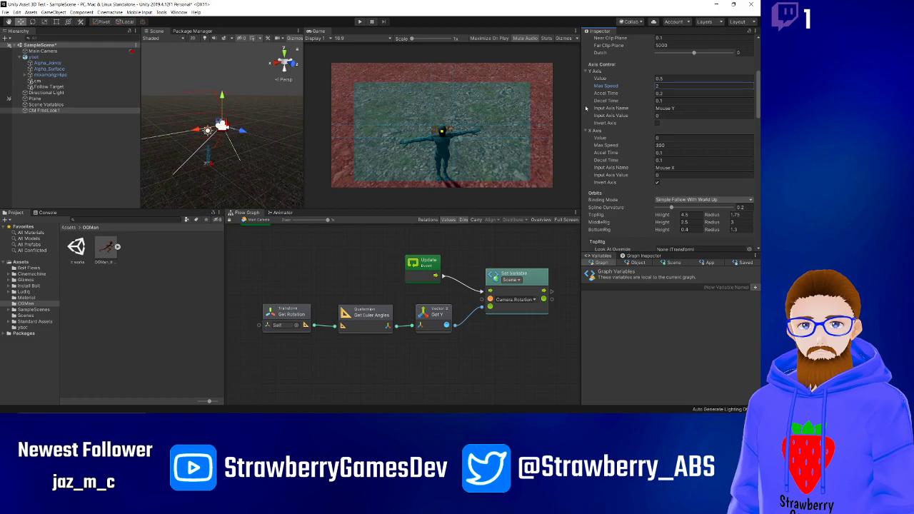
left_click(360, 21)
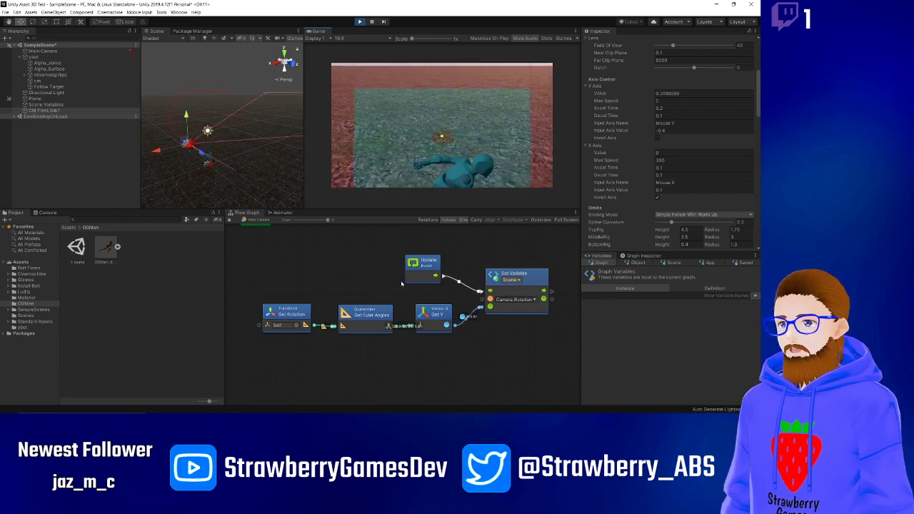
left_click(360, 21)
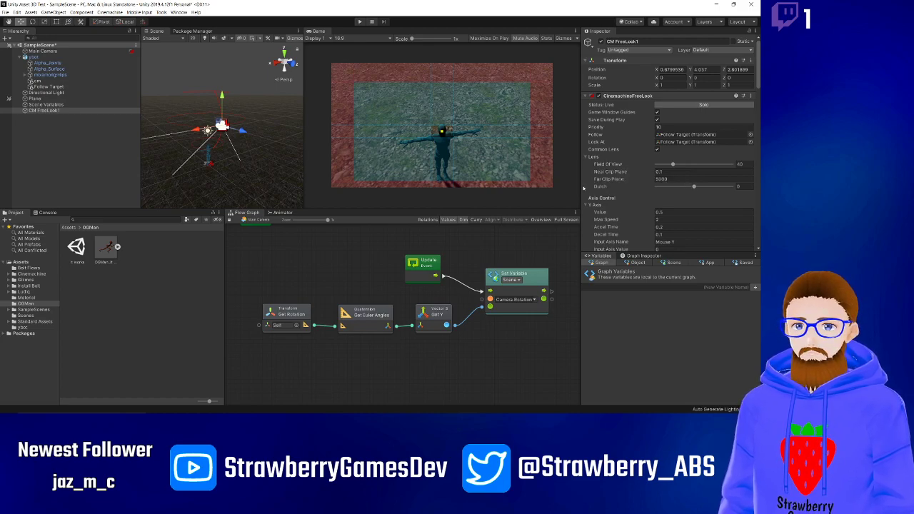
- Increase the BottomRig orbit's radius to 5.57 and play-test the camera
scroll(584, 188, "down", 5)
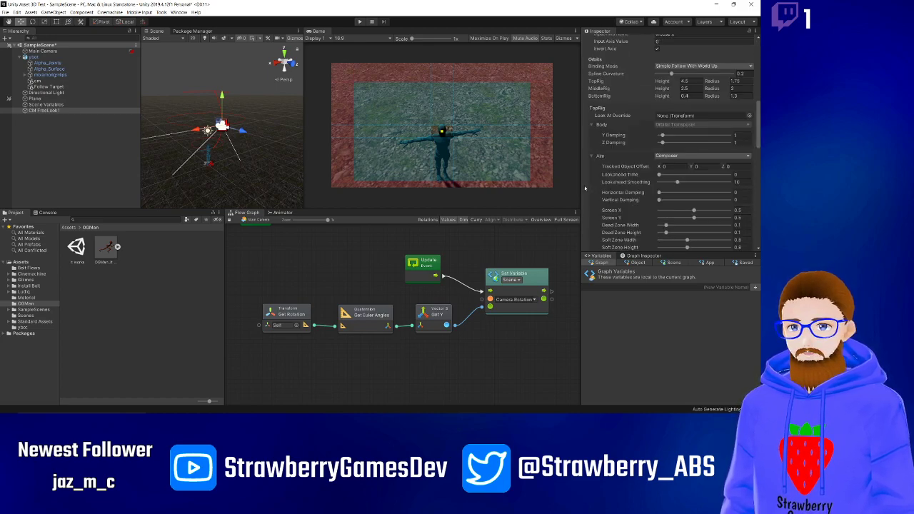
scroll(585, 188, "up", 3)
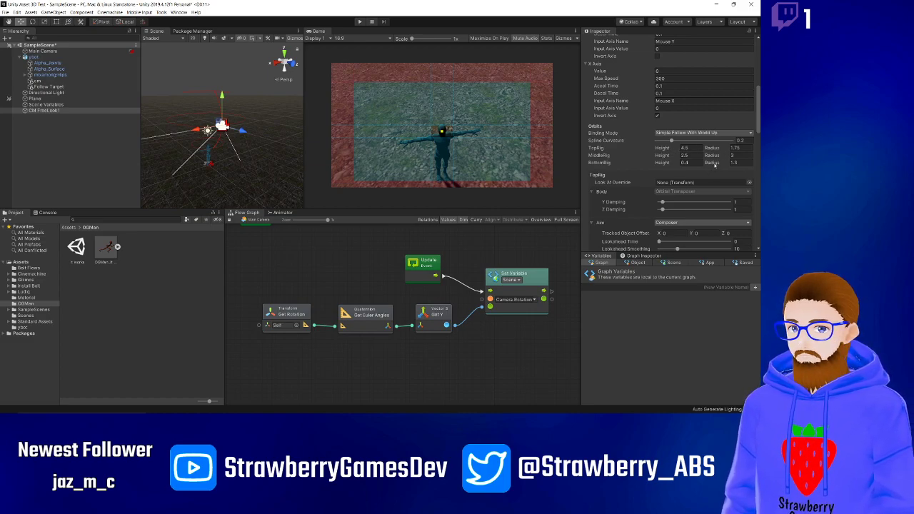
left_click_drag(714, 165, 14, 169)
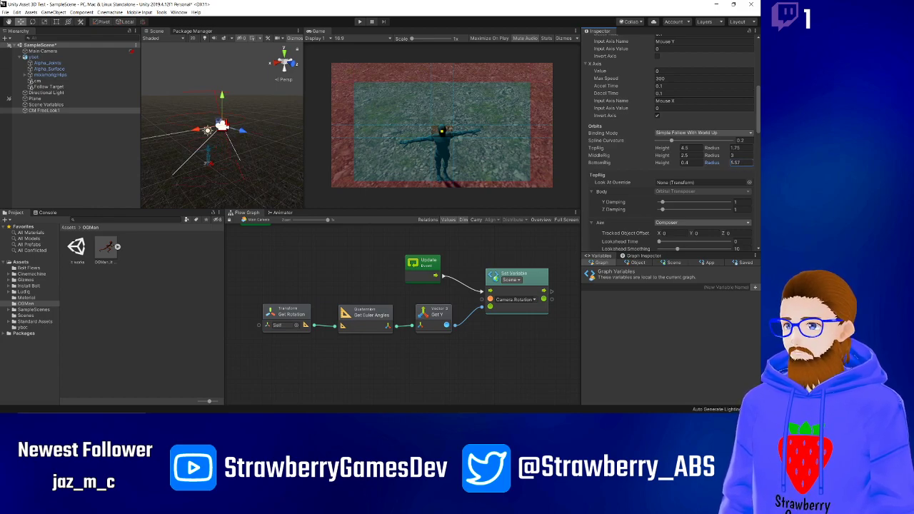
left_click(360, 21)
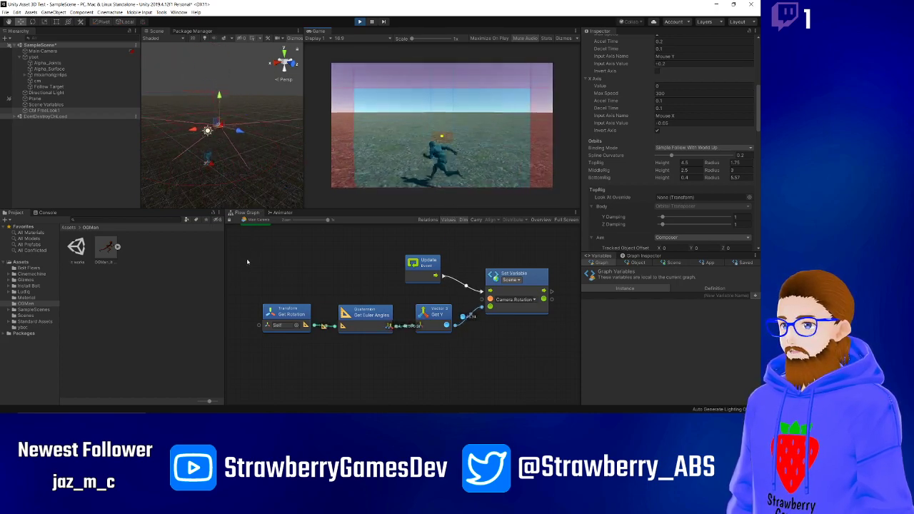
key("ctrl+p")
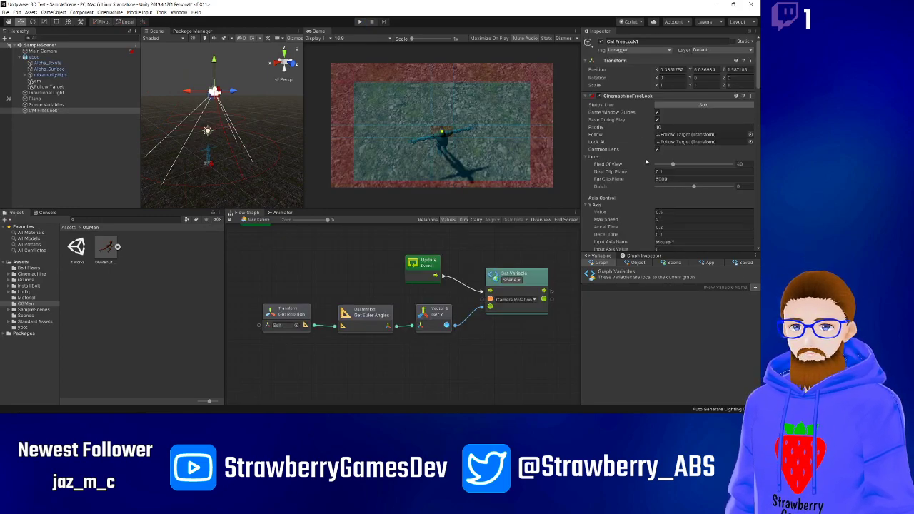
- Turn on Invert Axis for the Y axis, turn it off for the X axis, and play-test the camera
scroll(642, 163, "down", 3)
left_click(657, 190)
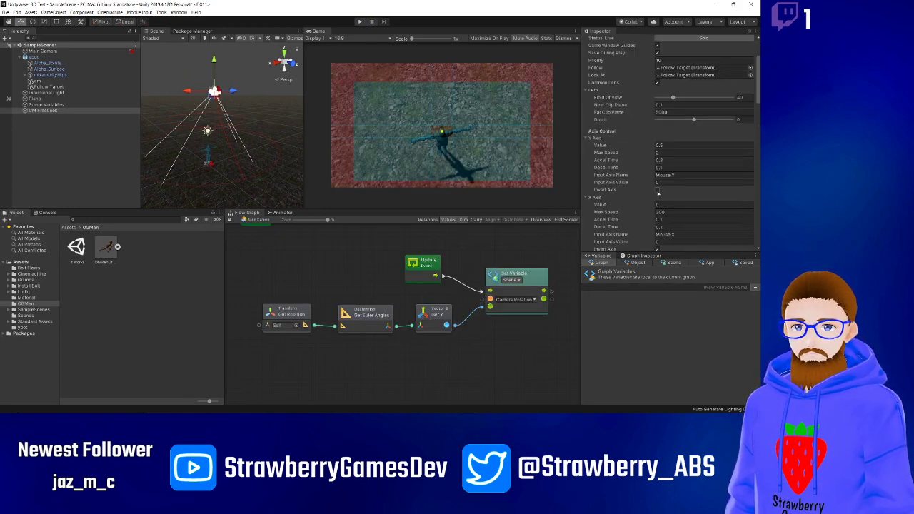
scroll(653, 196, "down", 3)
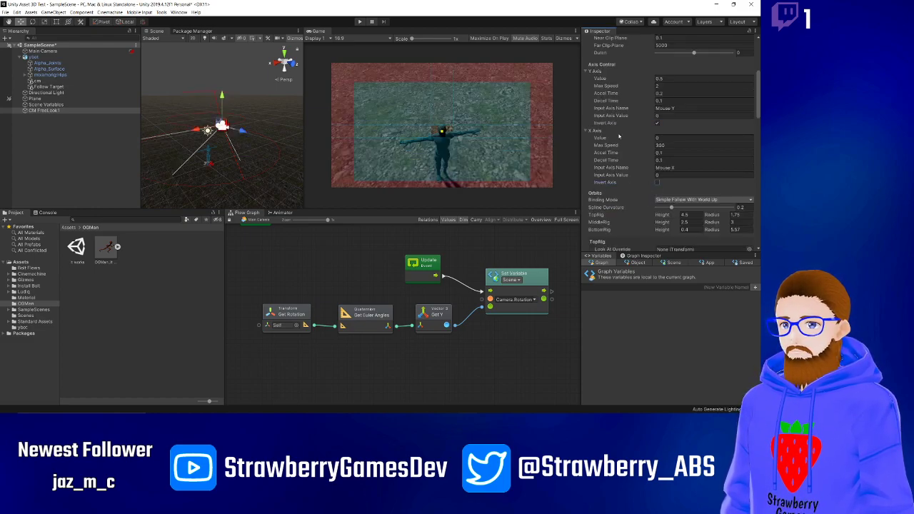
left_click(360, 21)
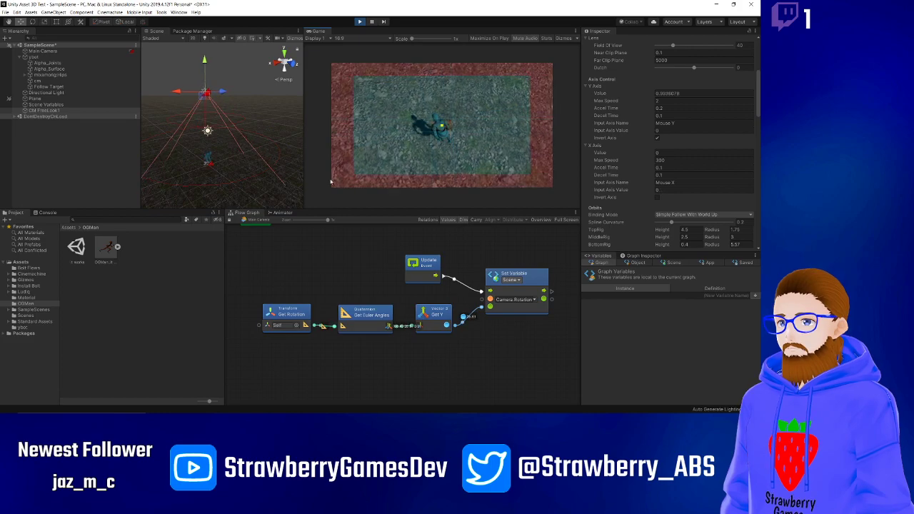
key("w")
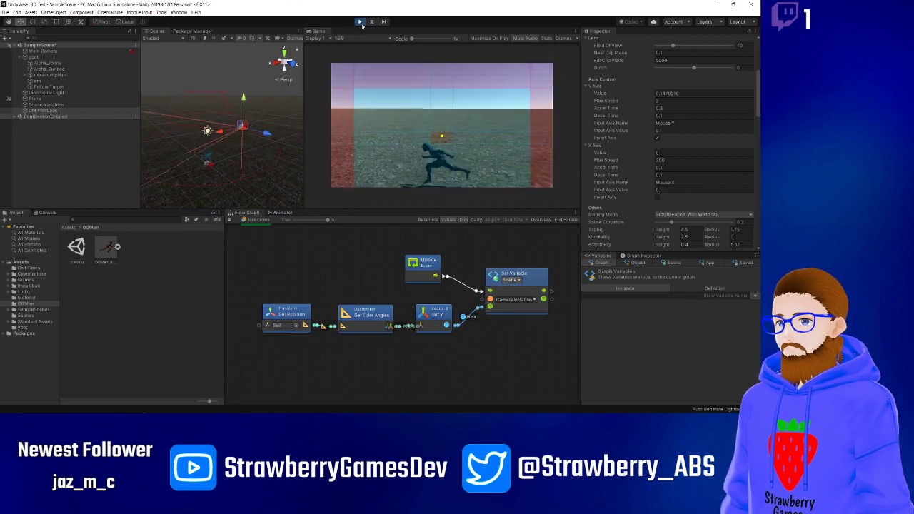
left_click(359, 22)
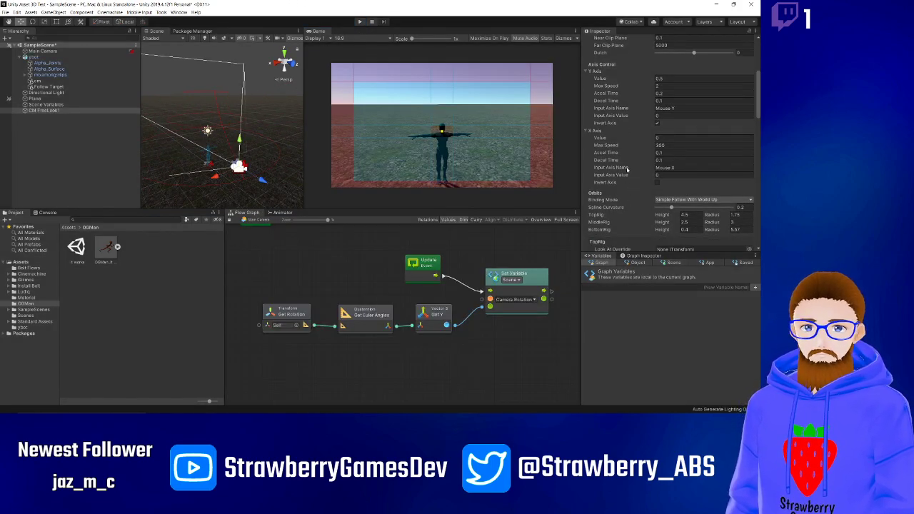
- Widen the Scene view at the expense of the Game view to see the camera orbits
scroll(627, 168, "down", 5)
scroll(636, 169, "up", 3)
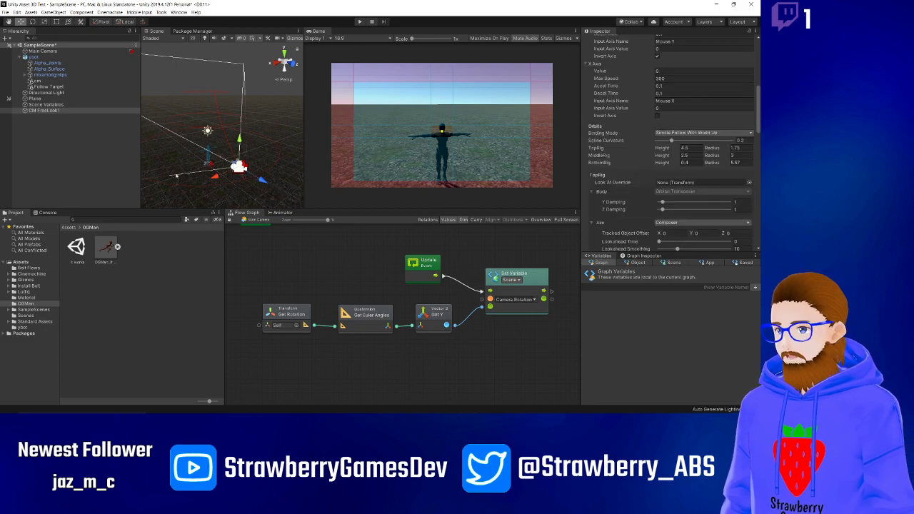
left_click_drag(305, 159, 493, 159)
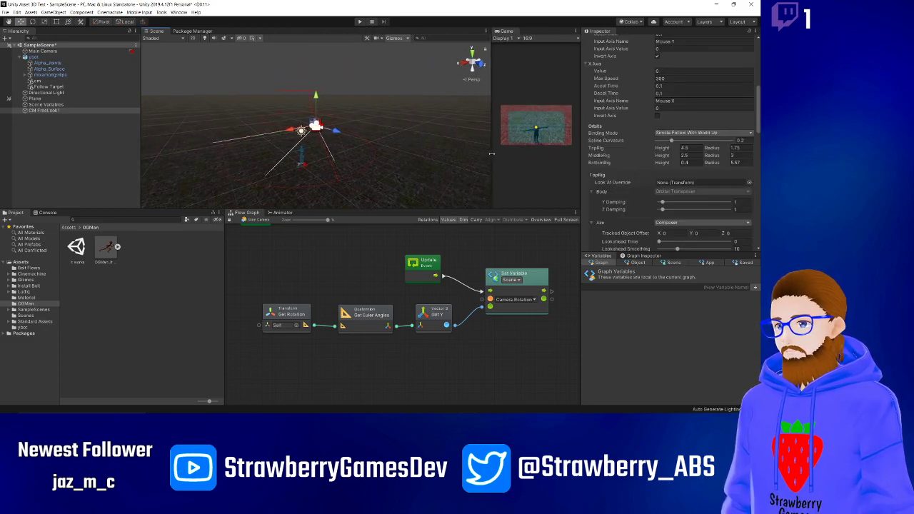
scroll(291, 152, "down", 2)
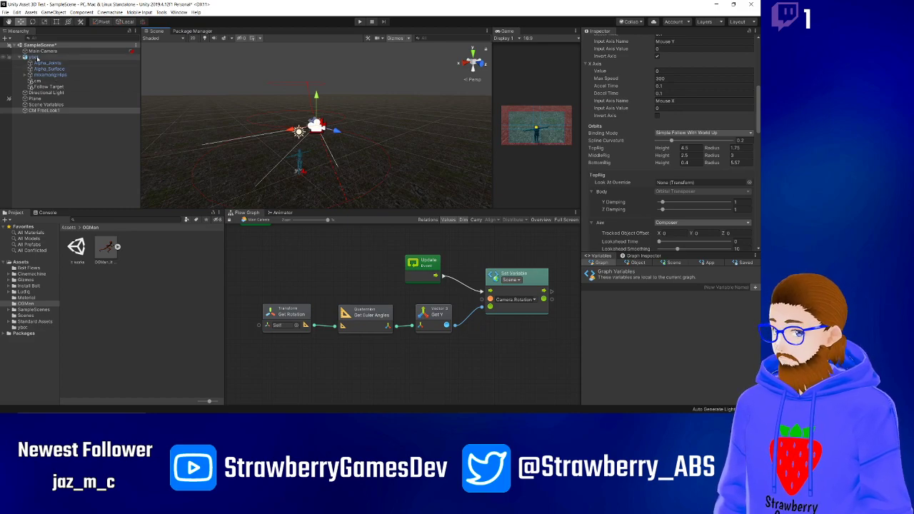
- Set the FreeLook camera's BottomRig orbit to a radius of 4.14 and a height of 0.1
left_click(35, 57)
scroll(257, 142, "up", 2)
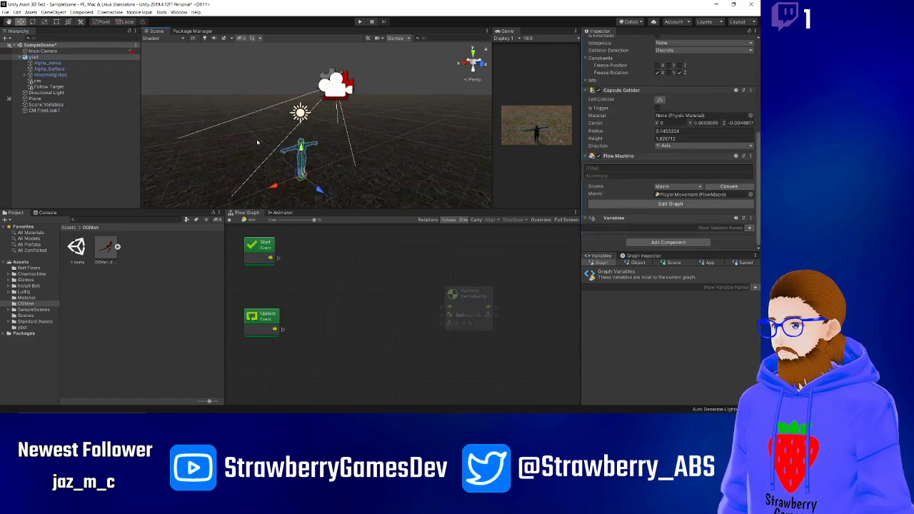
scroll(258, 142, "up", 3)
left_click(43, 110)
scroll(298, 136, "down", 5)
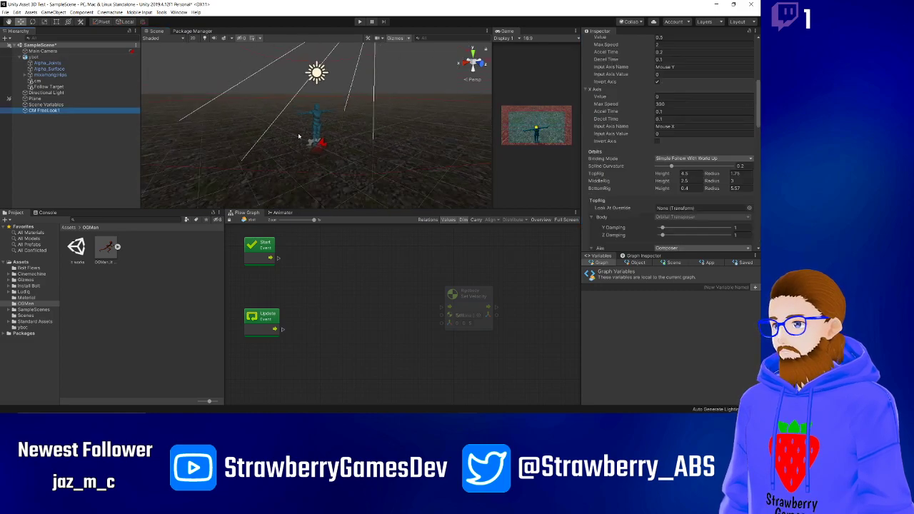
scroll(300, 136, "down", 2)
scroll(311, 136, "up", 3)
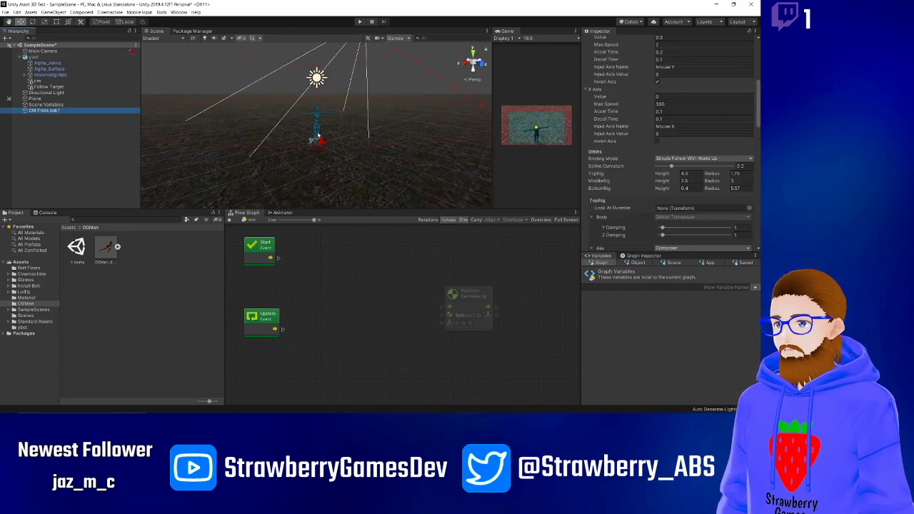
left_click_drag(715, 189, 661, 191)
left_click(690, 189)
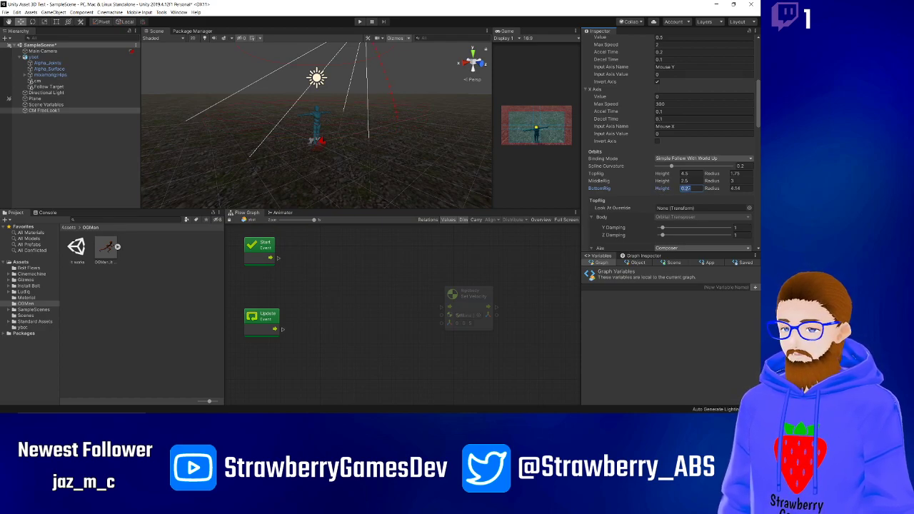
type(".1")
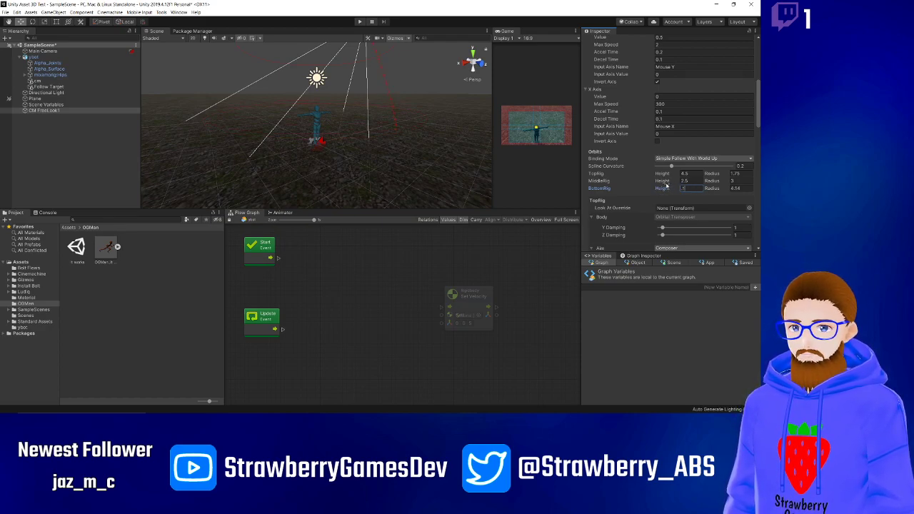
- Try raising the ybot character along its vertical axis in the Scene view
left_click(319, 122)
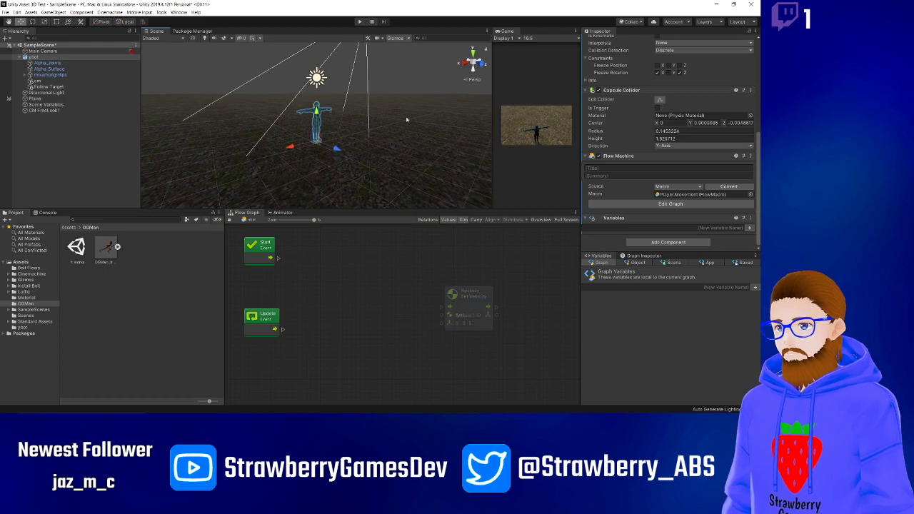
scroll(652, 141, "up", 5)
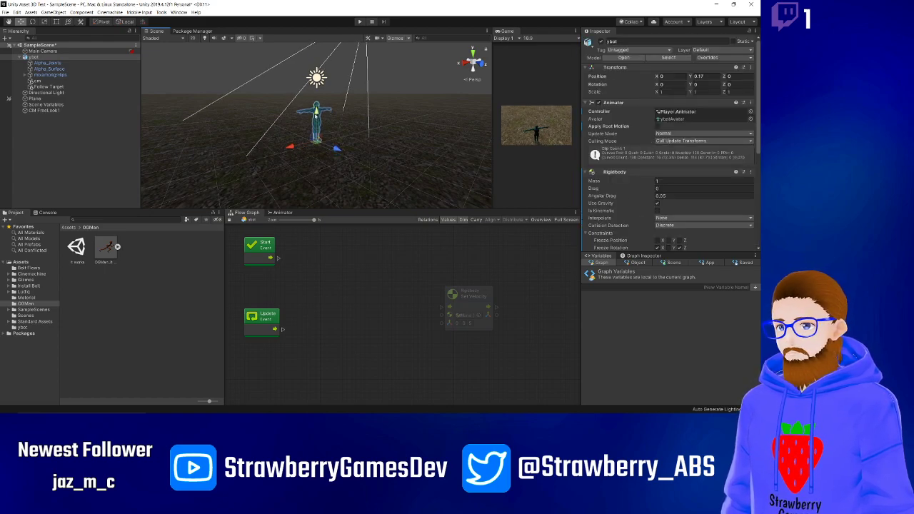
left_click_drag(317, 113, 316, 99)
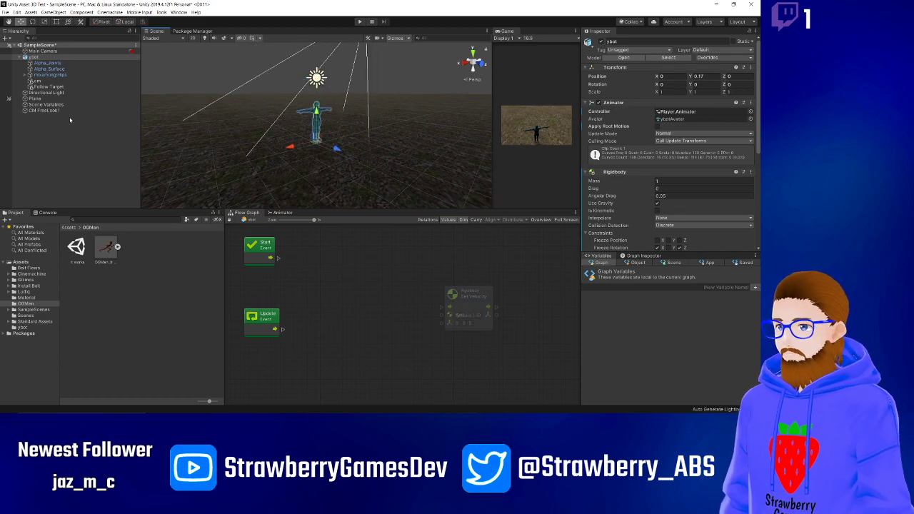
- Set the FreeLook camera's MiddleRig height to 1.4 and its TopRig height to 2
left_click(46, 110)
scroll(640, 171, "down", 5)
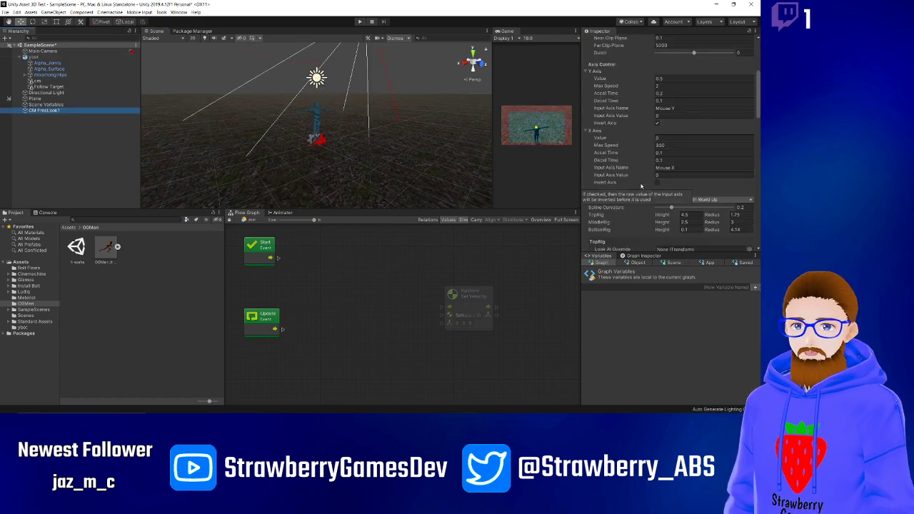
scroll(640, 186, "down", 3)
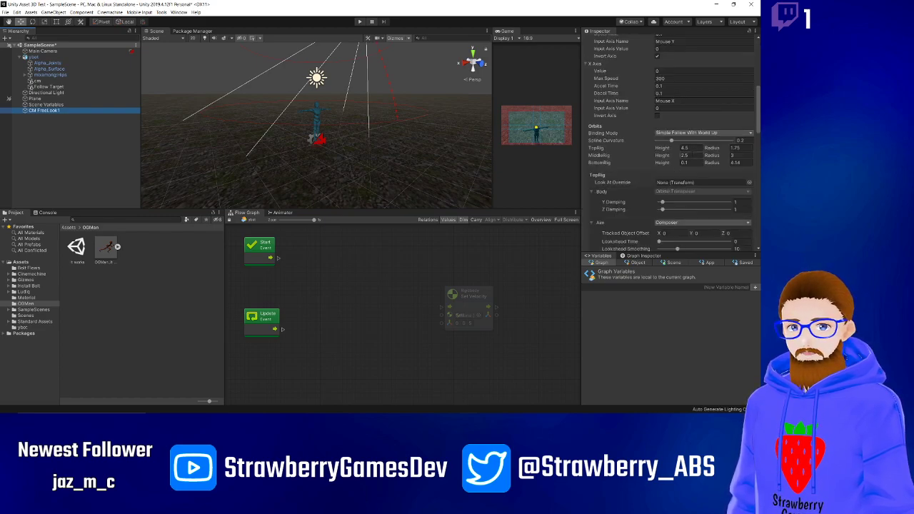
left_click(684, 155)
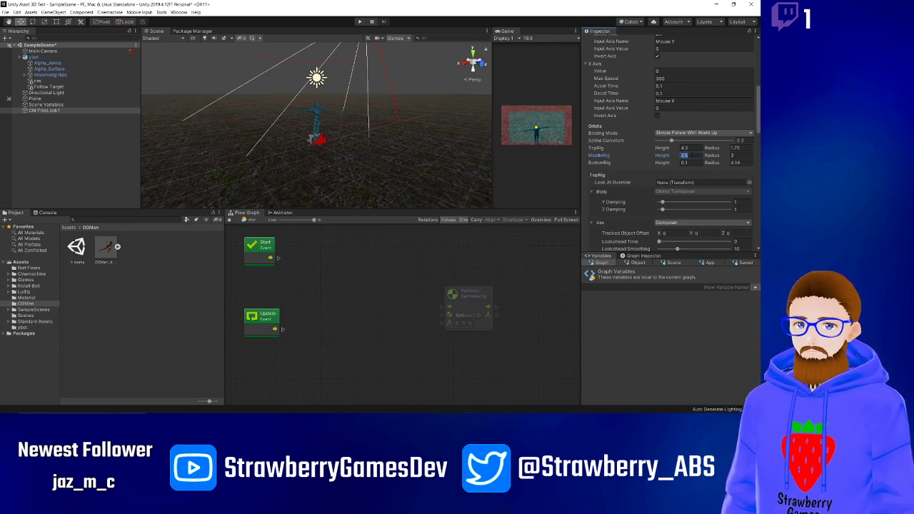
type("1.4")
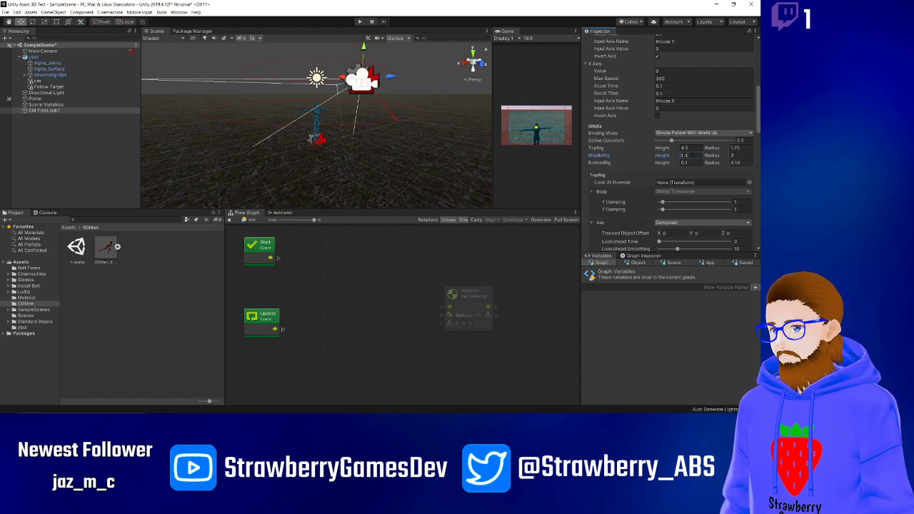
left_click(684, 148)
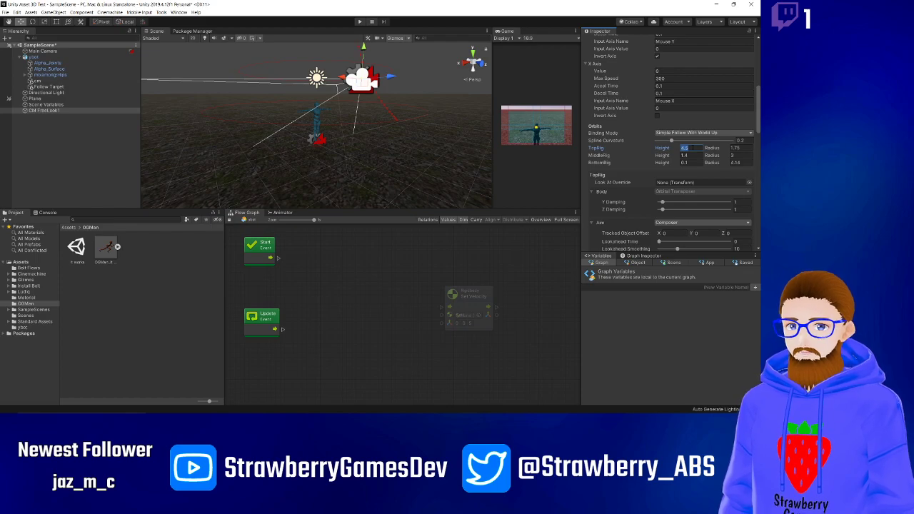
type("2")
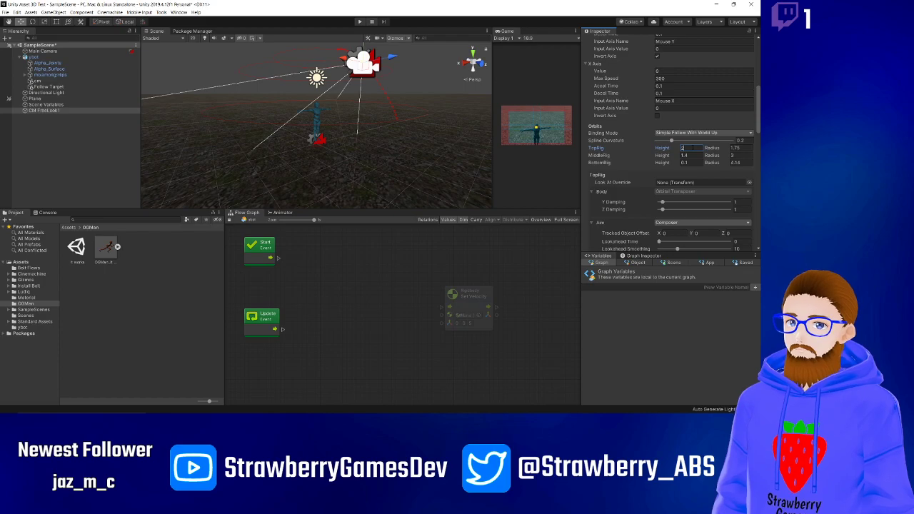
- Examine the orbits around the character, the FreeLook camera's Position Y and its orbit settings
mouse_move(316, 104)
left_mouse_down("alt")
mouse_move(290, 110)
mouse_move(265, 142)
mouse_move(339, 82)
mouse_move(301, 98)
mouse_move(359, 89)
mouse_move(319, 106)
left_mouse_up("alt")
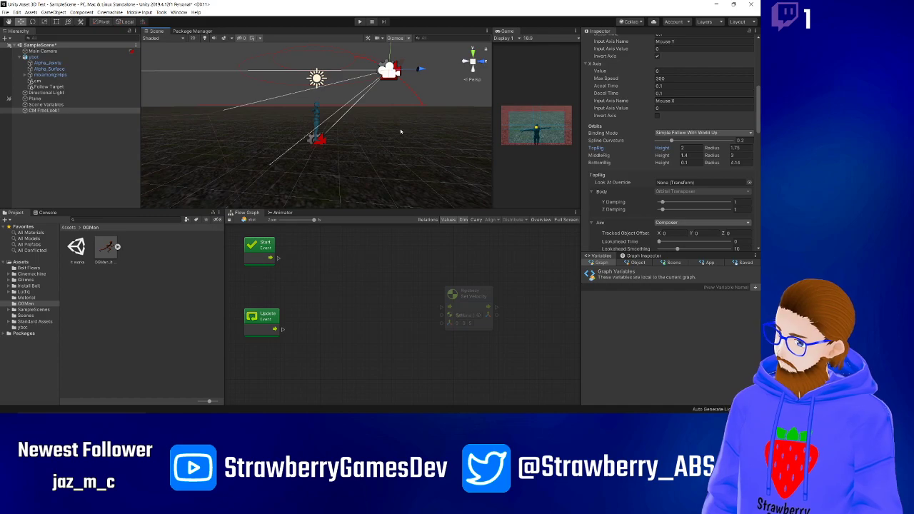
scroll(635, 112, "up", 5)
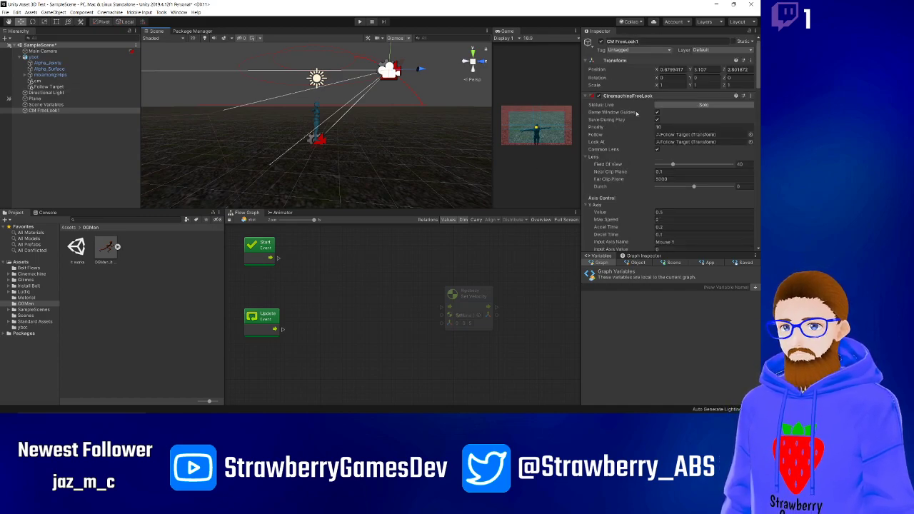
left_click(692, 69)
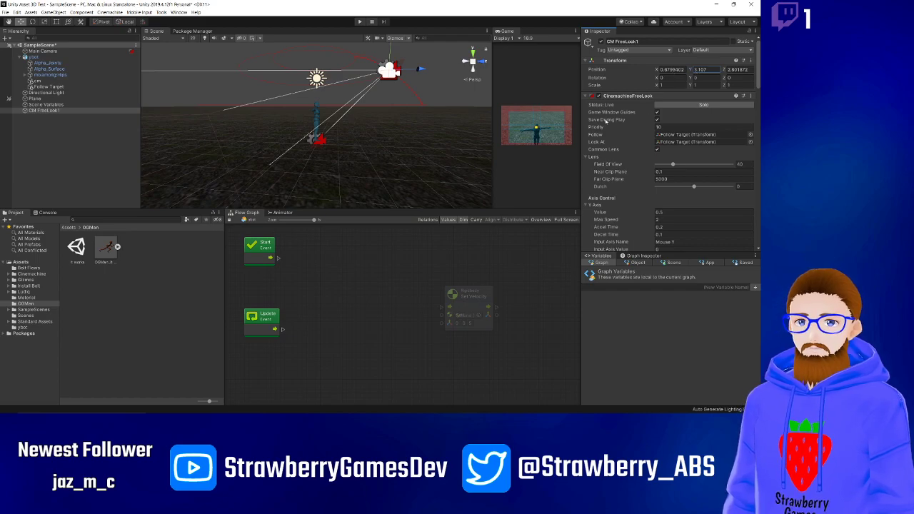
scroll(605, 126, "down", 8)
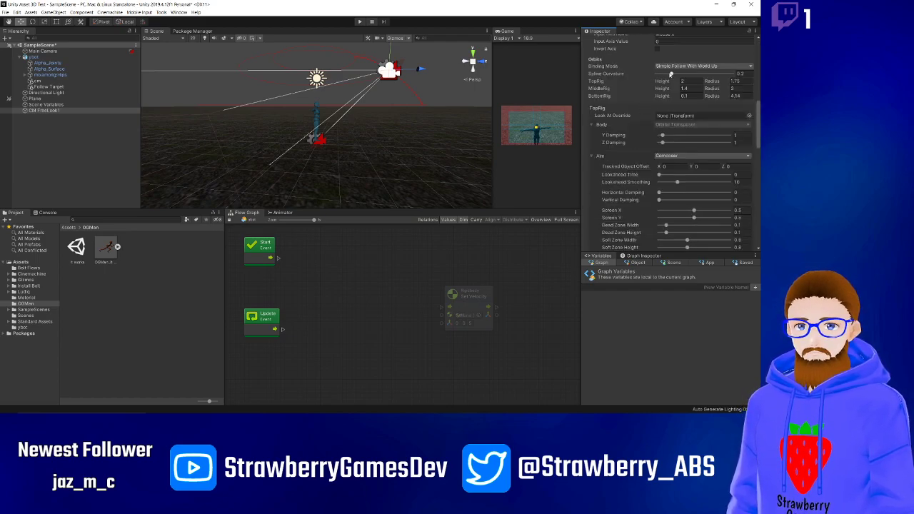
- Try a different Spline Curvature for the FreeLook camera's orbits and undo the change
left_click_drag(671, 74, 620, 79)
key("ctrl+z")
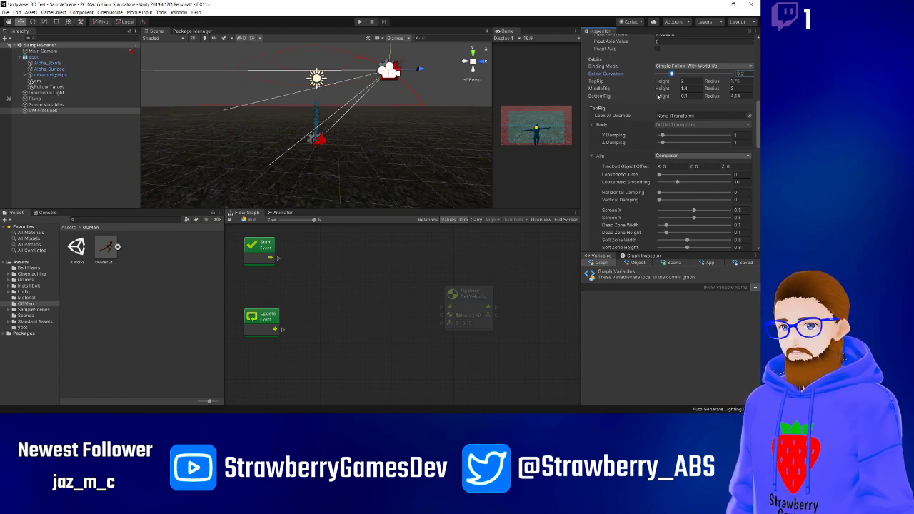
- Lower the FreeLook camera's BottomRig orbit by setting its height to -1.2
left_click_drag(658, 97, 652, 97)
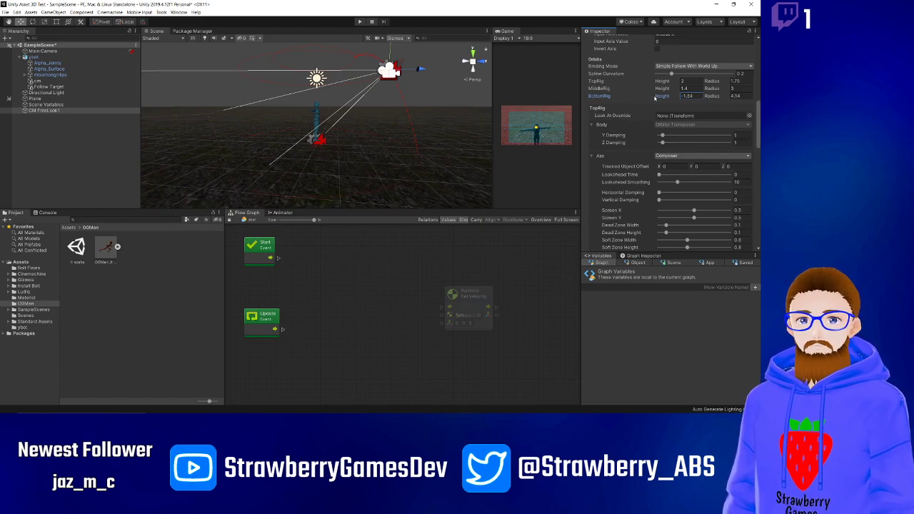
left_click_drag(654, 99, 657, 98)
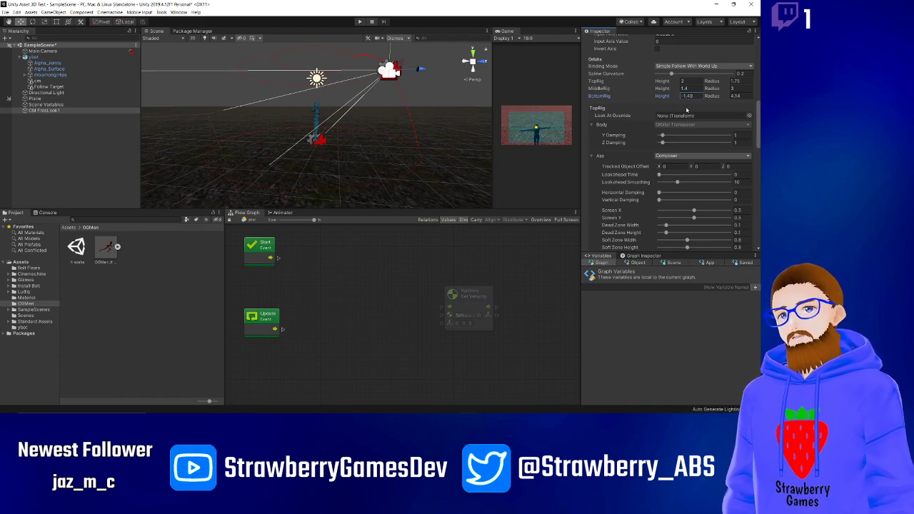
left_click(687, 96)
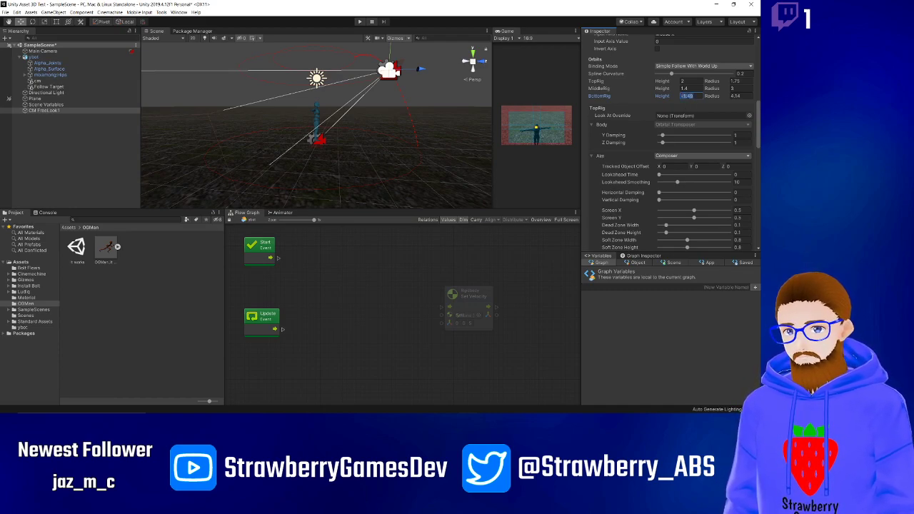
type("-")
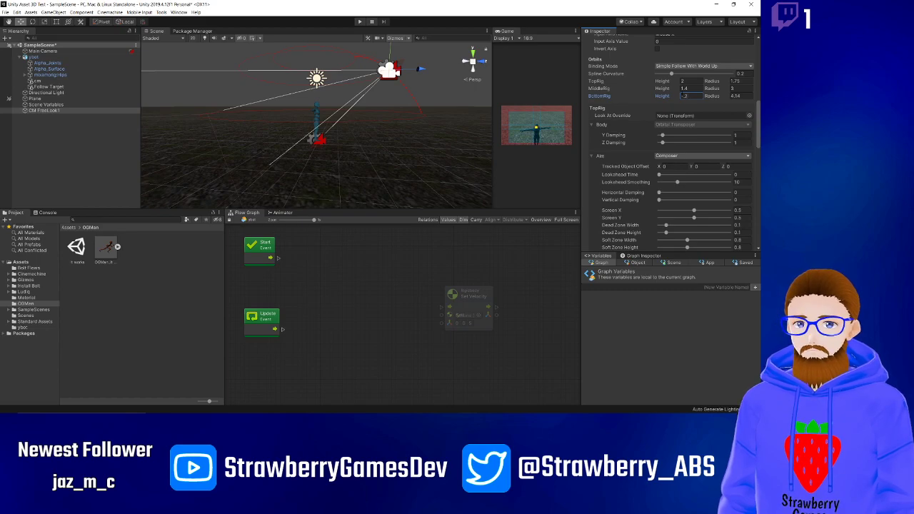
type("0.2")
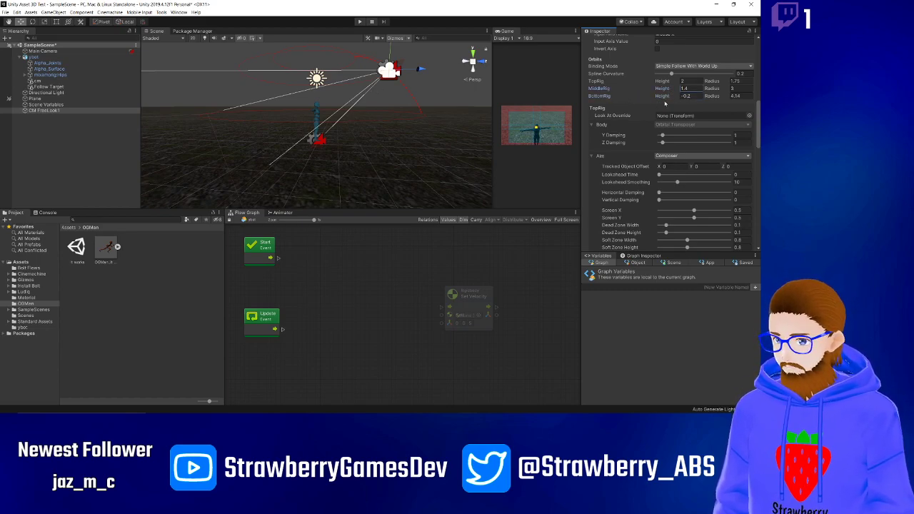
left_click(686, 96)
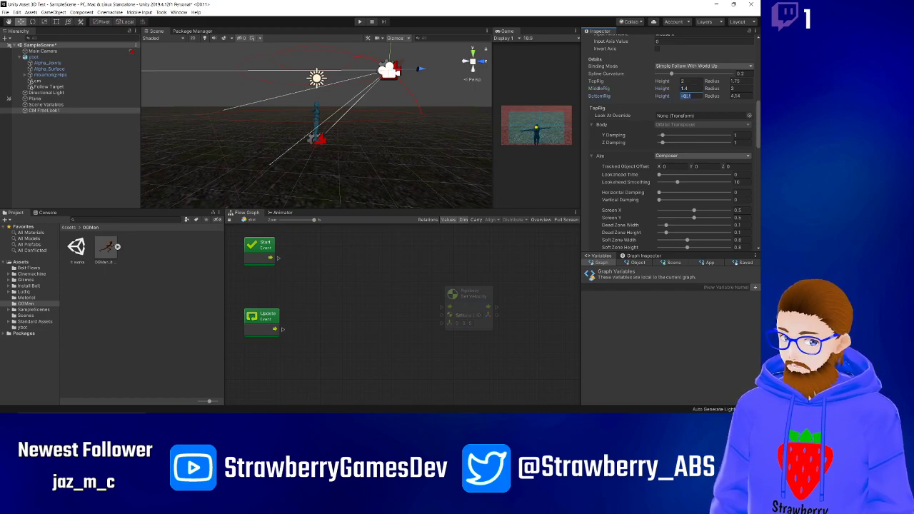
type("-1")
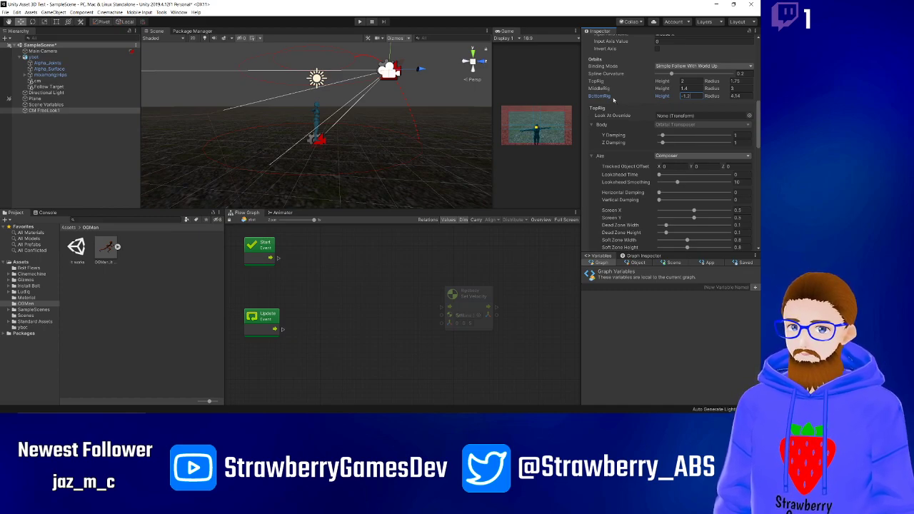
- Set the MiddleRig height to -0.2, the TopRig height to 1 and the BottomRig radius to about 2.71
left_click(684, 88)
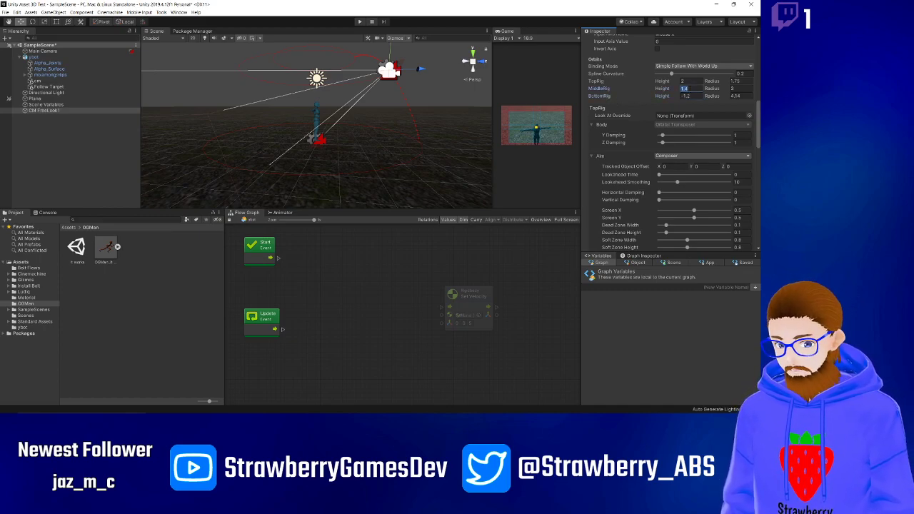
type("-2")
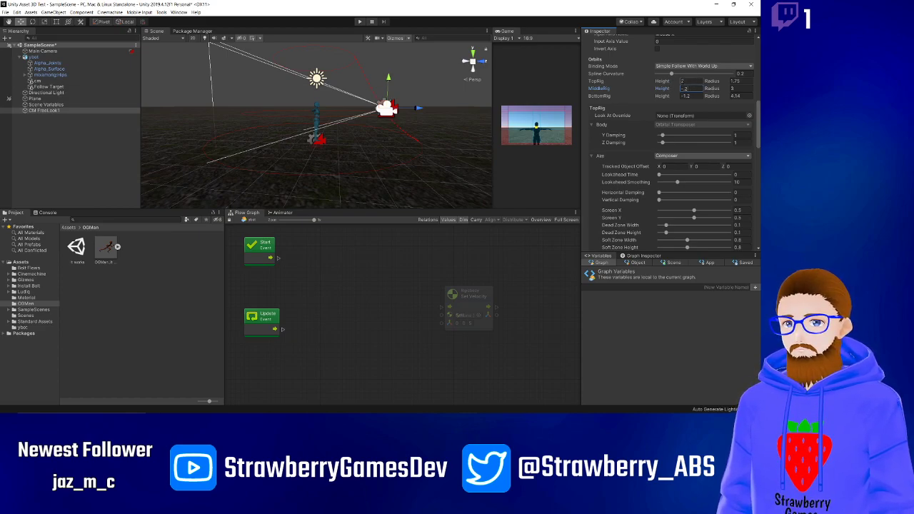
left_click(686, 81)
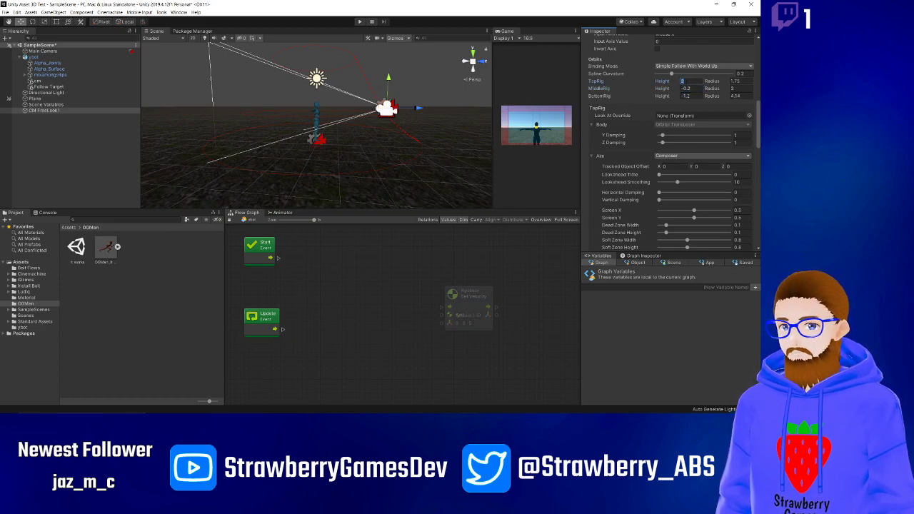
type("1")
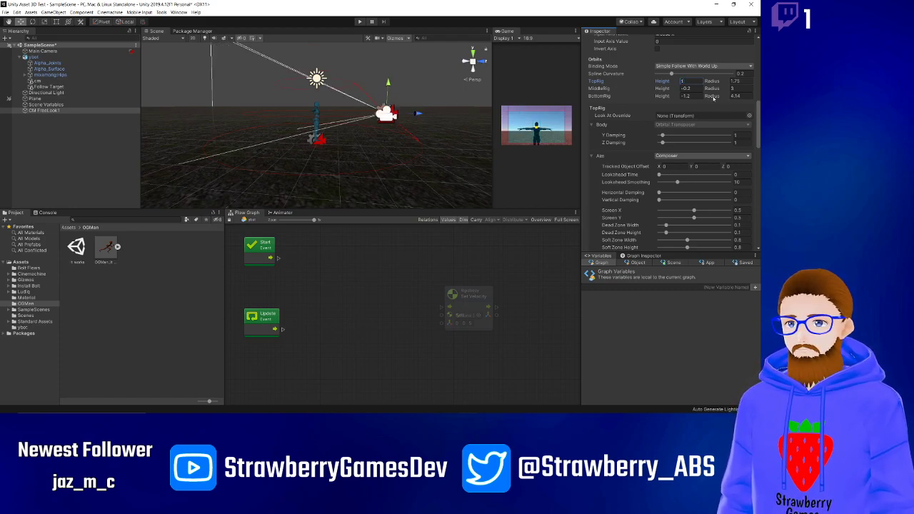
left_click_drag(713, 98, 696, 100)
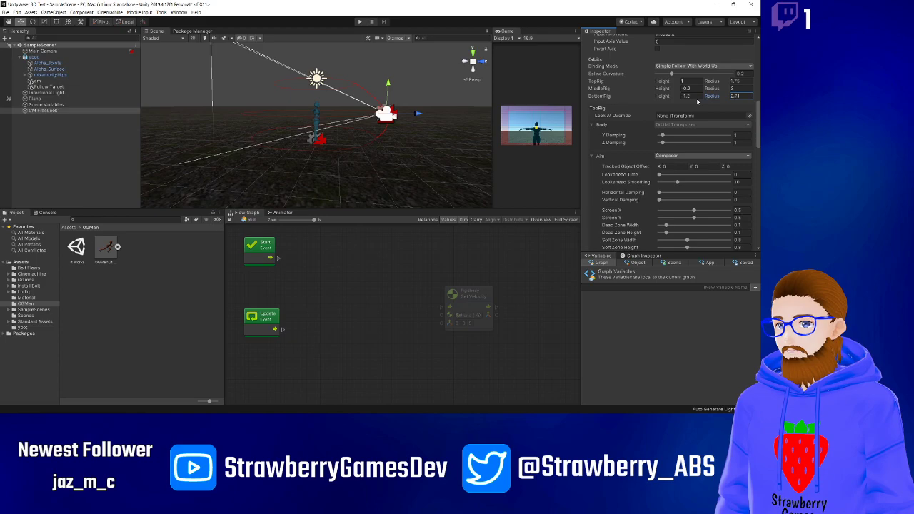
- Test the camera in Play mode, widening the Game view at the Scene view's expense, and exit Play mode
left_click(360, 21)
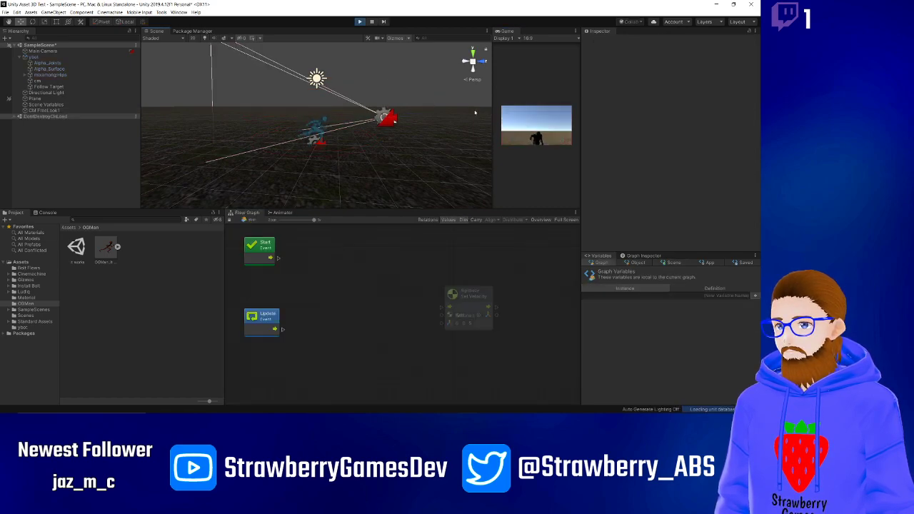
left_click_drag(492, 114, 297, 118)
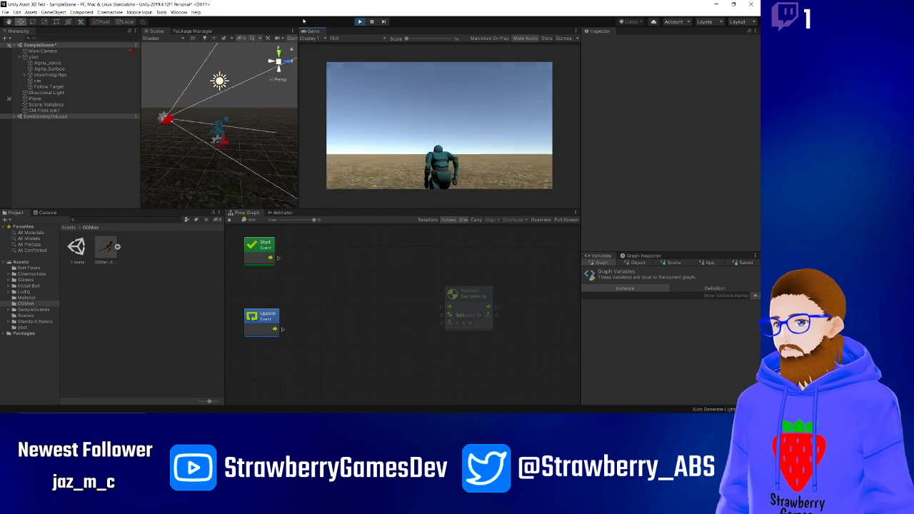
left_click(359, 21)
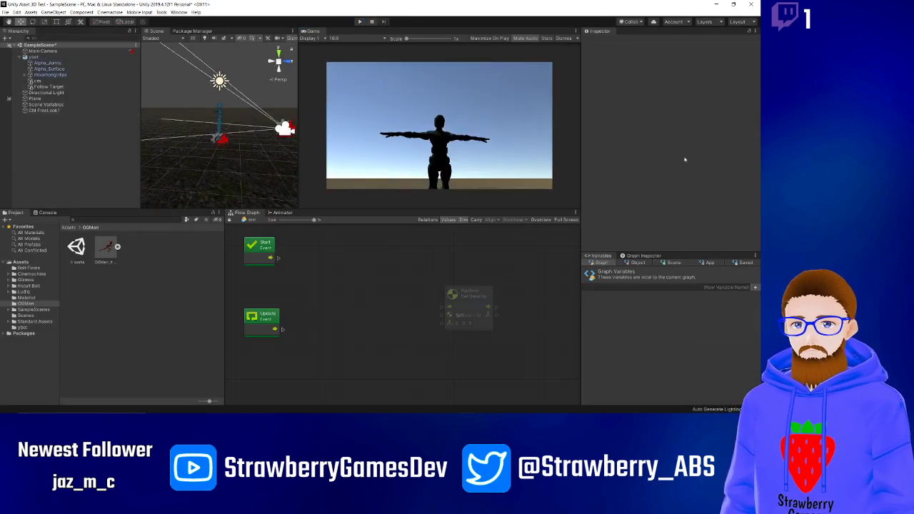
- Run the scene with CM FreeLook1 selected and adjust its MiddleRig orbit height to about -0.14
left_click(43, 112)
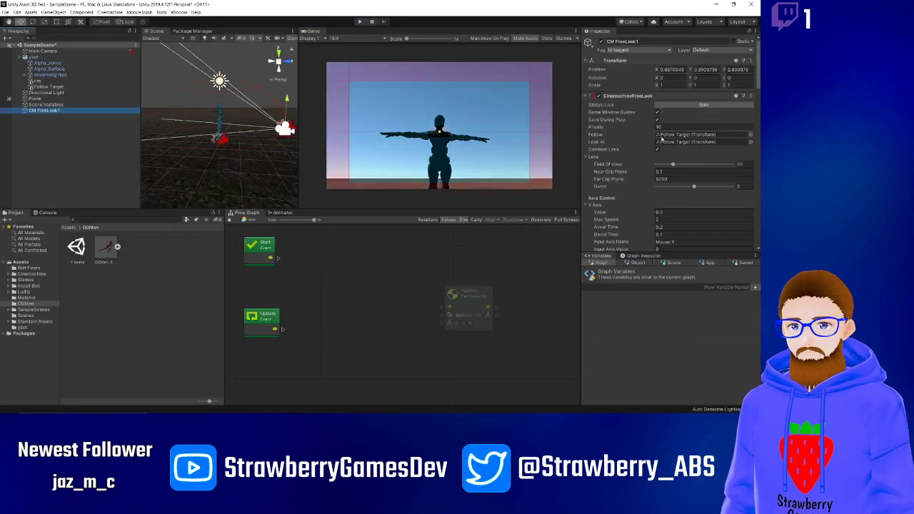
scroll(648, 169, "down", 5)
scroll(648, 169, "up", 6)
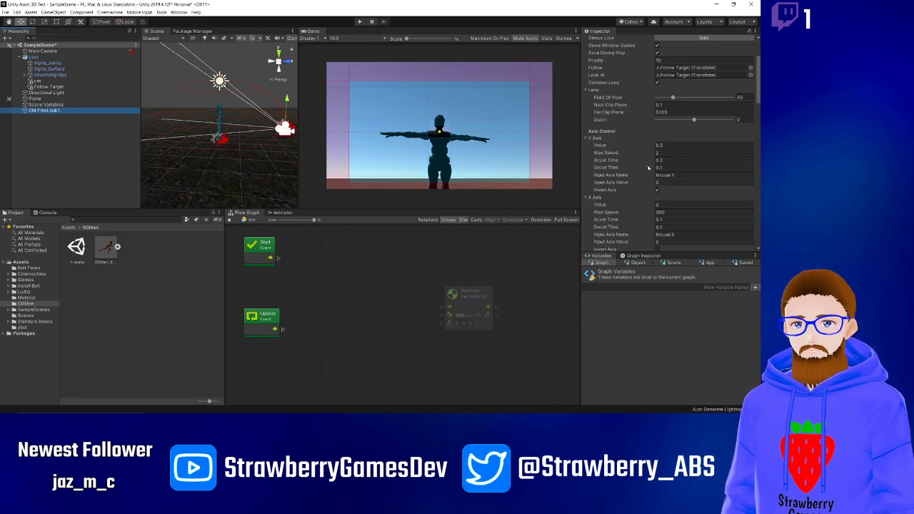
left_click(359, 21)
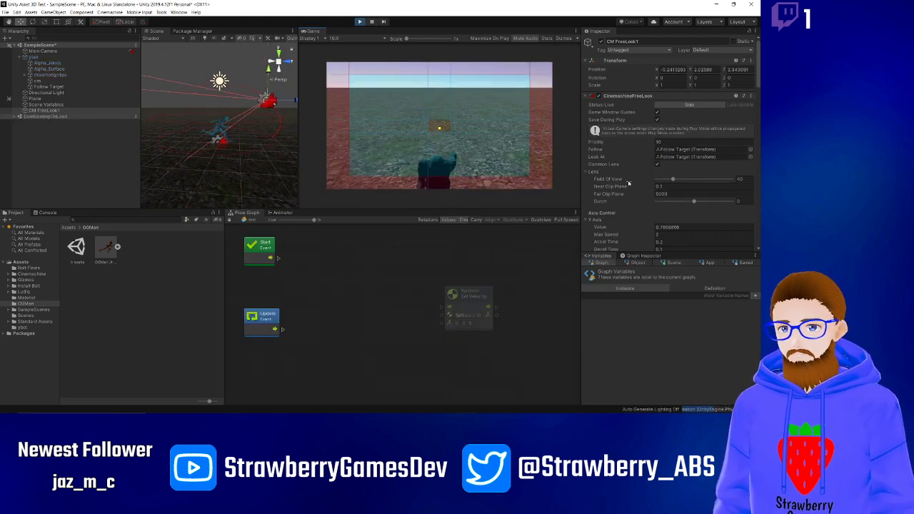
scroll(627, 157, "down", 8)
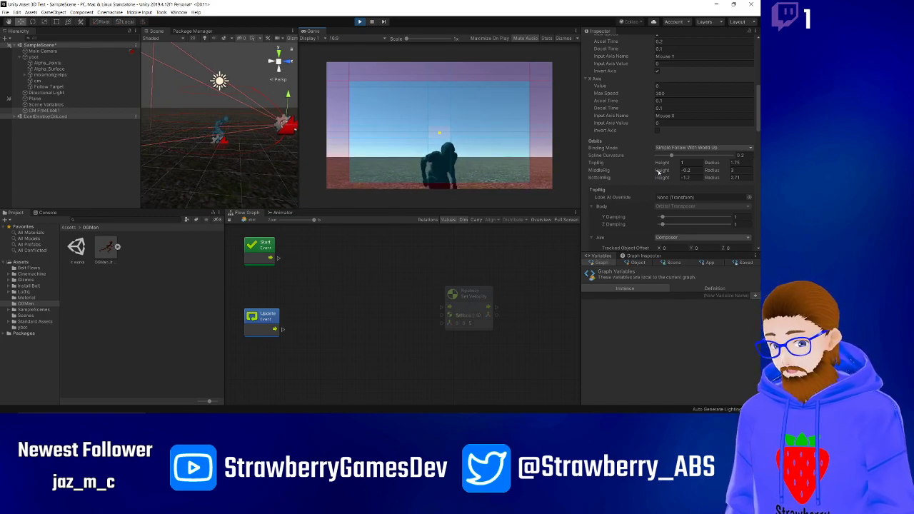
left_click_drag(657, 171, 657, 173)
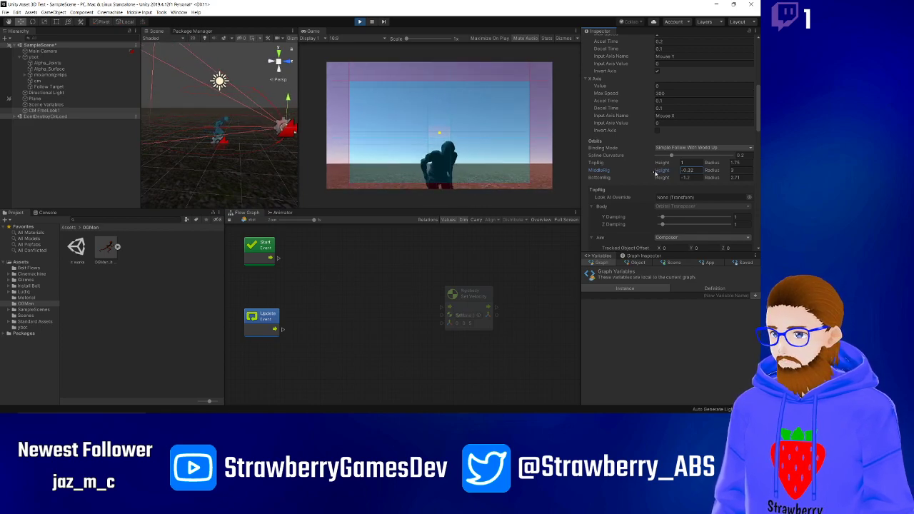
- Widen the FreeLook camera's lens by setting its Field Of View to 60
scroll(630, 169, "up", 2)
scroll(630, 168, "up", 2)
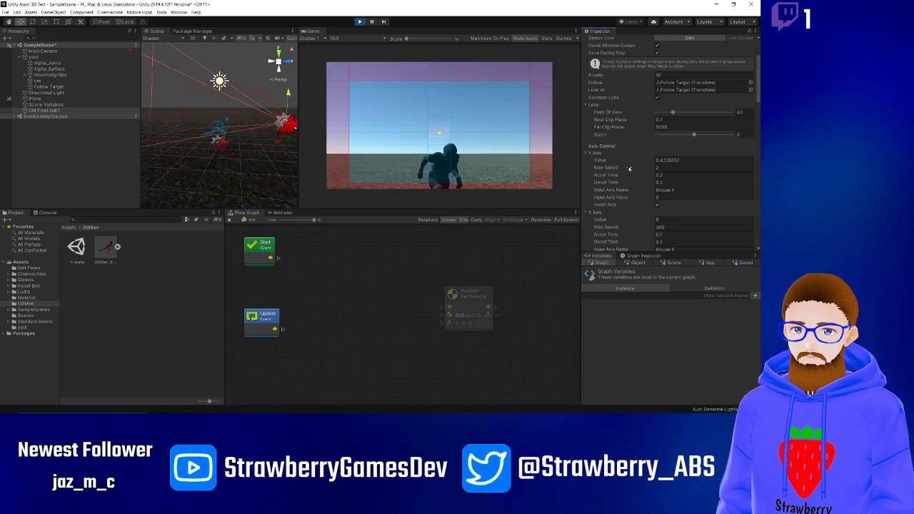
left_click_drag(673, 113, 685, 113)
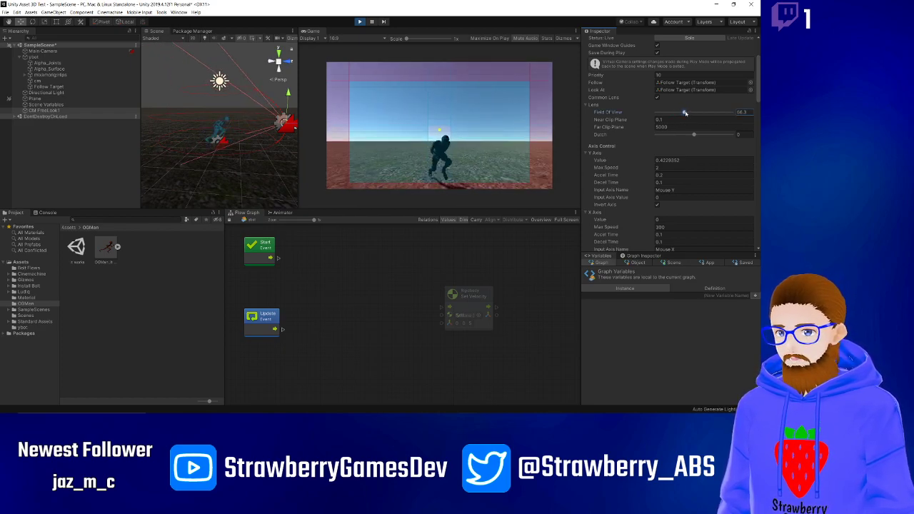
left_click_drag(685, 113, 682, 113)
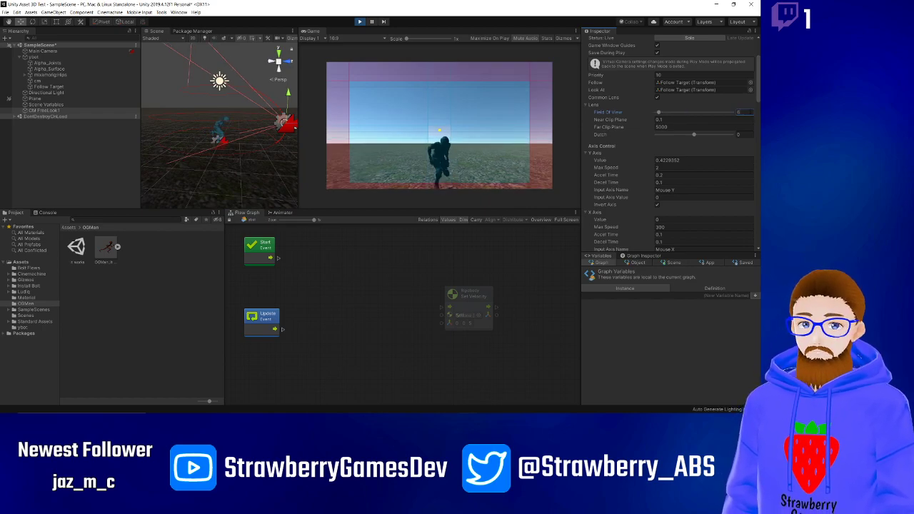
type("0")
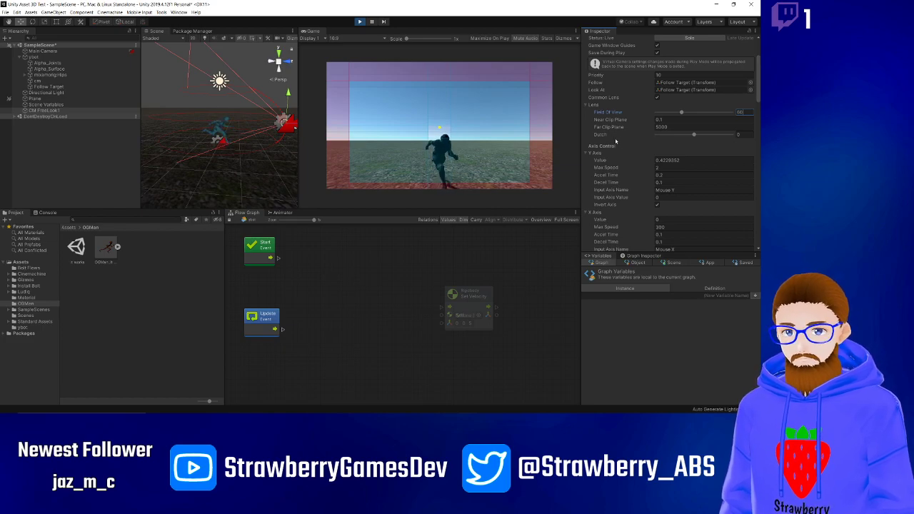
- Vary the FreeLook camera's Y Axis value to preview its movement between the rig orbits, ending at about 0.33
scroll(615, 158, "down", 3)
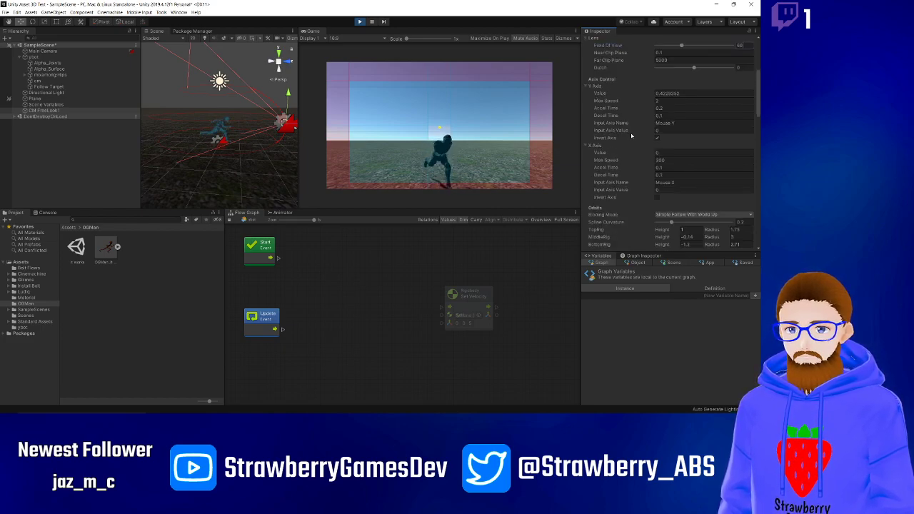
left_click_drag(602, 93, 571, 140)
left_click_drag(579, 200, 635, 214)
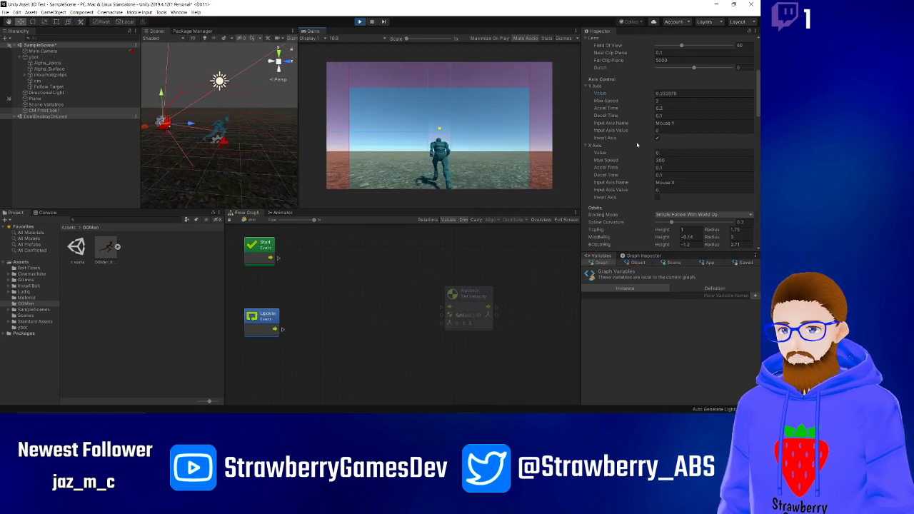
scroll(646, 157, "down", 3)
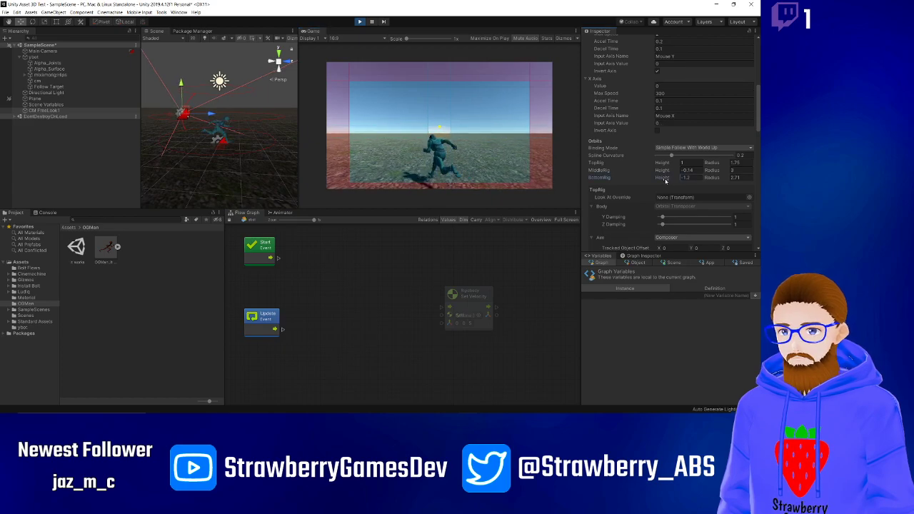